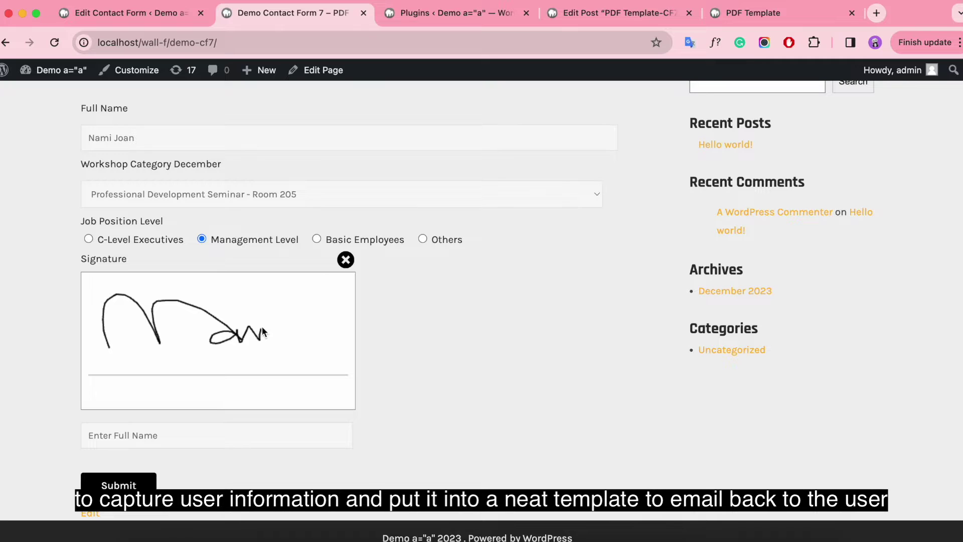
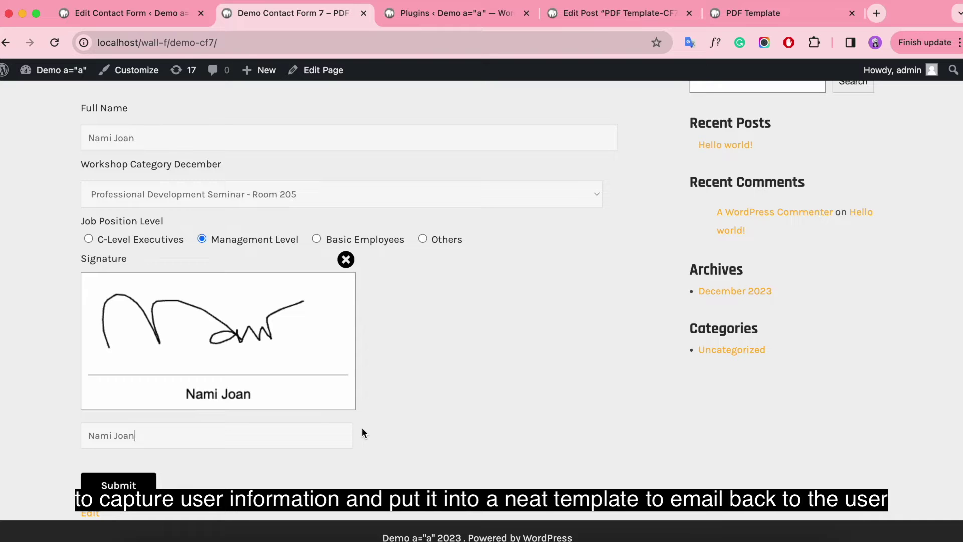
Enter the registrant's full name under the signature, submit the workshop registration form, and check the confirmation.
{"action": "left_click", "coordinate": [119, 485]}
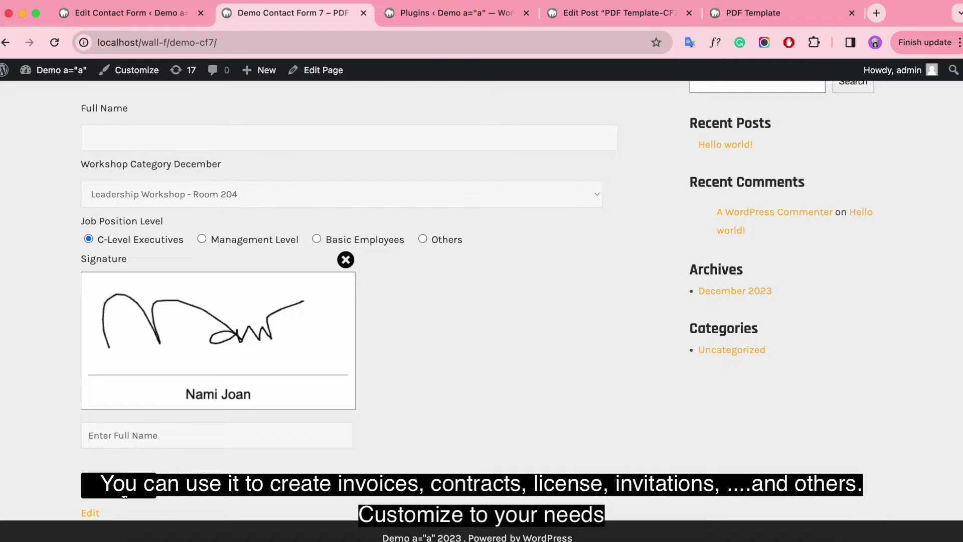
{"action": "scroll", "coordinate": [430, 438], "scroll_direction": "down", "scroll_amount": 2}
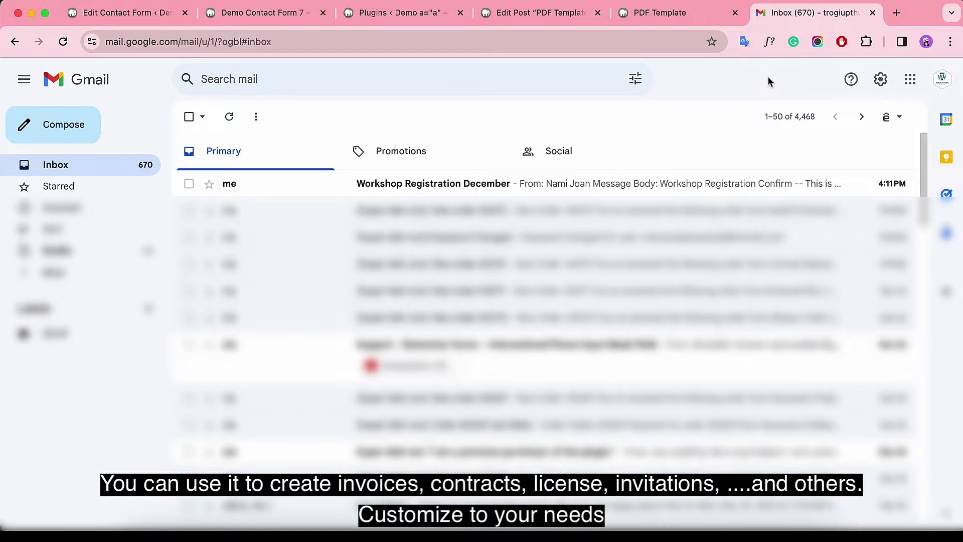
Open the Workshop Registration December email, preview its confirmation PDF, then view the signature attachment.
{"action": "left_click", "coordinate": [550, 193]}
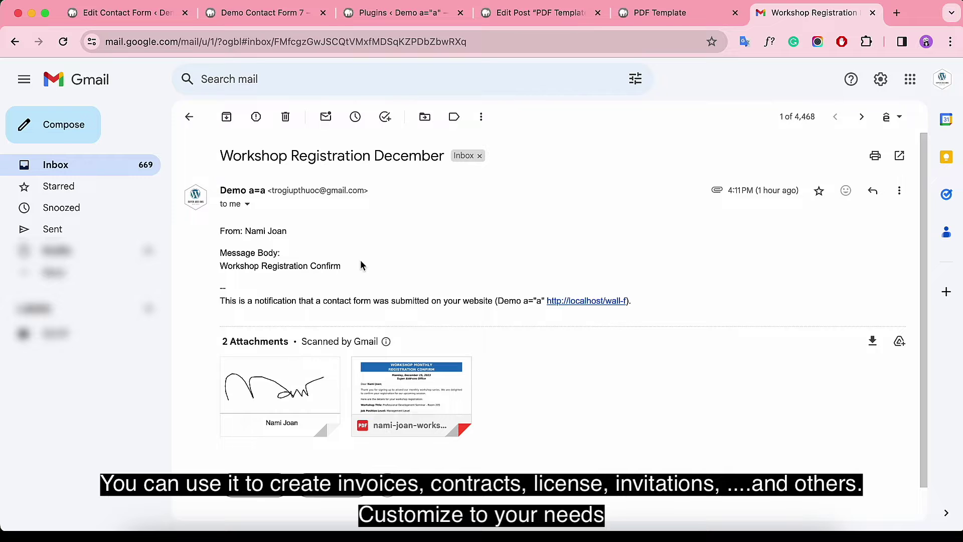
{"action": "left_click", "coordinate": [438, 385]}
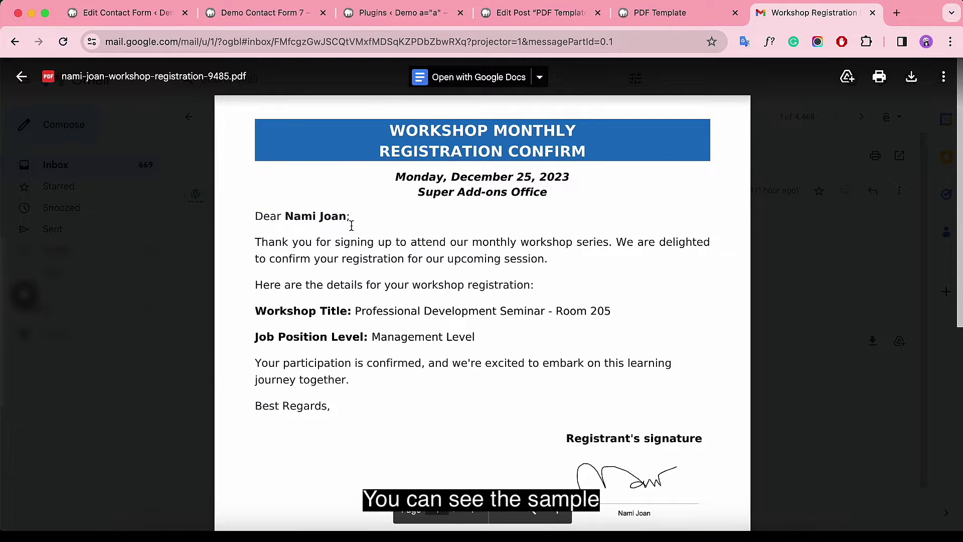
{"action": "left_click_drag", "start_coordinate": [614, 312], "coordinate": [356, 312]}
{"action": "left_click_drag", "start_coordinate": [477, 338], "coordinate": [372, 337]}
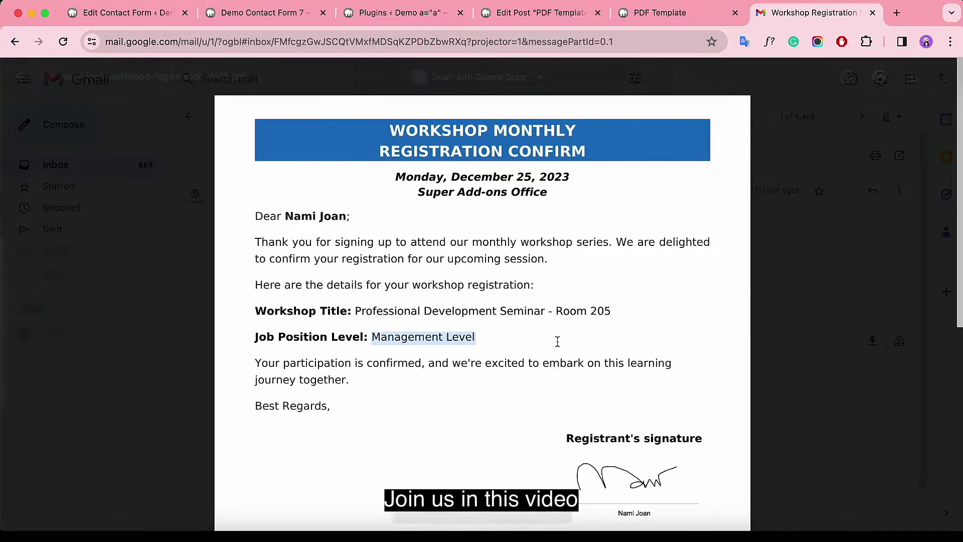
{"action": "scroll", "coordinate": [589, 344], "scroll_direction": "down", "scroll_amount": 2}
{"action": "scroll", "coordinate": [588, 345], "scroll_direction": "down", "scroll_amount": 5}
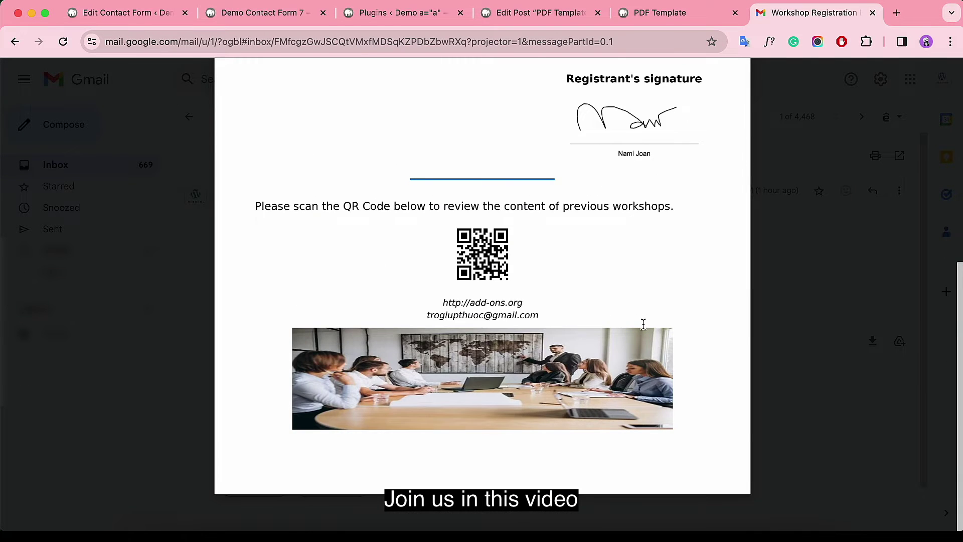
{"action": "scroll", "coordinate": [644, 324], "scroll_direction": "up", "scroll_amount": 7}
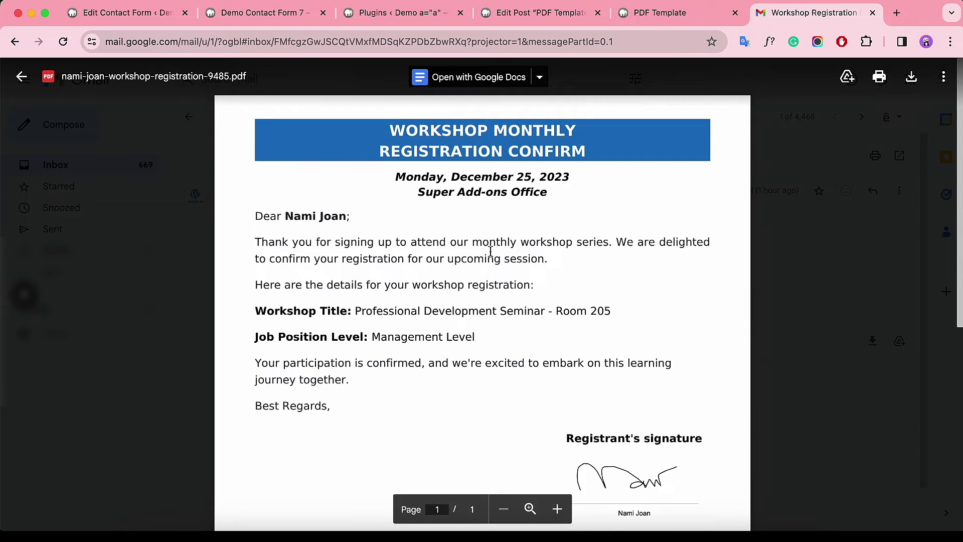
{"action": "left_click", "coordinate": [22, 76]}
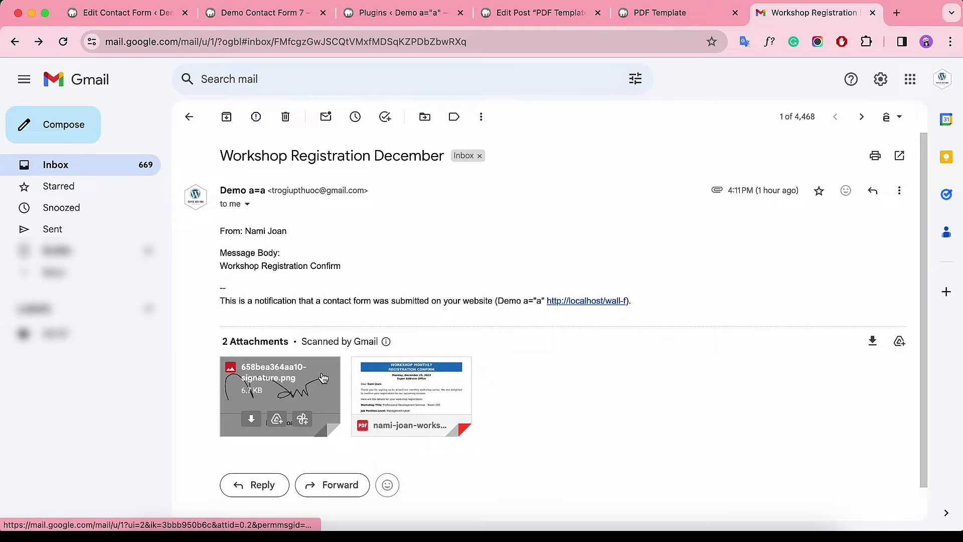
{"action": "left_click", "coordinate": [280, 389]}
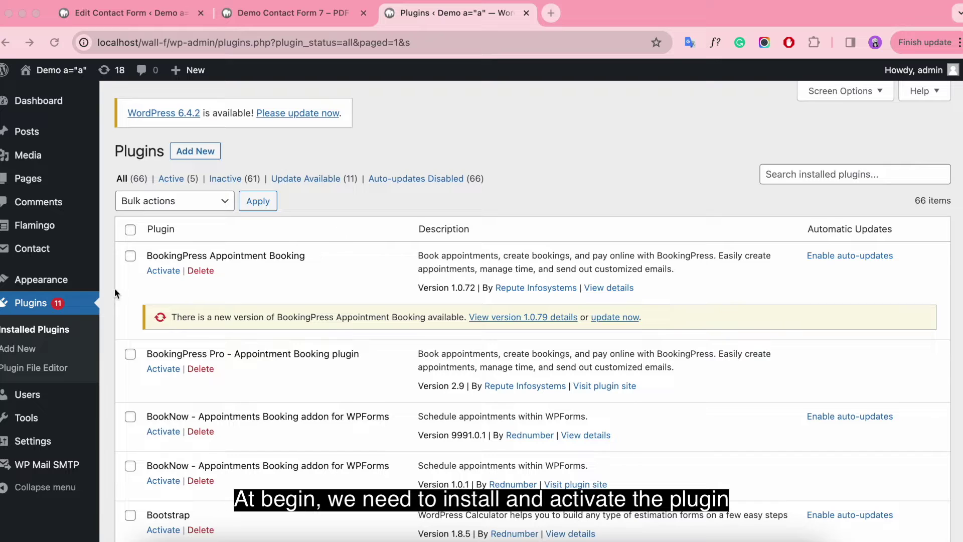
Upload pdf-customizer-for-contact-form-7.zip through Plugins > Add New > Upload Plugin and install it.
{"action": "left_click", "coordinate": [194, 151]}
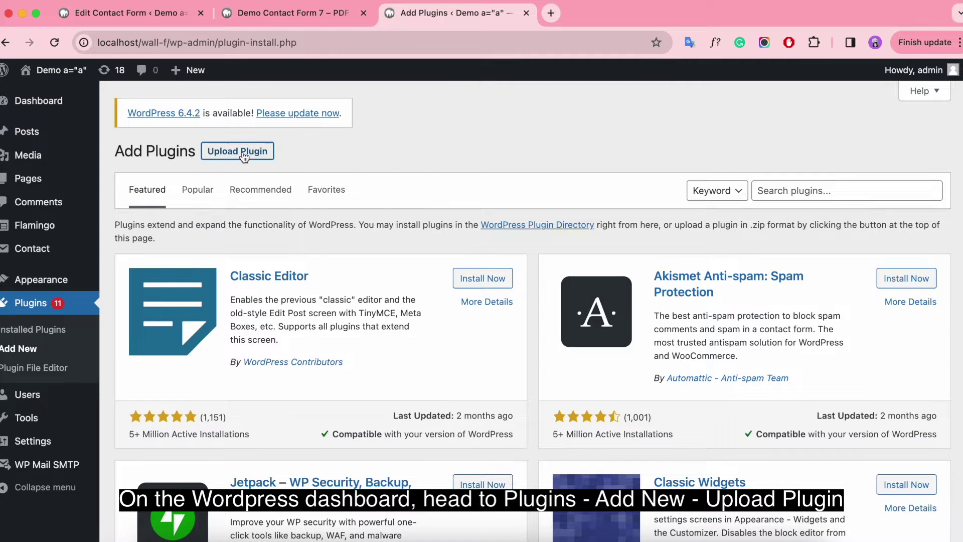
{"action": "left_click", "coordinate": [251, 153]}
{"action": "left_click", "coordinate": [424, 275]}
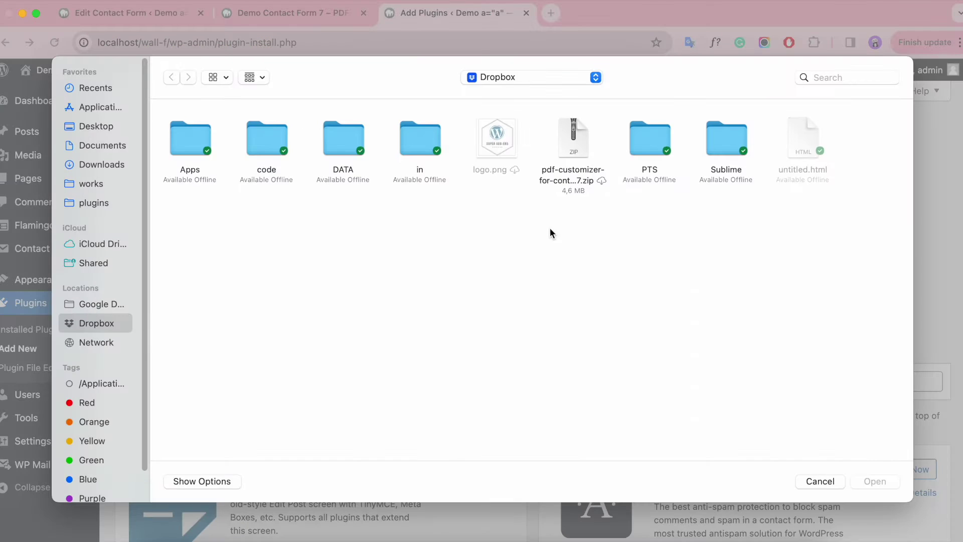
{"action": "double_click", "coordinate": [574, 143]}
{"action": "left_click", "coordinate": [651, 279]}
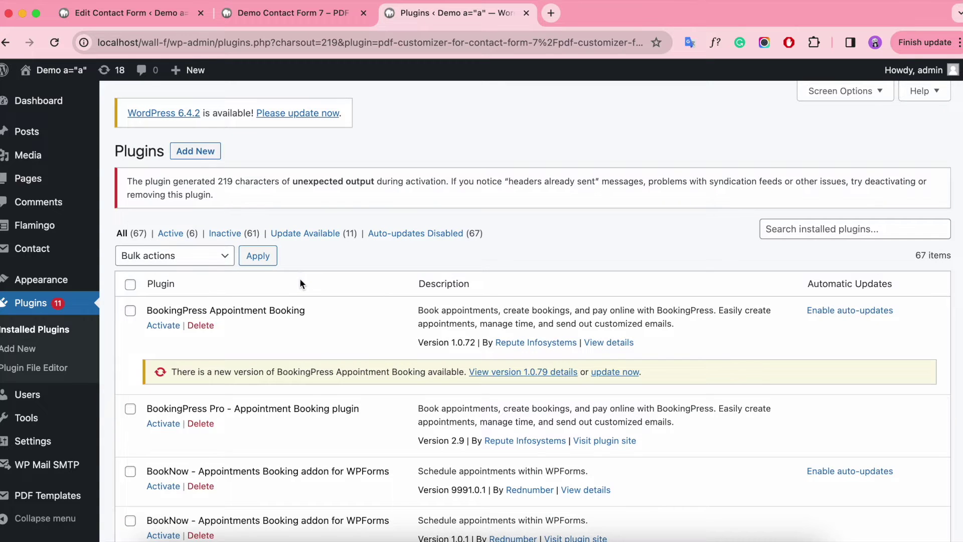
Confirm the plugin is active, then open PDF Templates > PDF Templates in a new tab.
{"action": "scroll", "coordinate": [299, 281], "scroll_direction": "down", "scroll_amount": 20}
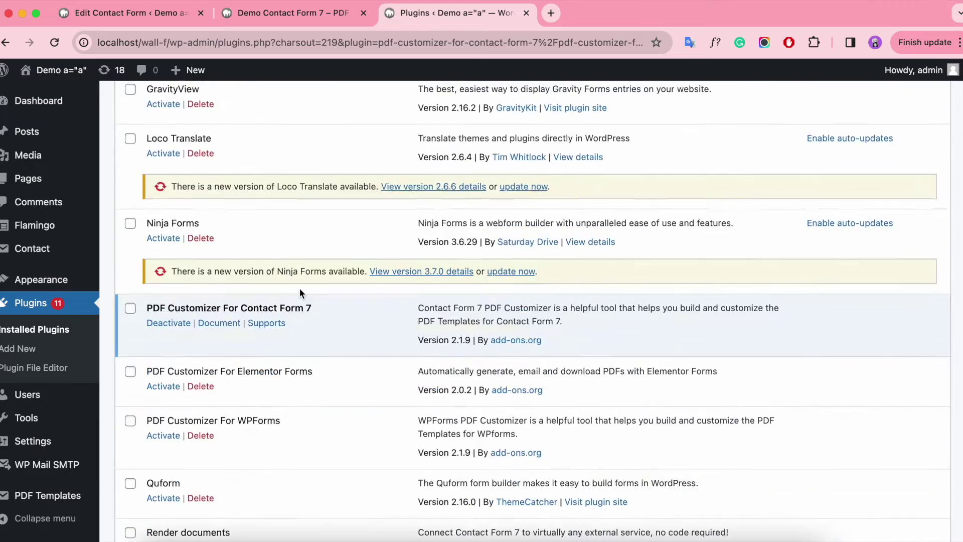
{"action": "scroll", "coordinate": [301, 292], "scroll_direction": "down", "scroll_amount": 5}
{"action": "scroll", "coordinate": [301, 292], "scroll_direction": "up", "scroll_amount": 2}
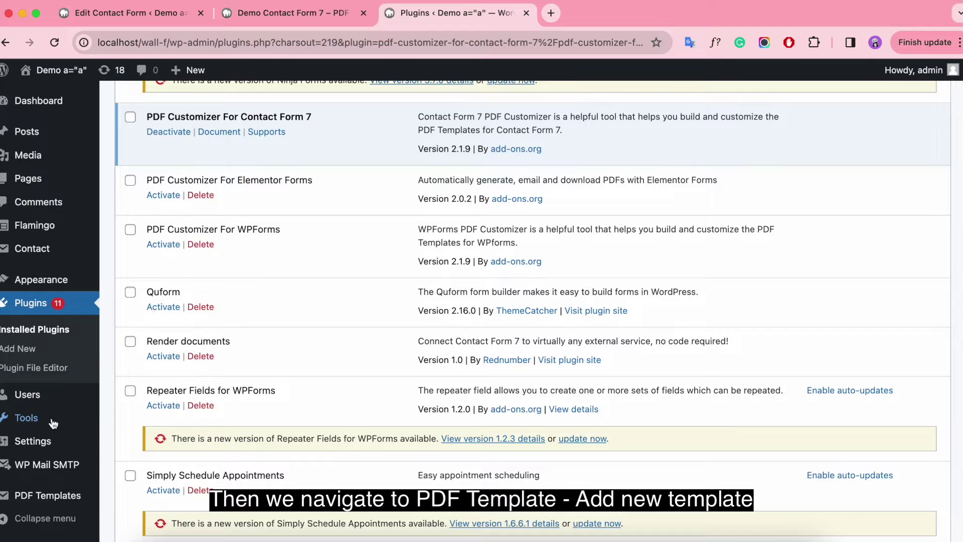
{"action": "mouse_move", "coordinate": [91, 501]}
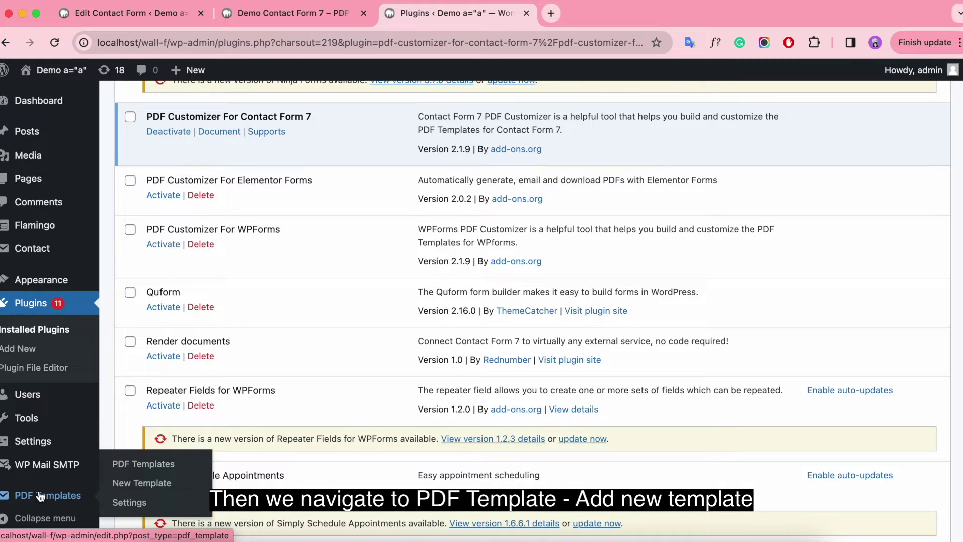
{"action": "right_click", "coordinate": [129, 466]}
{"action": "left_click", "coordinate": [206, 372]}
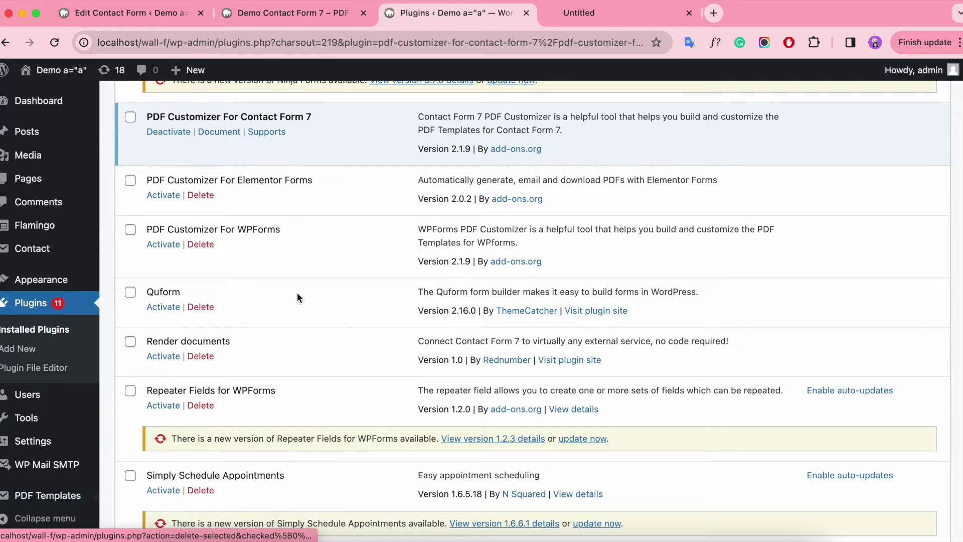
{"action": "left_click", "coordinate": [603, 14]}
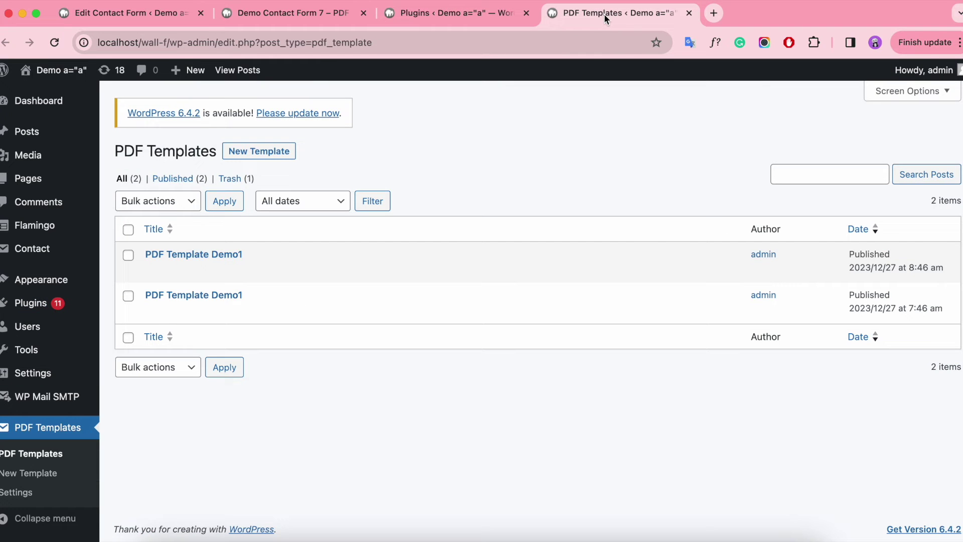
Create a template titled 'PDF Template-CF7-Workshop Registration' mapped to Workshop Registration Dec 25th, 2023.
{"action": "left_click", "coordinate": [259, 151]}
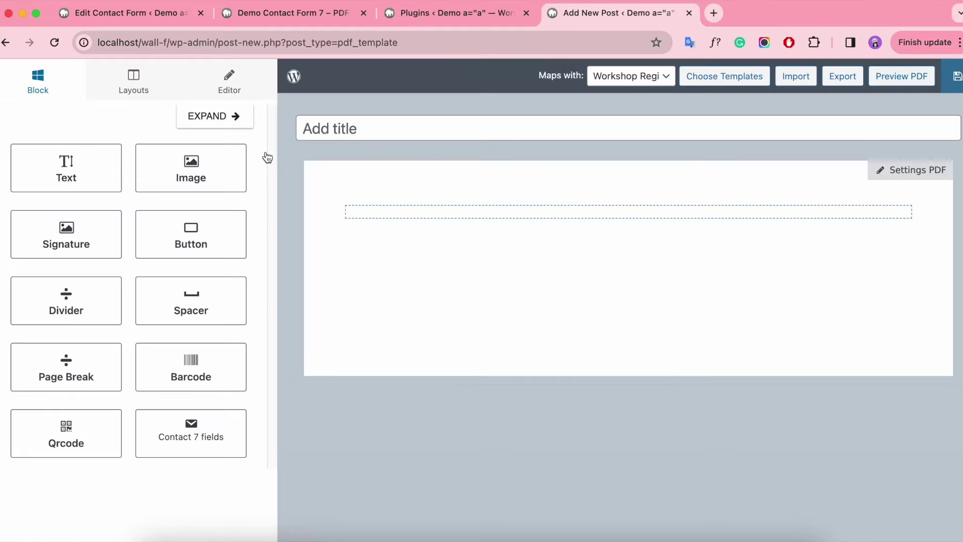
{"action": "left_click", "coordinate": [334, 128]}
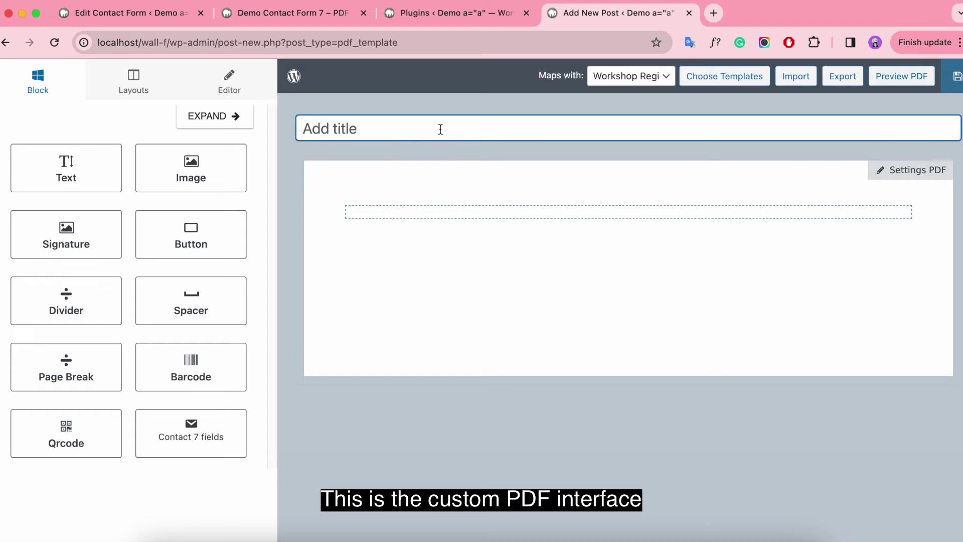
{"action": "type", "text": "PDF Templa"}
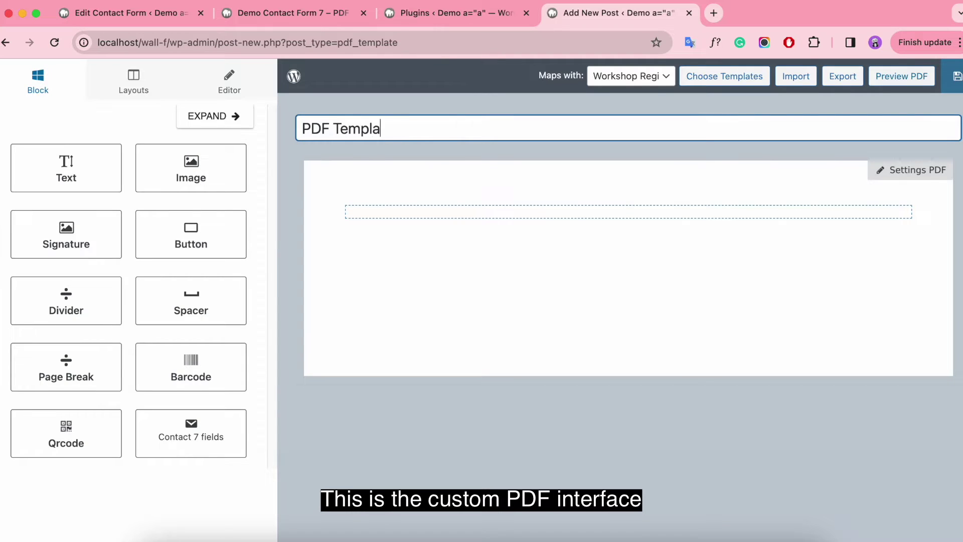
{"action": "type", "text": "te-CF7-W"}
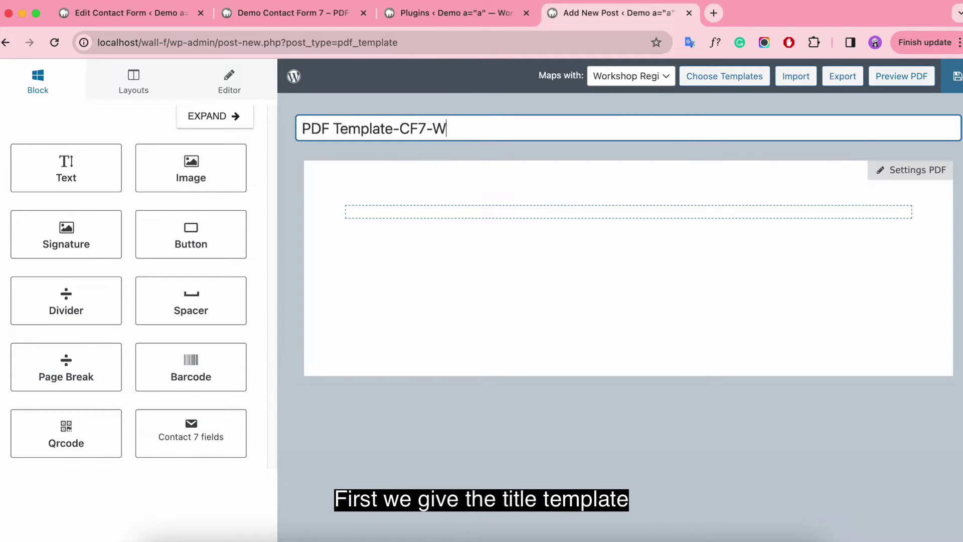
{"action": "type", "text": "orkshop Registration"}
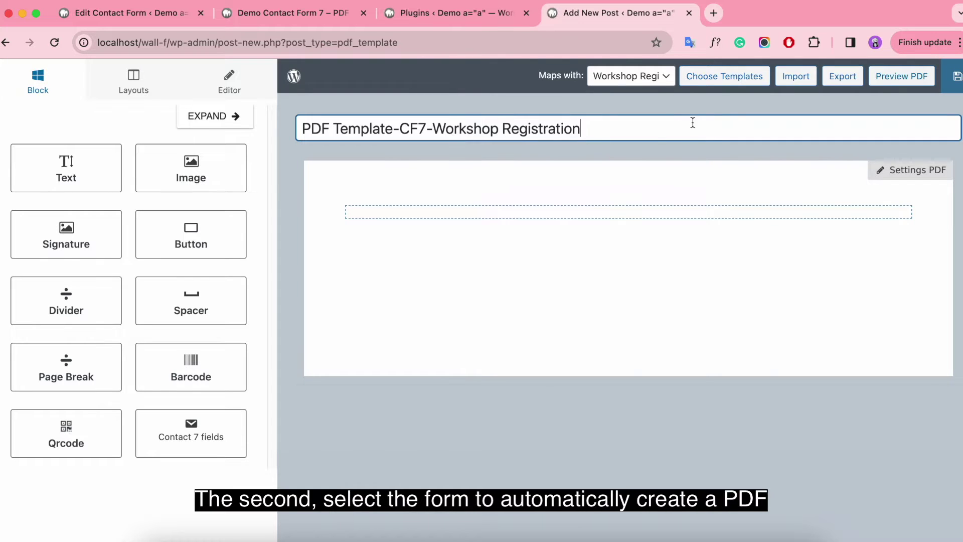
{"action": "left_click", "coordinate": [661, 81]}
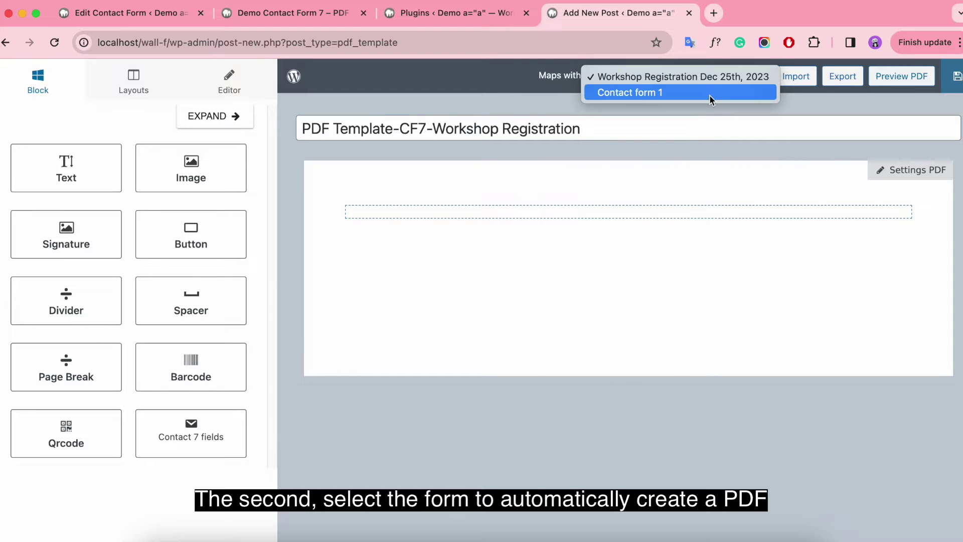
{"action": "left_click", "coordinate": [751, 76]}
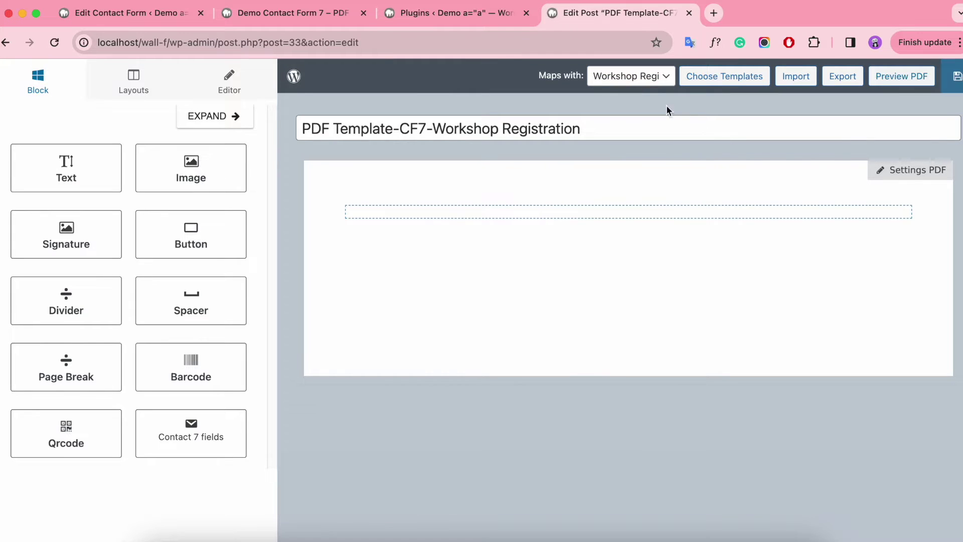
{"action": "left_click", "coordinate": [154, 16]}
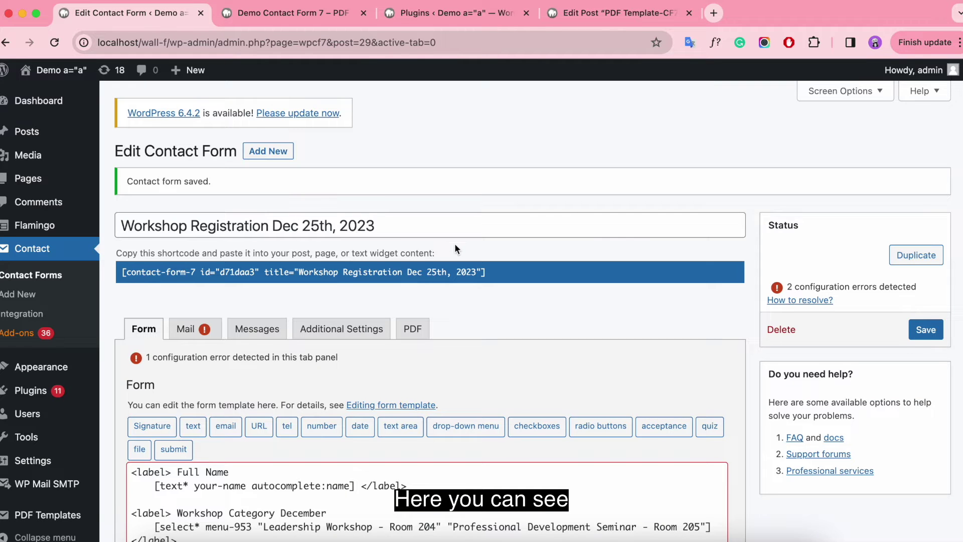
Review the form fields and Workshop Category dropdown (Leadership Workshop - Room 204), then return to the template editor.
{"action": "scroll", "coordinate": [455, 243], "scroll_direction": "down", "scroll_amount": 5}
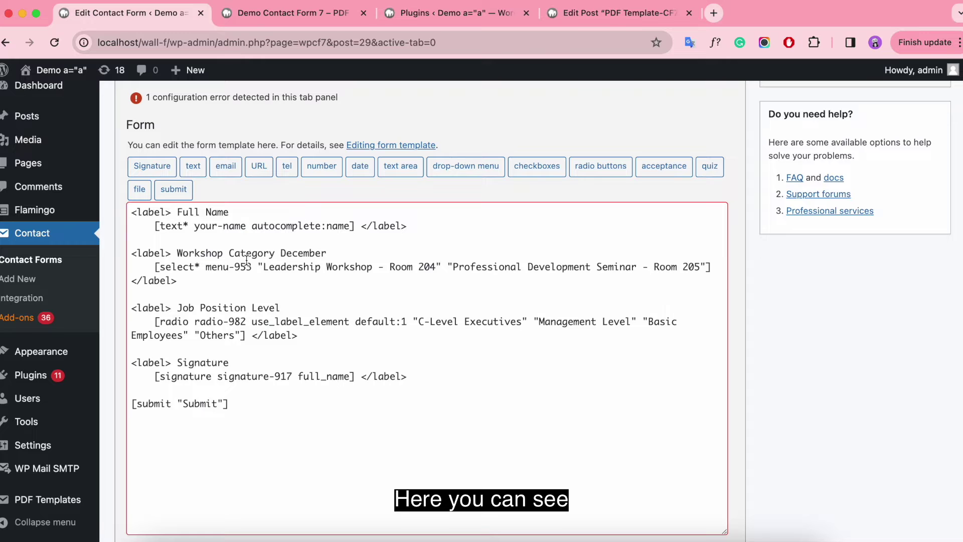
{"action": "left_click", "coordinate": [306, 16]}
{"action": "scroll", "coordinate": [512, 257], "scroll_direction": "down", "scroll_amount": 2}
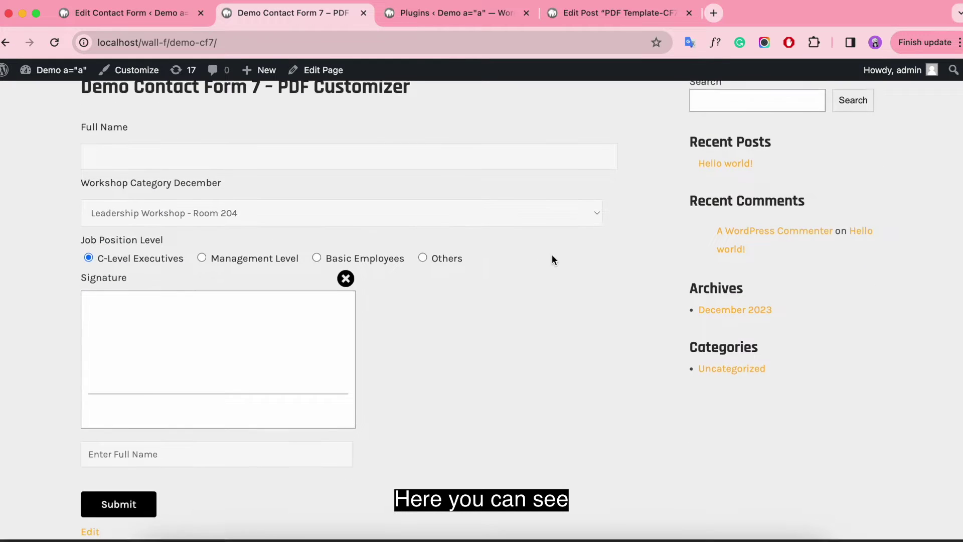
{"action": "scroll", "coordinate": [552, 259], "scroll_direction": "up", "scroll_amount": 3}
{"action": "left_click", "coordinate": [561, 310]}
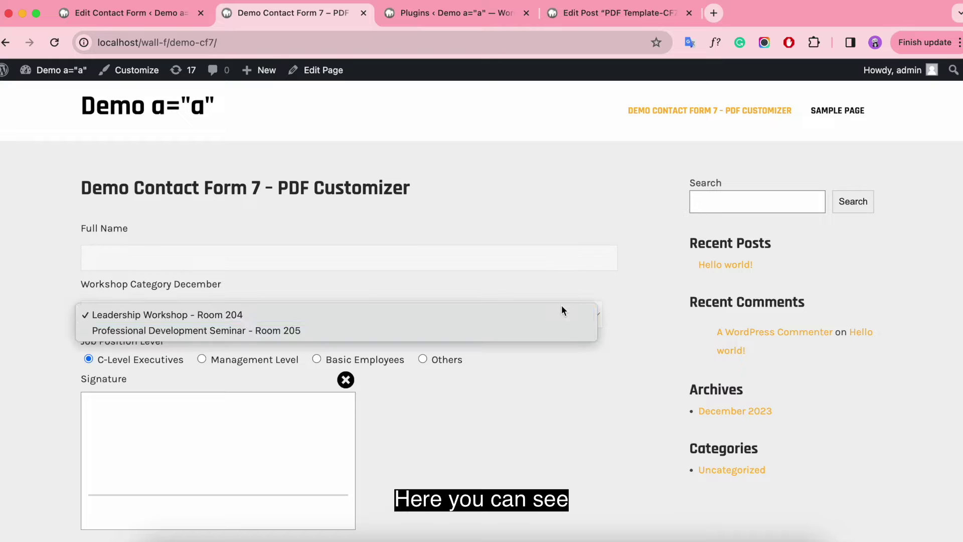
{"action": "left_click", "coordinate": [562, 311]}
{"action": "scroll", "coordinate": [594, 284], "scroll_direction": "down", "scroll_amount": 3}
{"action": "scroll", "coordinate": [595, 284], "scroll_direction": "up", "scroll_amount": 3}
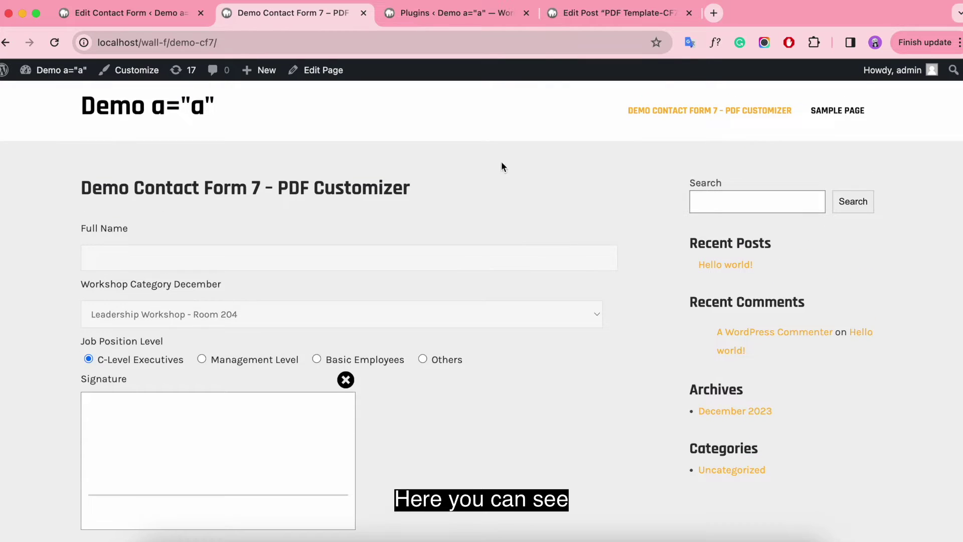
{"action": "left_click", "coordinate": [589, 15]}
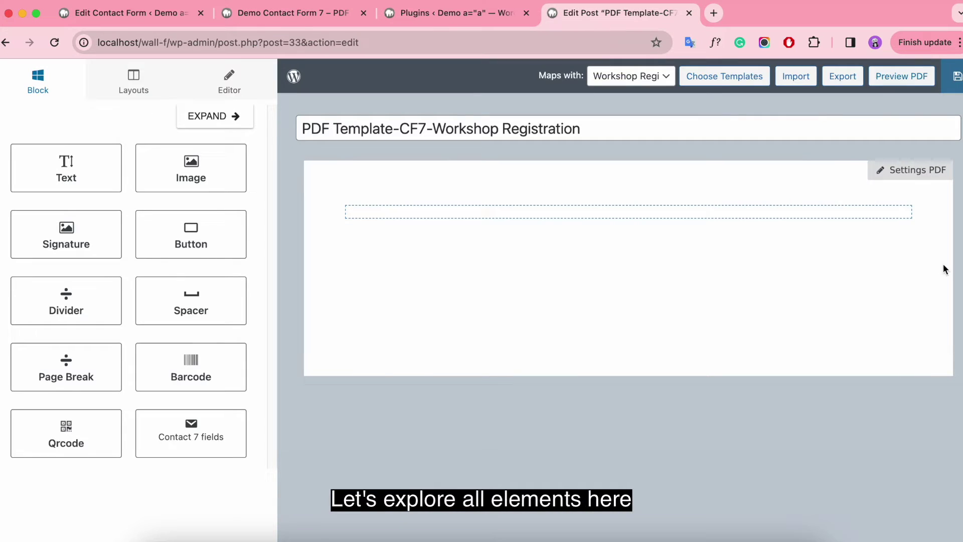
In Settings PDF, keep Portrait orientation, A4 paper and the dejavu sans font.
{"action": "left_click", "coordinate": [920, 172]}
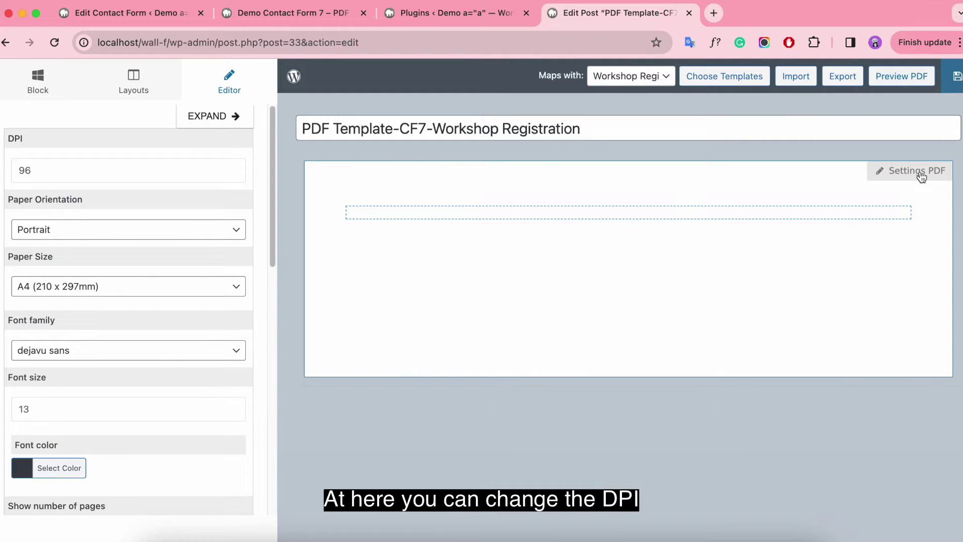
{"action": "left_click", "coordinate": [169, 169]}
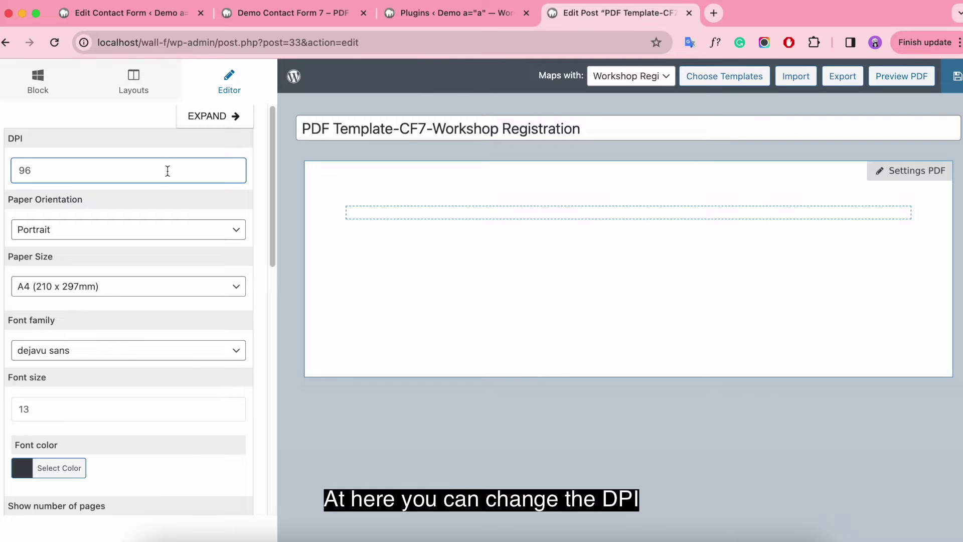
{"action": "left_click", "coordinate": [143, 229]}
{"action": "left_click", "coordinate": [144, 227]}
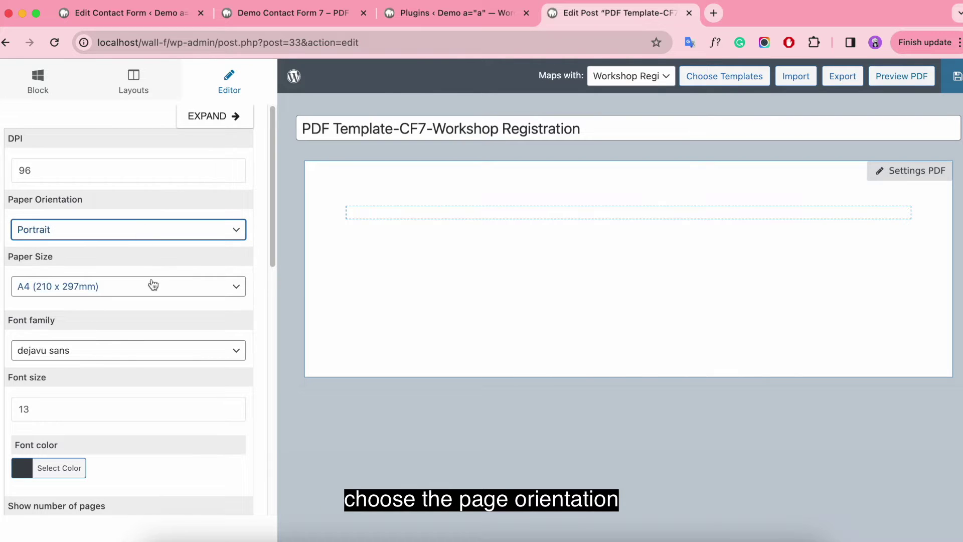
{"action": "left_click", "coordinate": [153, 285]}
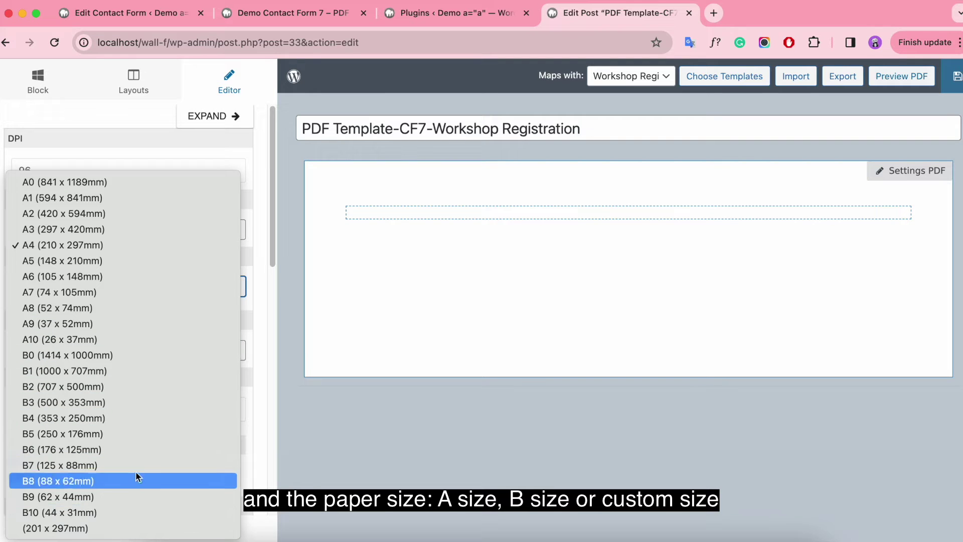
{"action": "left_click", "coordinate": [149, 247]}
{"action": "scroll", "coordinate": [152, 271], "scroll_direction": "down", "scroll_amount": 2}
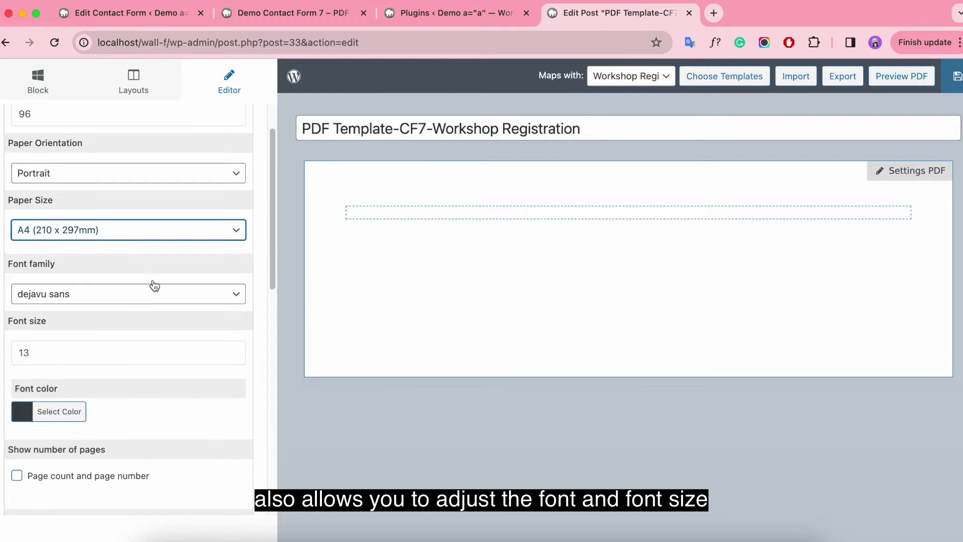
{"action": "left_click", "coordinate": [154, 293]}
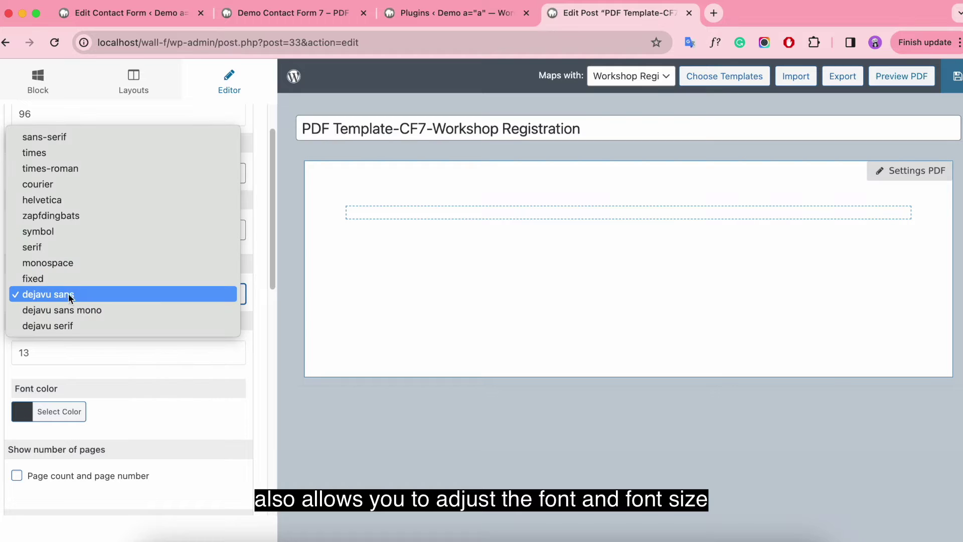
{"action": "left_click", "coordinate": [88, 295]}
Set the font size to 14 and the font colour to black #000000.
{"action": "left_click", "coordinate": [55, 351]}
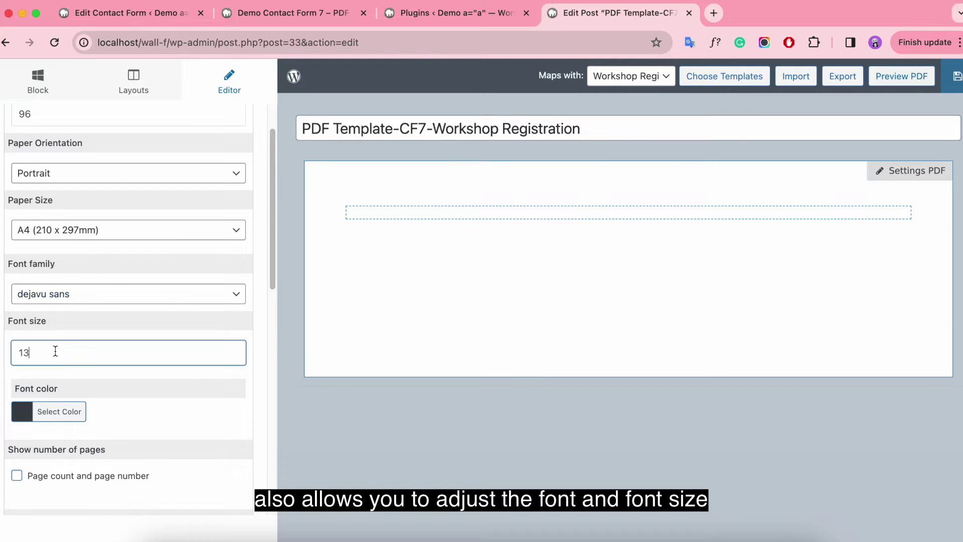
{"action": "type", "text": "4"}
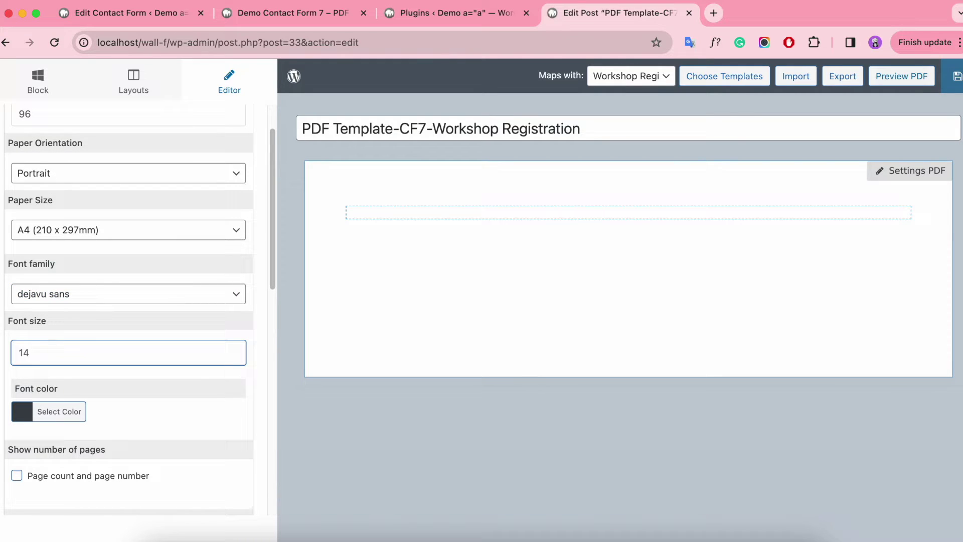
{"action": "scroll", "coordinate": [101, 321], "scroll_direction": "down", "scroll_amount": 3}
{"action": "left_click", "coordinate": [23, 335]}
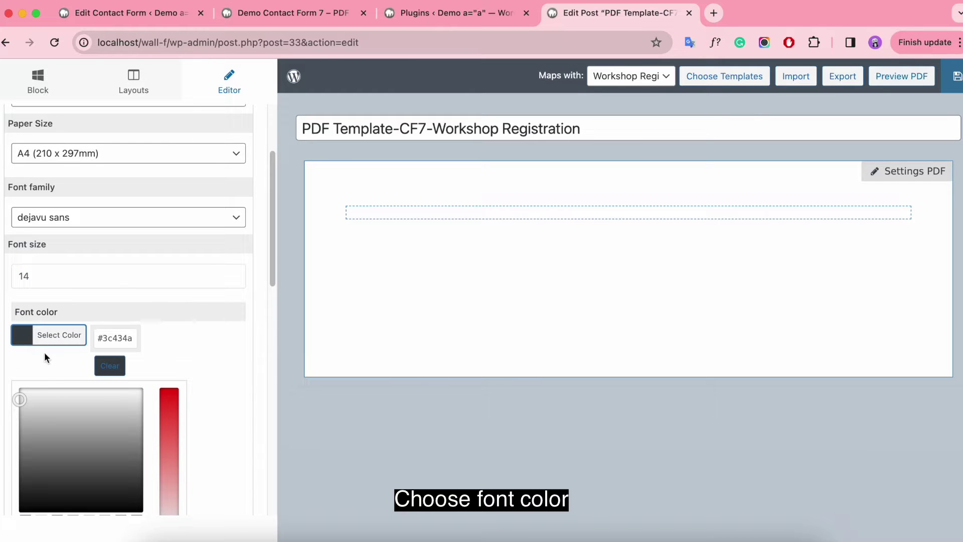
{"action": "scroll", "coordinate": [64, 396], "scroll_direction": "down", "scroll_amount": 3}
{"action": "left_click", "coordinate": [26, 438]}
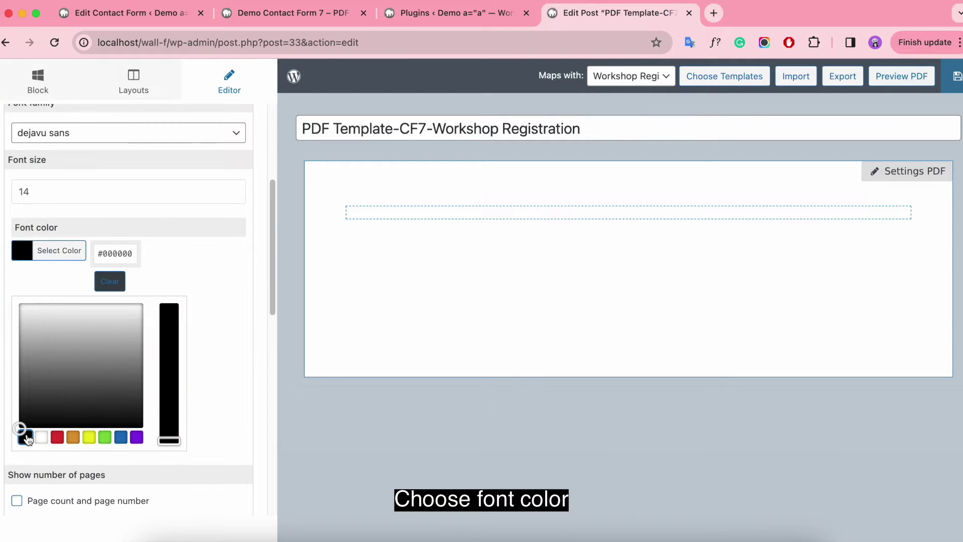
Leave page count and page numbering switched off, and look at the custom CSS field.
{"action": "scroll", "coordinate": [212, 311], "scroll_direction": "down", "scroll_amount": 5}
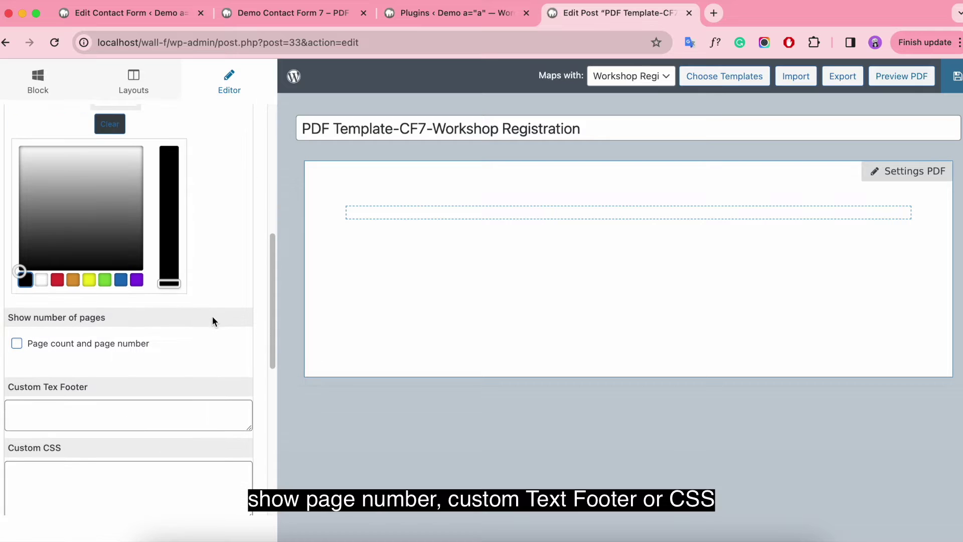
{"action": "left_click", "coordinate": [18, 347]}
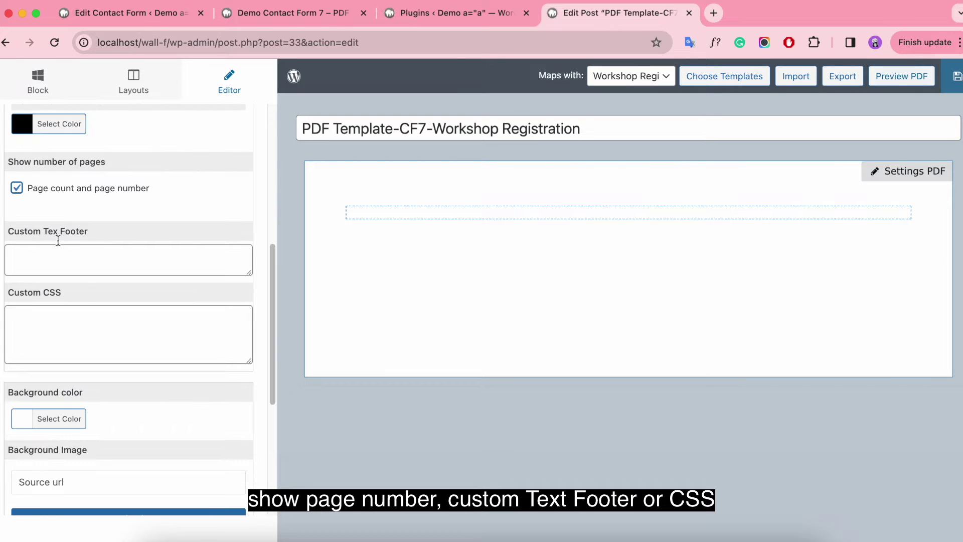
{"action": "left_click", "coordinate": [17, 189]}
{"action": "left_click", "coordinate": [18, 189]}
{"action": "scroll", "coordinate": [103, 290], "scroll_direction": "down", "scroll_amount": 1}
{"action": "left_click", "coordinate": [86, 306]}
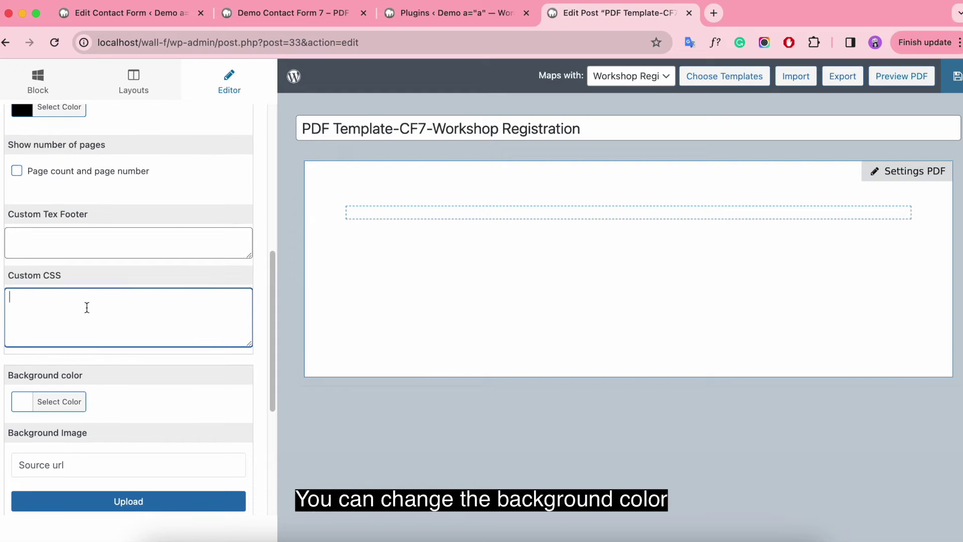
{"action": "scroll", "coordinate": [86, 308], "scroll_direction": "down", "scroll_amount": 3}
Keep the page background colour white, then go to the background image source field.
{"action": "left_click", "coordinate": [24, 304]}
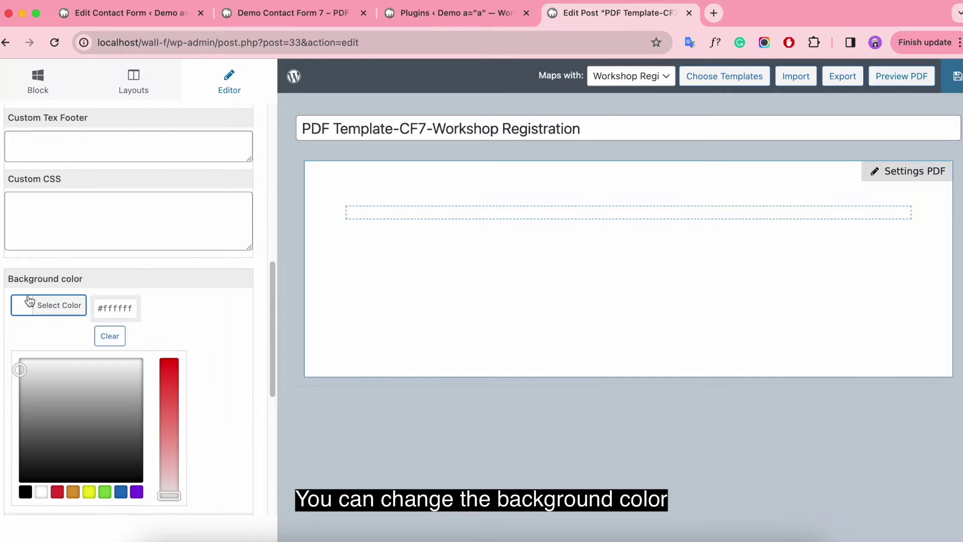
{"action": "mouse_move", "coordinate": [94, 394]}
{"action": "left_mouse_down"}
{"action": "mouse_move", "coordinate": [98, 454]}
{"action": "mouse_move", "coordinate": [5, 348]}
{"action": "left_mouse_up"}
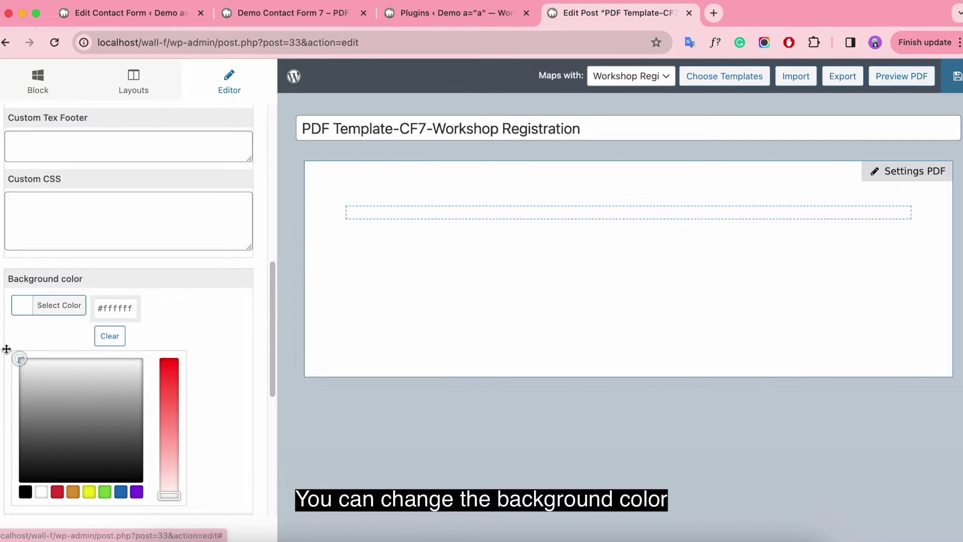
{"action": "left_click", "coordinate": [5, 346]}
{"action": "scroll", "coordinate": [147, 347], "scroll_direction": "down", "scroll_amount": 3}
{"action": "scroll", "coordinate": [148, 347], "scroll_direction": "down", "scroll_amount": 2}
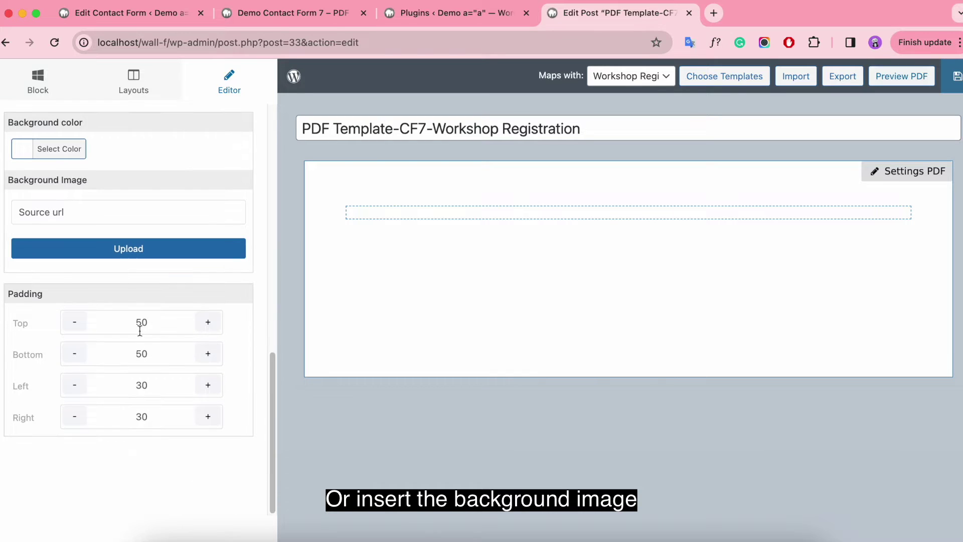
{"action": "left_click", "coordinate": [118, 212]}
Open the background image picker and close it without choosing an image.
{"action": "left_click", "coordinate": [143, 245]}
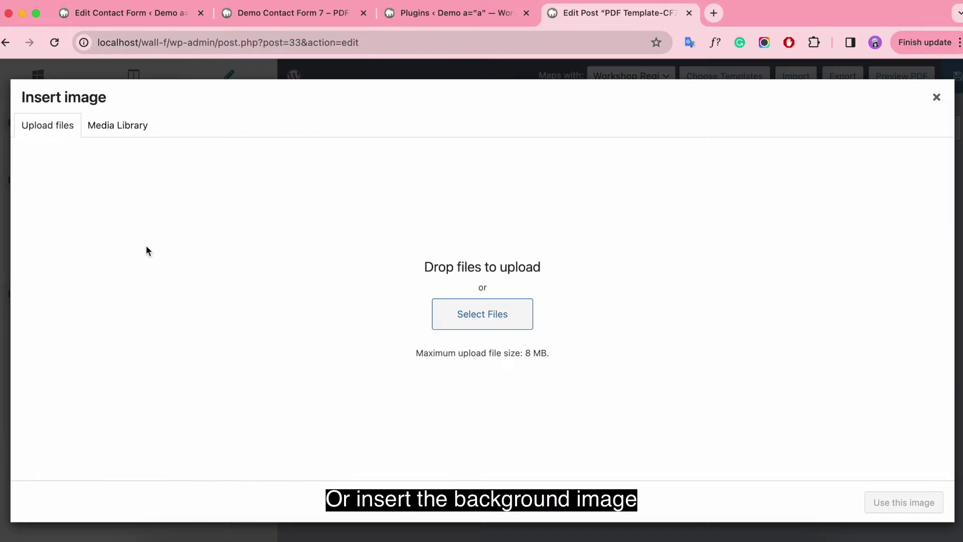
{"action": "left_click", "coordinate": [125, 126]}
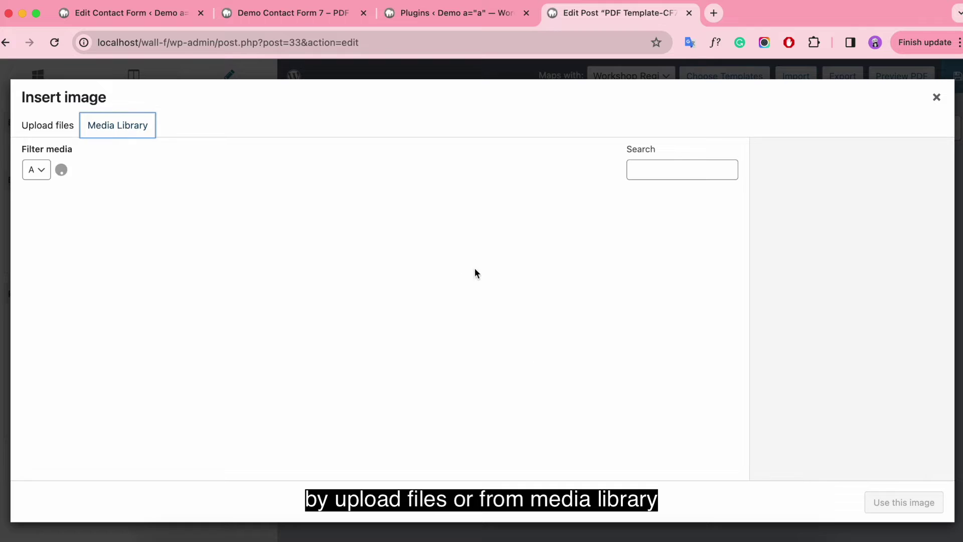
{"action": "left_click", "coordinate": [936, 98]}
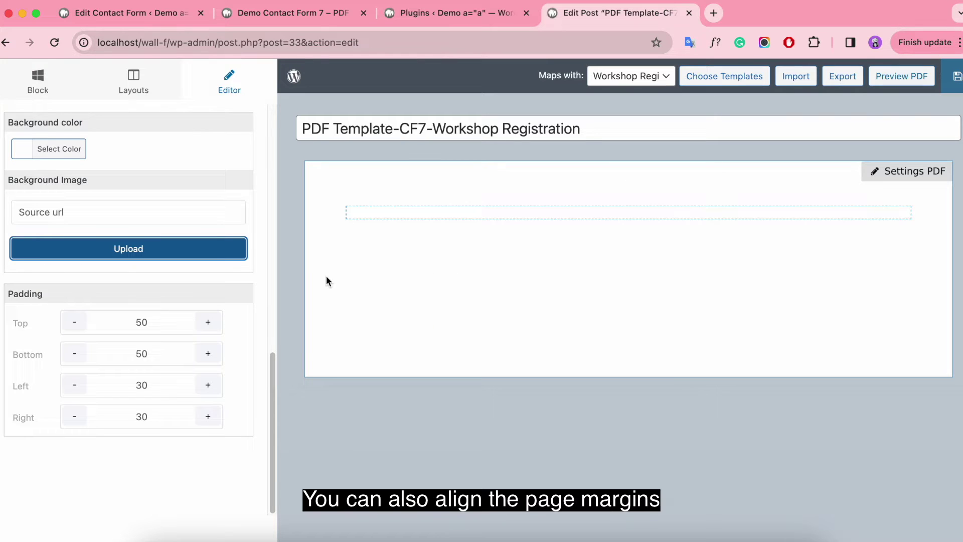
Set page padding top, bottom, left and right to 15 and save the template.
{"action": "left_click", "coordinate": [167, 322]}
{"action": "key", "text": "BackSpace"}
{"action": "key", "text": "BackSpace"}
{"action": "type", "text": "15"}
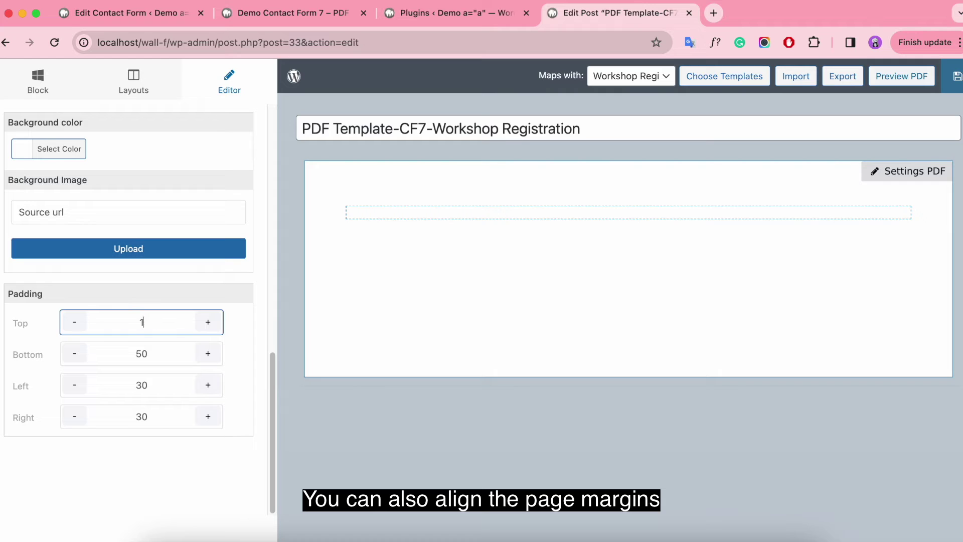
{"action": "left_click", "coordinate": [177, 349]}
{"action": "key", "text": "BackSpace"}
{"action": "key", "text": "BackSpace"}
{"action": "type", "text": "15"}
{"action": "left_click", "coordinate": [180, 379]}
{"action": "key", "text": "BackSpace"}
{"action": "key", "text": "BackSpace"}
{"action": "type", "text": "15"}
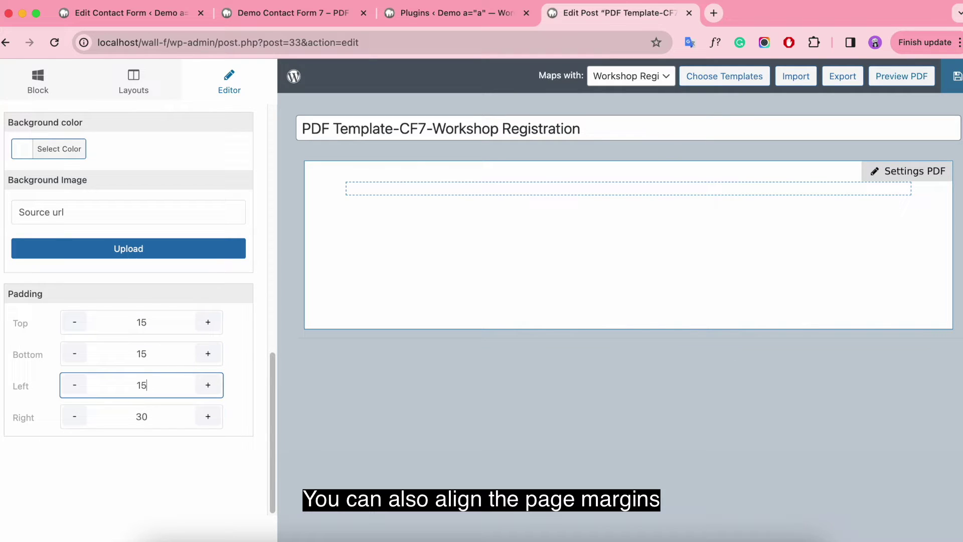
{"action": "left_click", "coordinate": [185, 420]}
{"action": "key", "text": "BackSpace"}
{"action": "key", "text": "BackSpace"}
{"action": "type", "text": "15"}
{"action": "key", "text": "Return"}
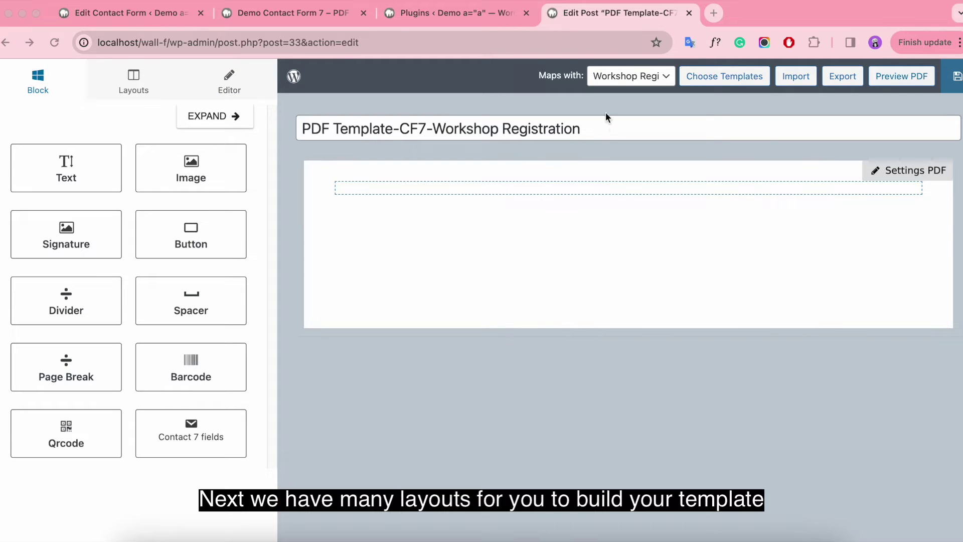
{"action": "left_click", "coordinate": [134, 86]}
{"action": "left_click", "coordinate": [36, 84]}
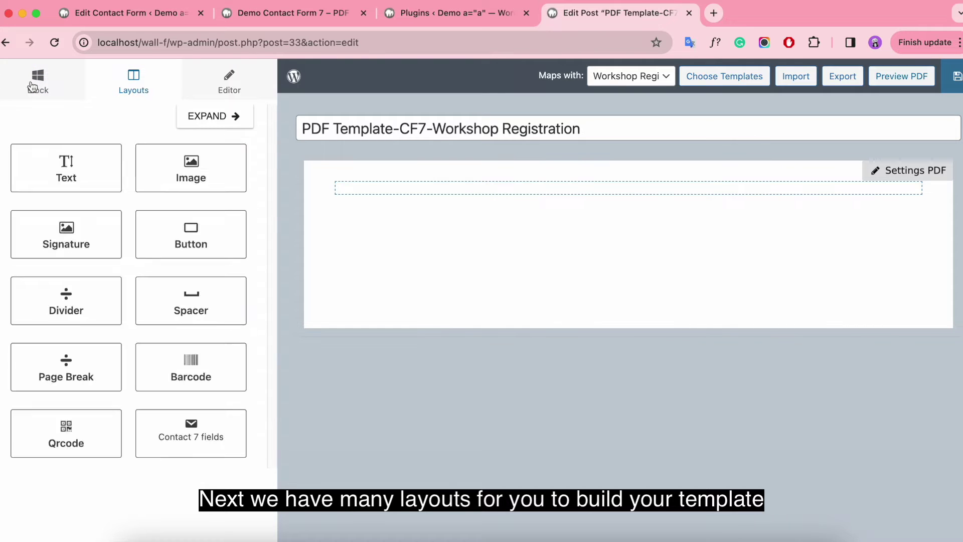
{"action": "left_click", "coordinate": [133, 86]}
{"action": "left_click_drag", "start_coordinate": [161, 150], "coordinate": [443, 255]}
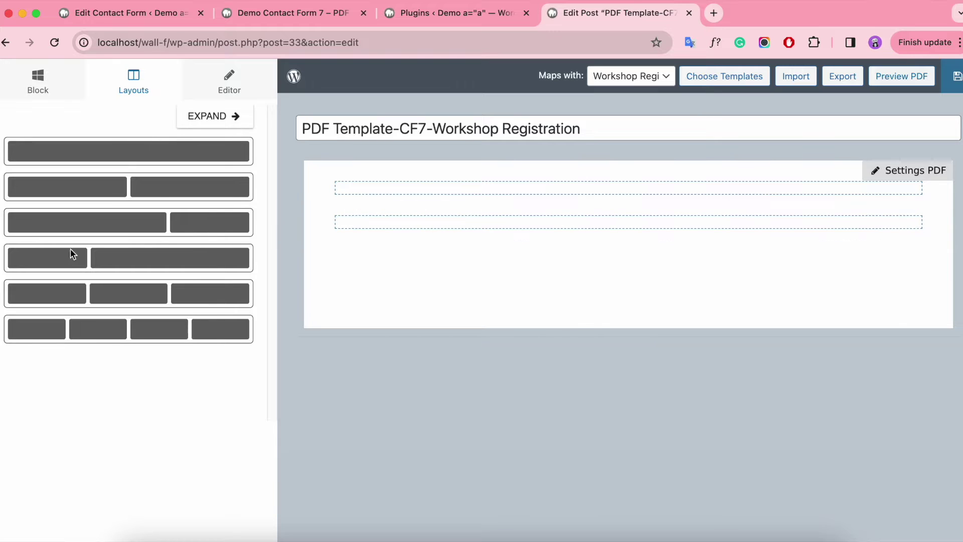
{"action": "left_click_drag", "start_coordinate": [63, 293], "coordinate": [381, 266]}
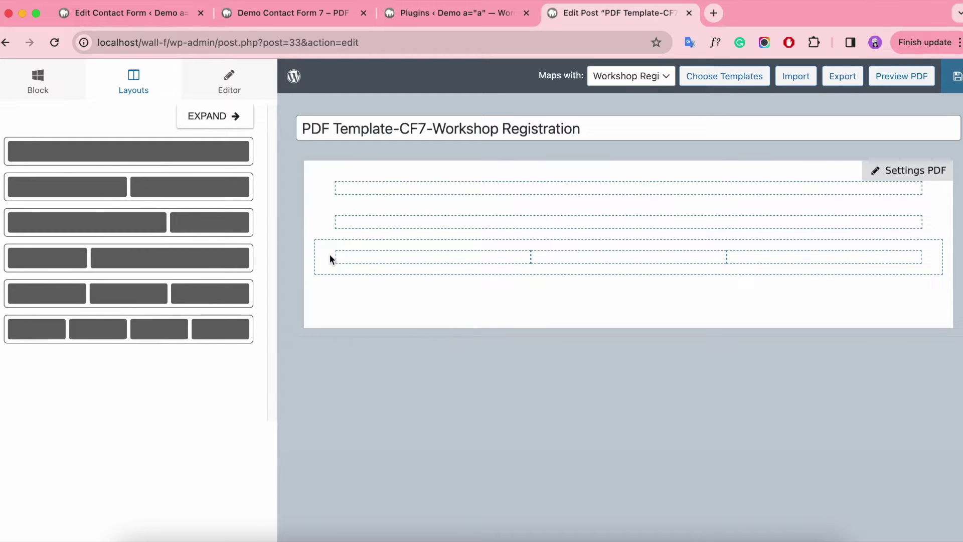
{"action": "left_click", "coordinate": [329, 254]}
{"action": "left_click", "coordinate": [303, 333]}
{"action": "left_click", "coordinate": [334, 217]}
{"action": "left_click", "coordinate": [305, 309]}
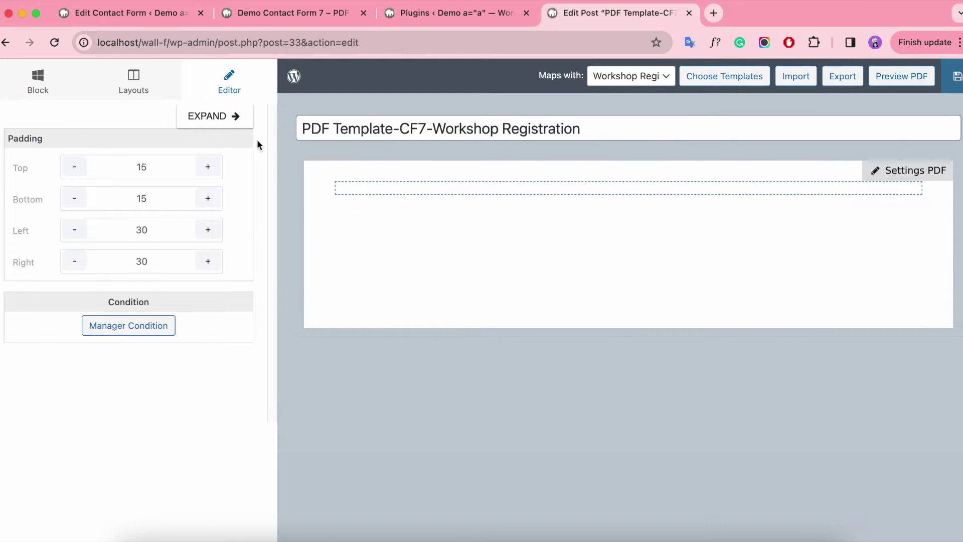
{"action": "left_click", "coordinate": [48, 90]}
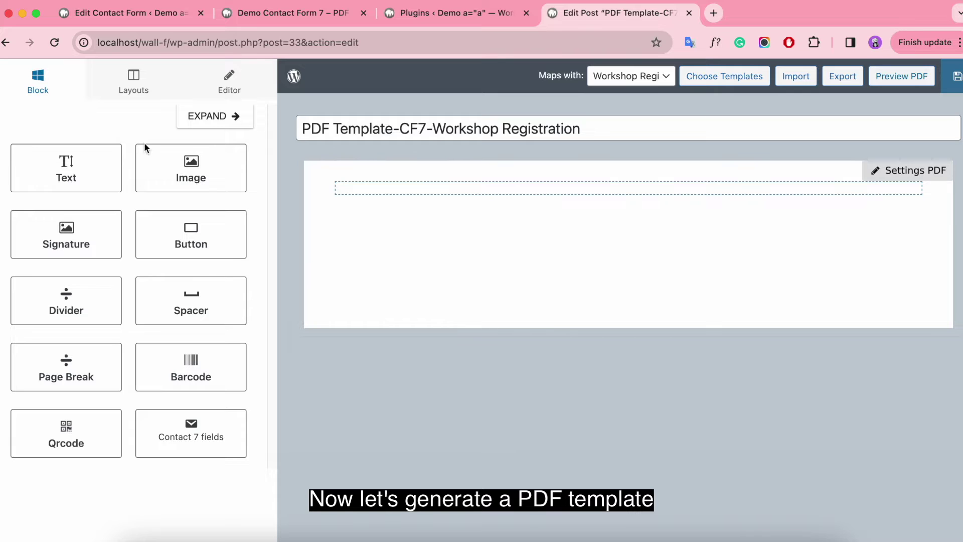
Place a Text block in the top row reading 'WORKSHOP MONTHLY REGISTRATION CONFIRM'.
{"action": "left_click", "coordinate": [385, 188]}
{"action": "left_click", "coordinate": [36, 85]}
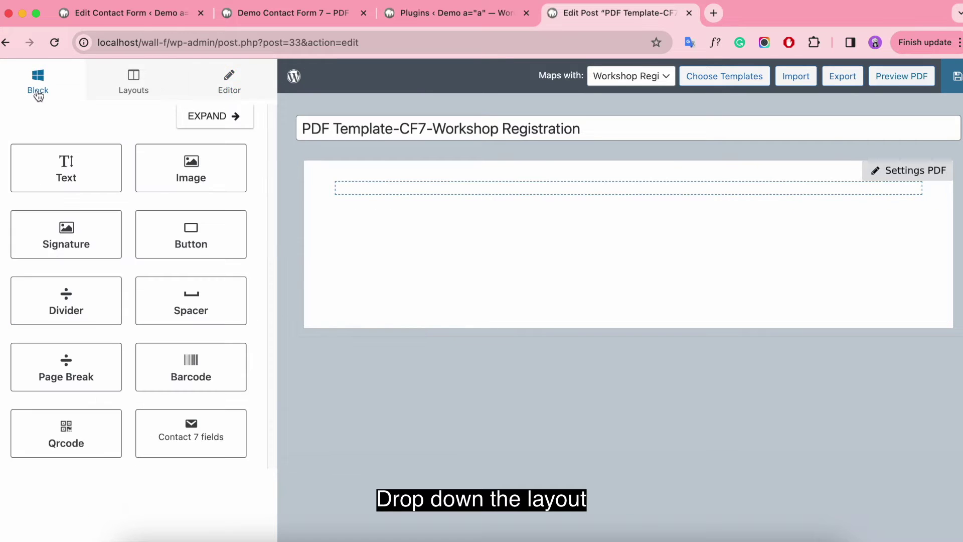
{"action": "left_click_drag", "start_coordinate": [68, 178], "coordinate": [550, 190]}
{"action": "key", "text": "super+a"}
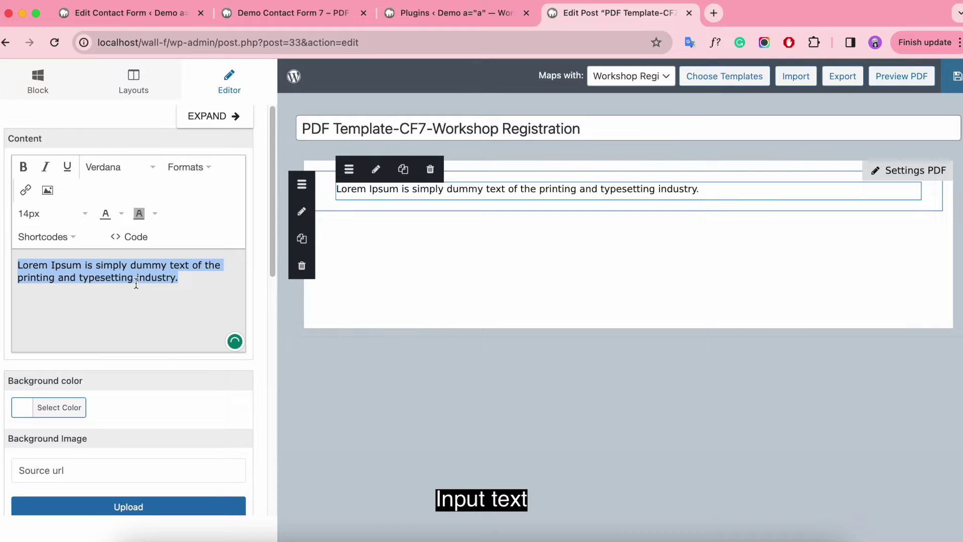
{"action": "key", "text": "BackSpace"}
{"action": "type", "text": "WORKSHOP "}
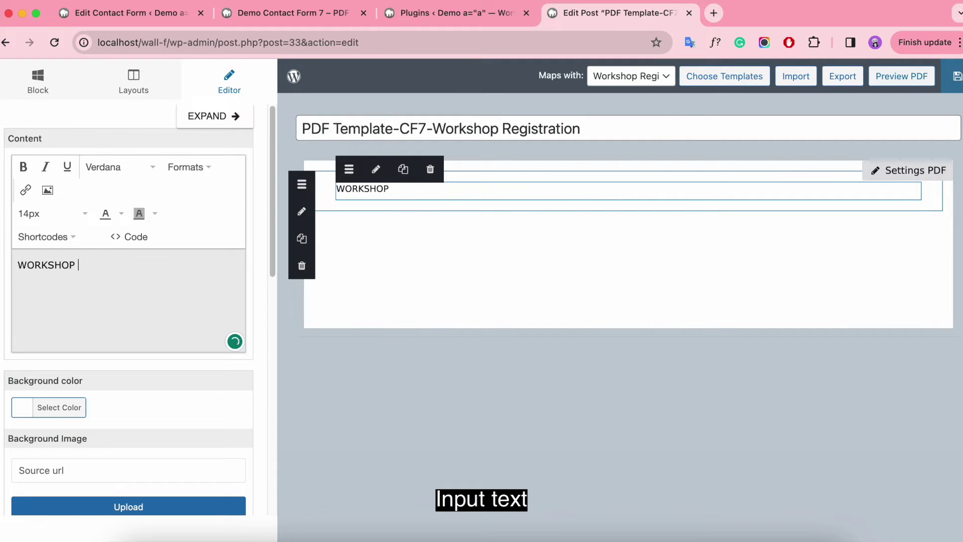
{"action": "type", "text": "MONTHLY REGI"}
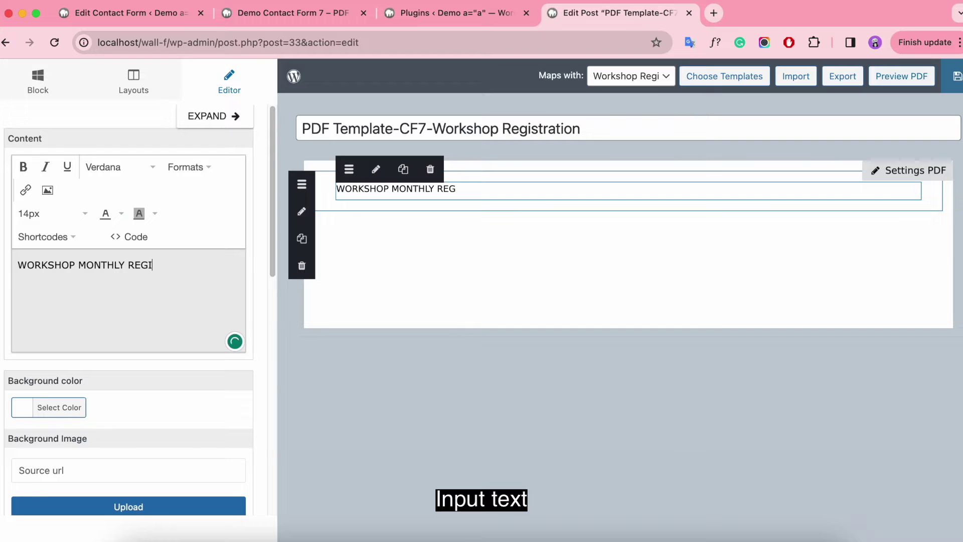
{"action": "type", "text": "STRATION CONFIRM"}
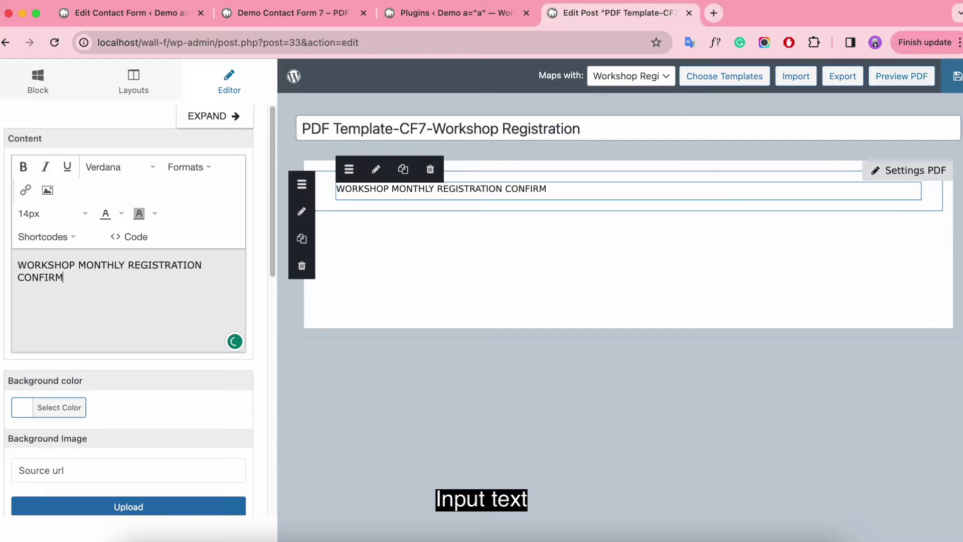
Make the heading bold, centred and 22px, breaking the line after MONTHLY.
{"action": "left_click_drag", "start_coordinate": [76, 281], "coordinate": [9, 268]}
{"action": "left_click", "coordinate": [23, 168]}
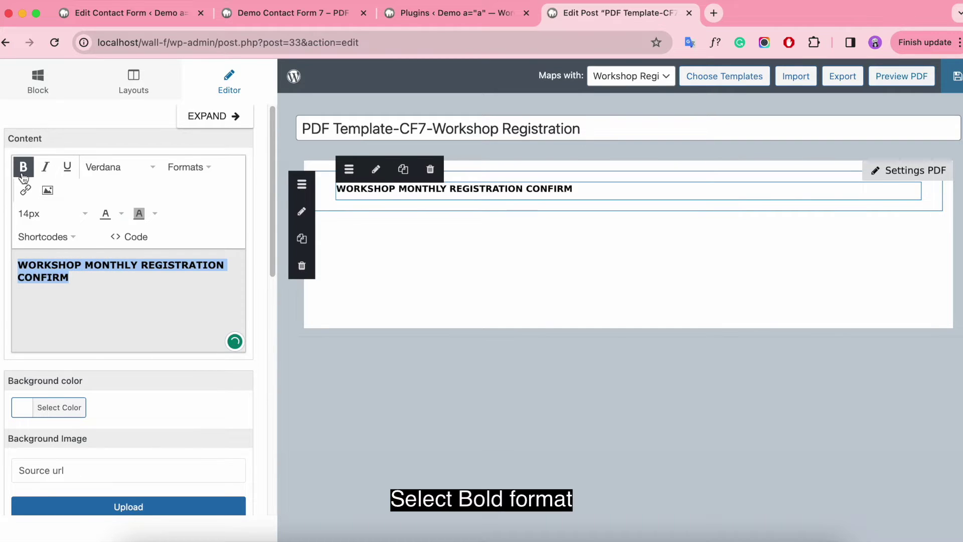
{"action": "left_click", "coordinate": [206, 170]}
{"action": "mouse_move", "coordinate": [213, 218]}
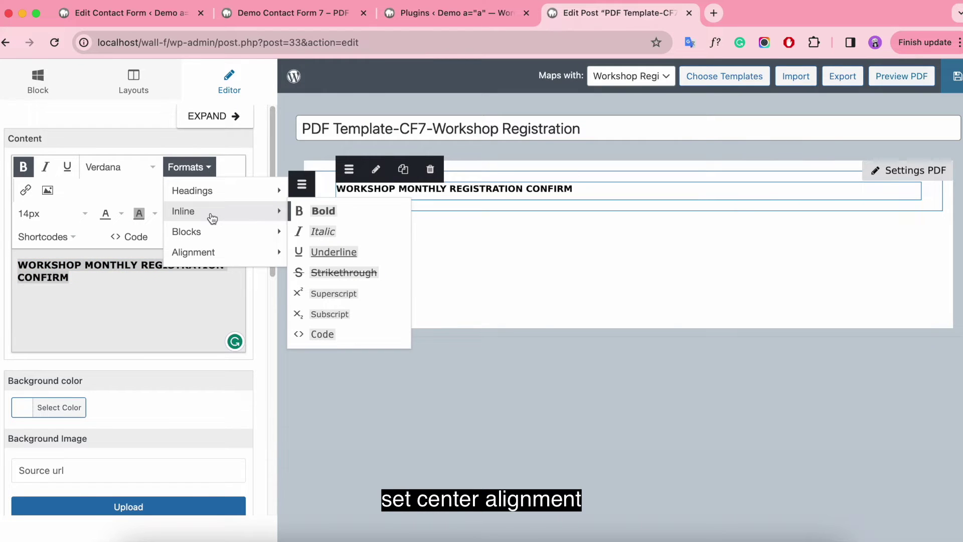
{"action": "mouse_move", "coordinate": [210, 252]}
{"action": "left_click", "coordinate": [332, 271]}
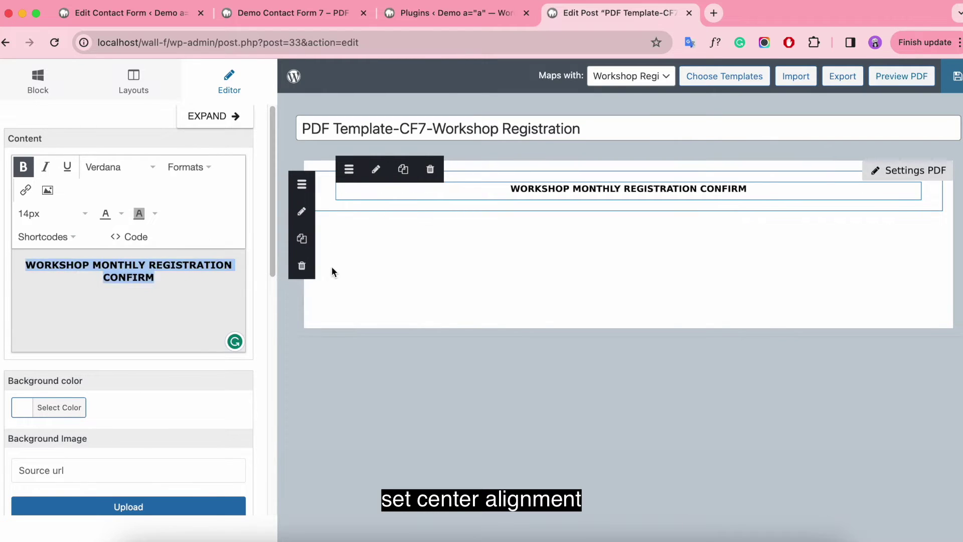
{"action": "left_click", "coordinate": [50, 213]}
{"action": "left_click", "coordinate": [51, 436]}
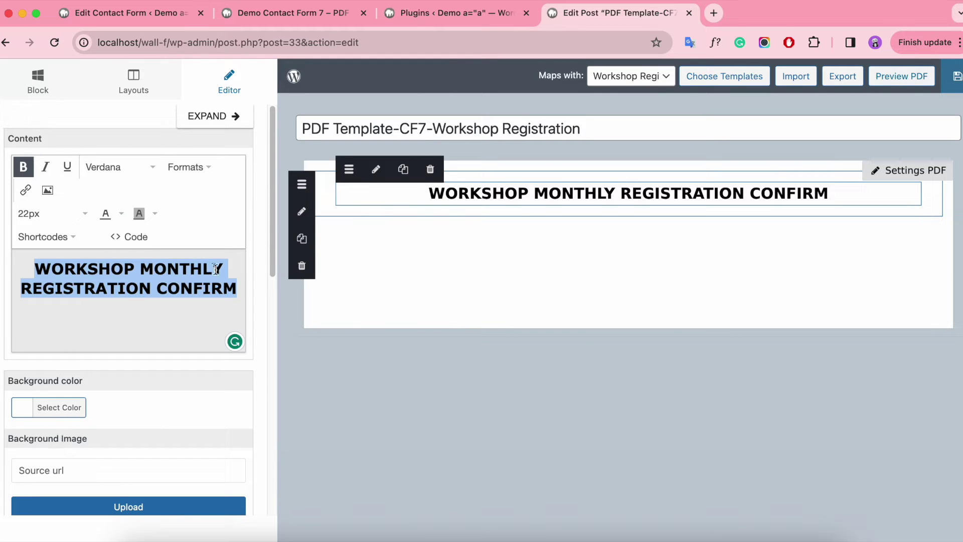
{"action": "left_click", "coordinate": [237, 270]}
{"action": "key", "text": "Return"}
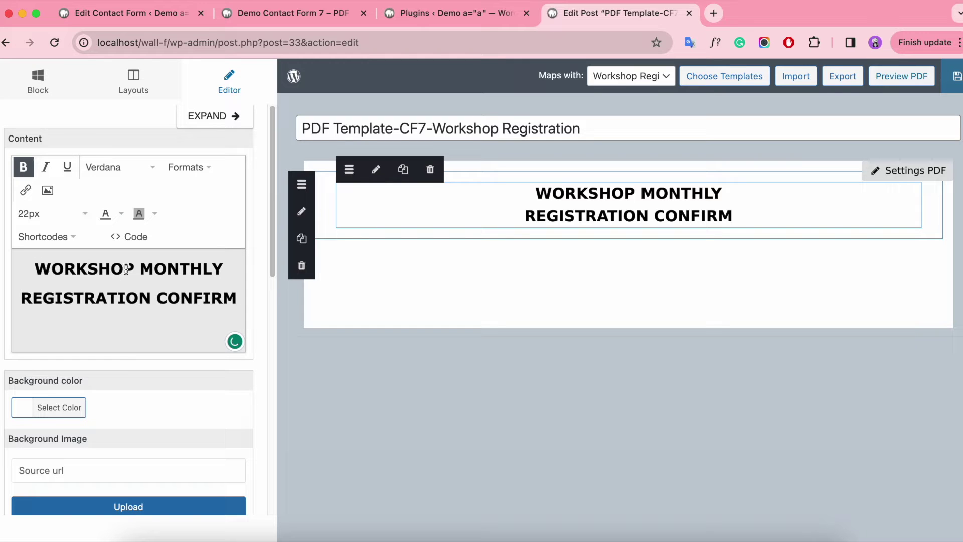
Give the heading block a blue background colour.
{"action": "scroll", "coordinate": [75, 297], "scroll_direction": "down", "scroll_amount": 5}
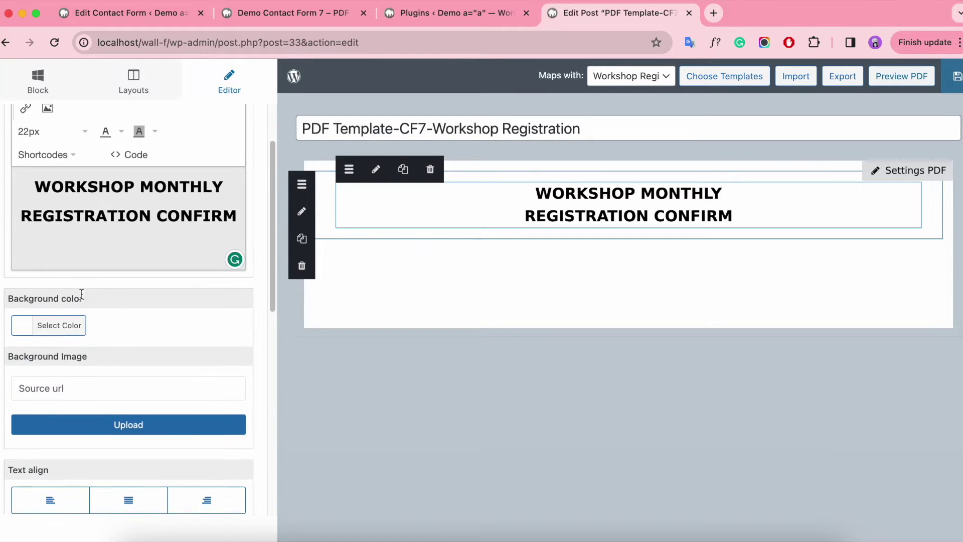
{"action": "left_click", "coordinate": [321, 188]}
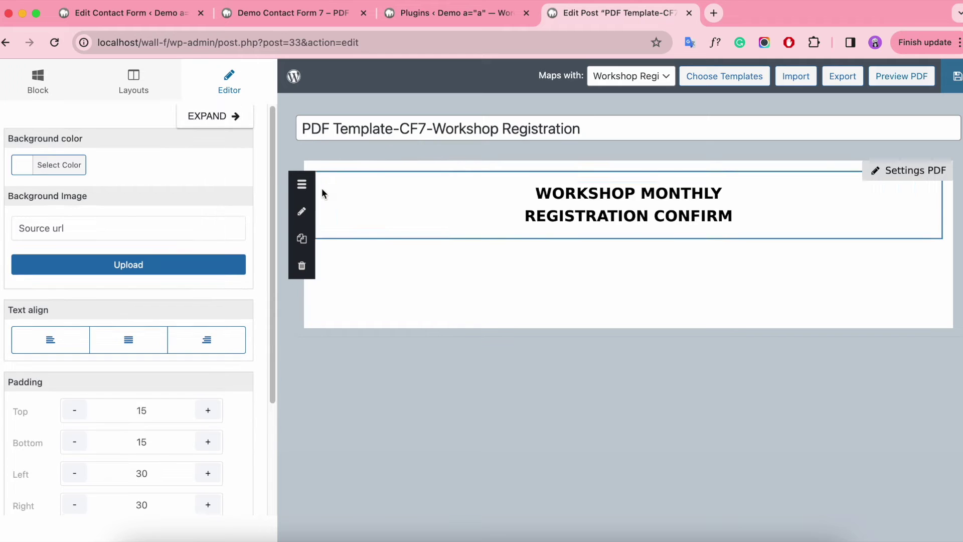
{"action": "left_click", "coordinate": [469, 207]}
{"action": "left_click", "coordinate": [27, 412]}
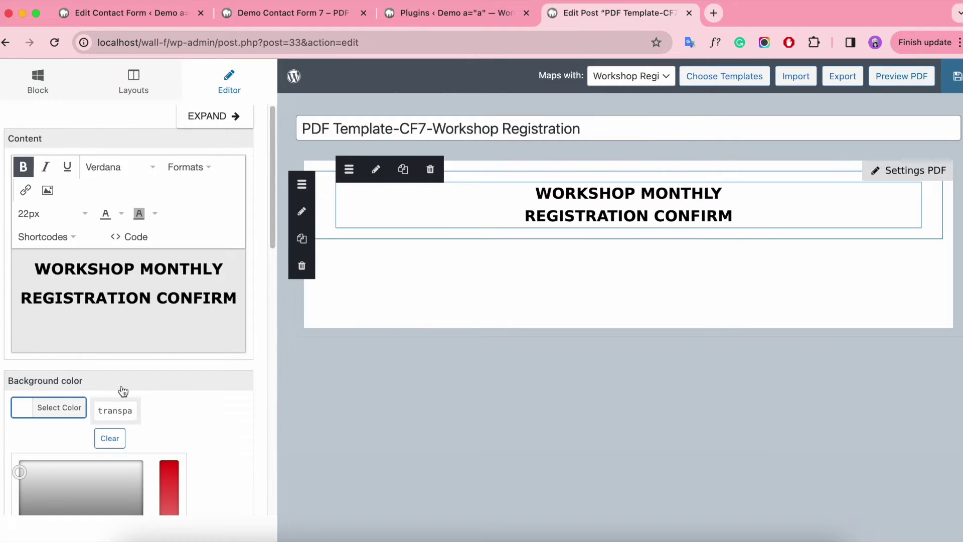
{"action": "scroll", "coordinate": [150, 386], "scroll_direction": "down", "scroll_amount": 3}
{"action": "left_click", "coordinate": [117, 455]}
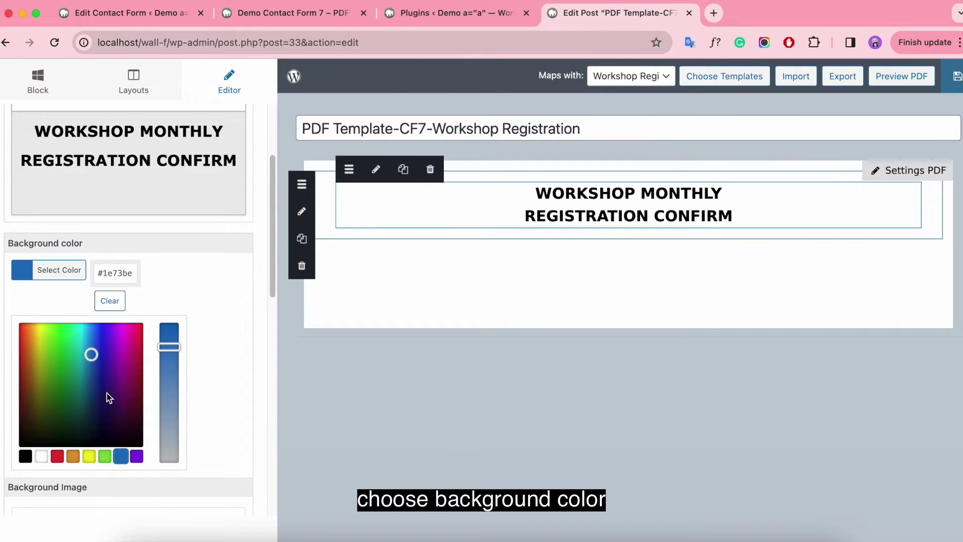
{"action": "left_click_drag", "start_coordinate": [169, 349], "coordinate": [169, 351]}
{"action": "scroll", "coordinate": [230, 288], "scroll_direction": "up", "scroll_amount": 3}
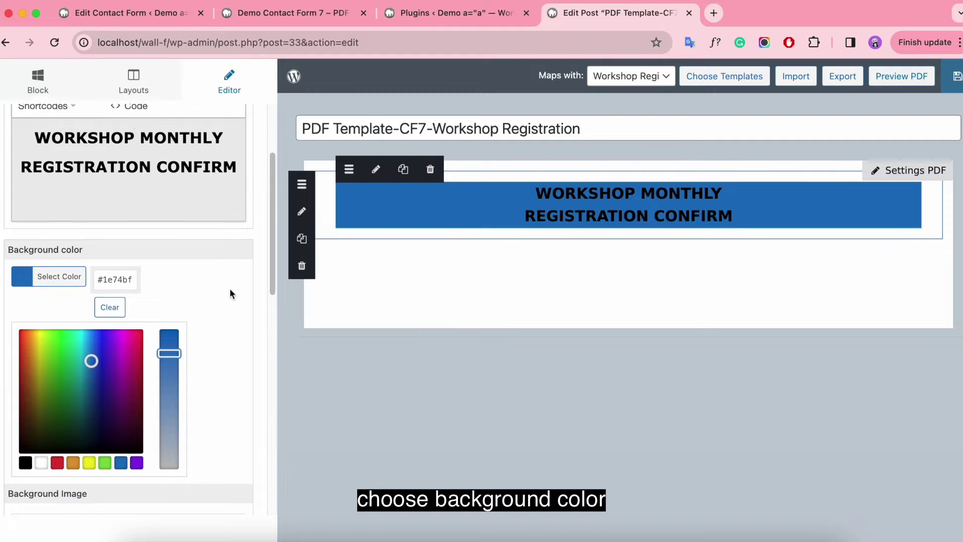
Try gold and cyan highlights, remove them, and make the heading text white.
{"action": "left_click_drag", "start_coordinate": [34, 197], "coordinate": [230, 243]}
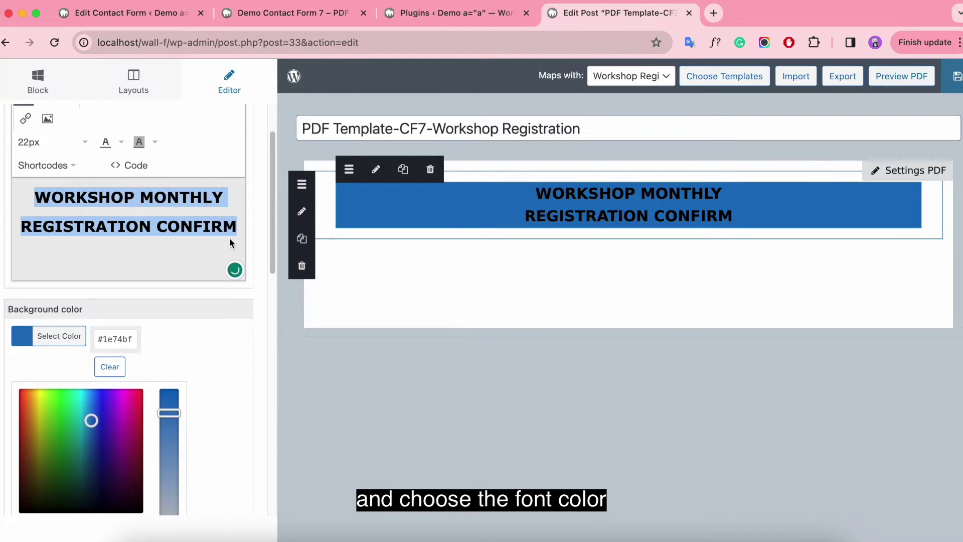
{"action": "left_click", "coordinate": [156, 142]}
{"action": "left_click", "coordinate": [126, 209]}
{"action": "left_click", "coordinate": [157, 142]}
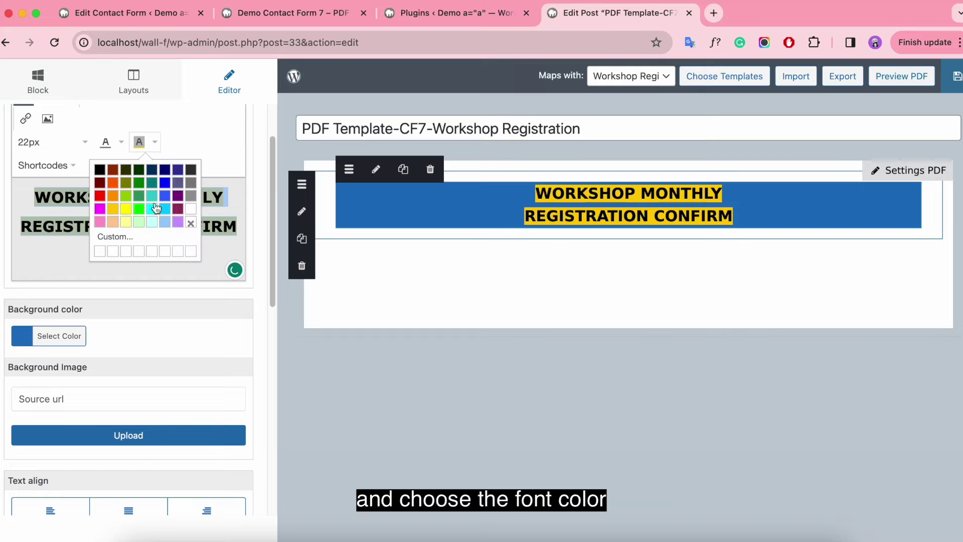
{"action": "left_click", "coordinate": [151, 208]}
{"action": "left_click", "coordinate": [157, 143]}
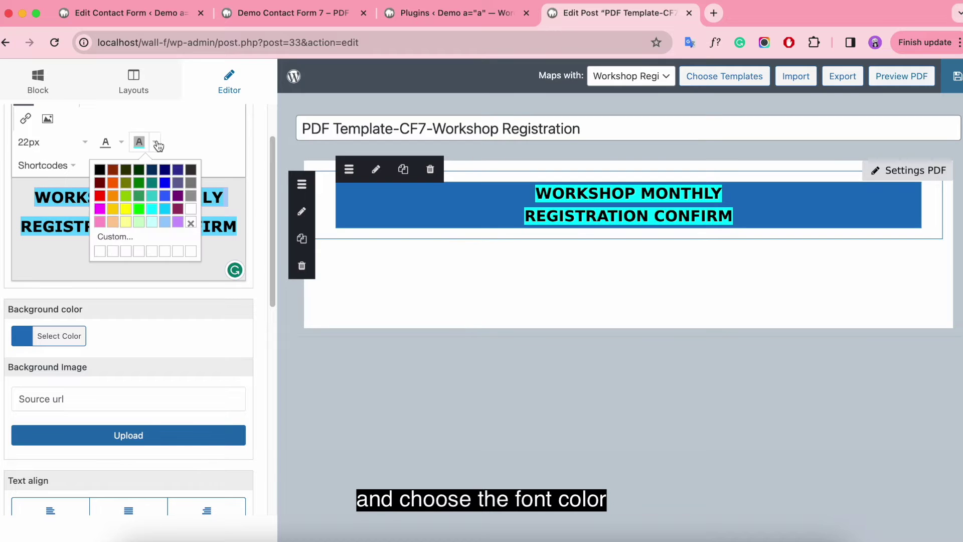
{"action": "left_click", "coordinate": [190, 223]}
{"action": "left_click", "coordinate": [121, 142]}
{"action": "left_click", "coordinate": [157, 210]}
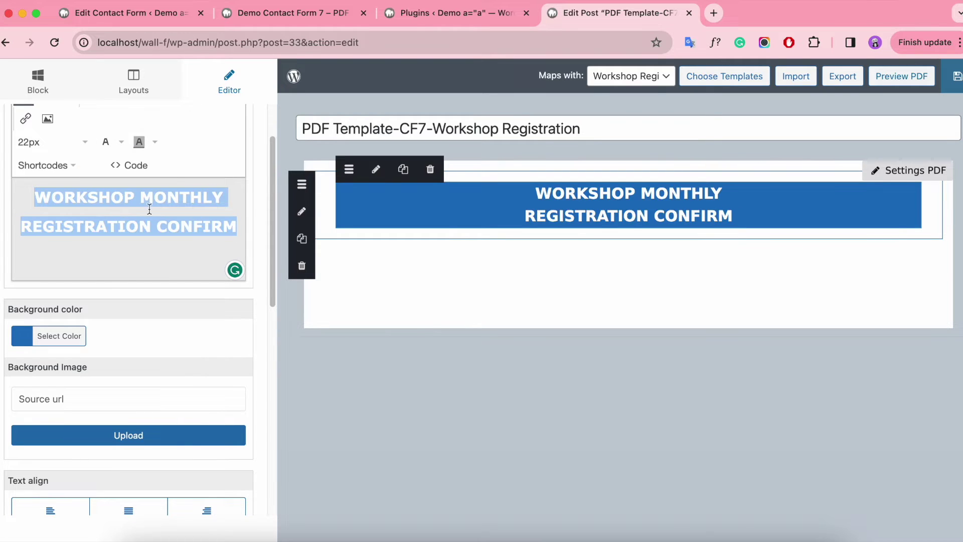
{"action": "scroll", "coordinate": [146, 246], "scroll_direction": "up", "scroll_amount": 1}
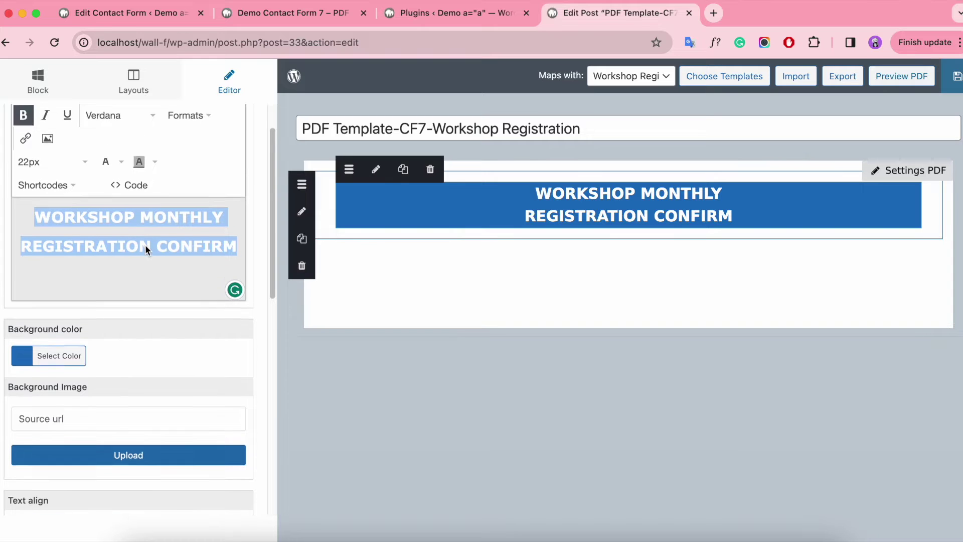
{"action": "scroll", "coordinate": [142, 284], "scroll_direction": "down", "scroll_amount": 1}
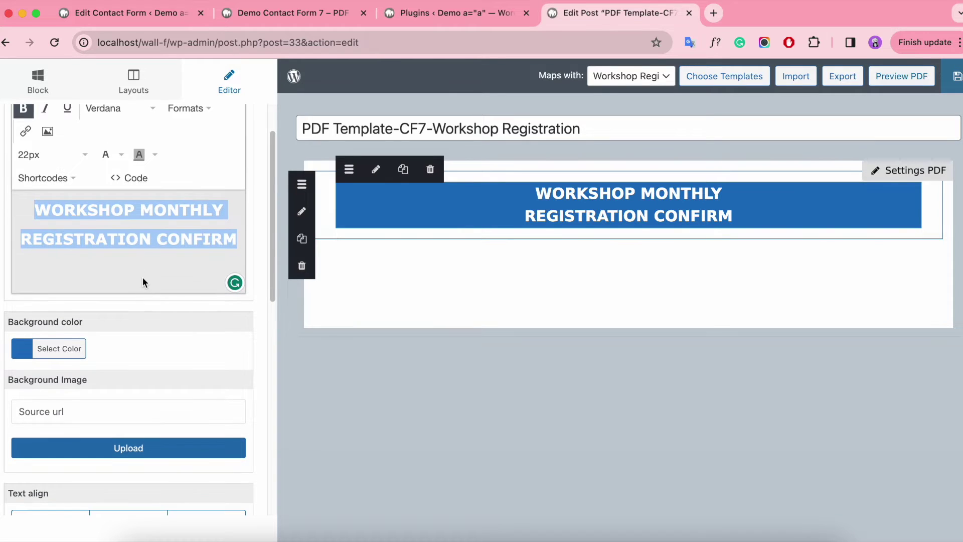
{"action": "scroll", "coordinate": [143, 282], "scroll_direction": "up", "scroll_amount": 1}
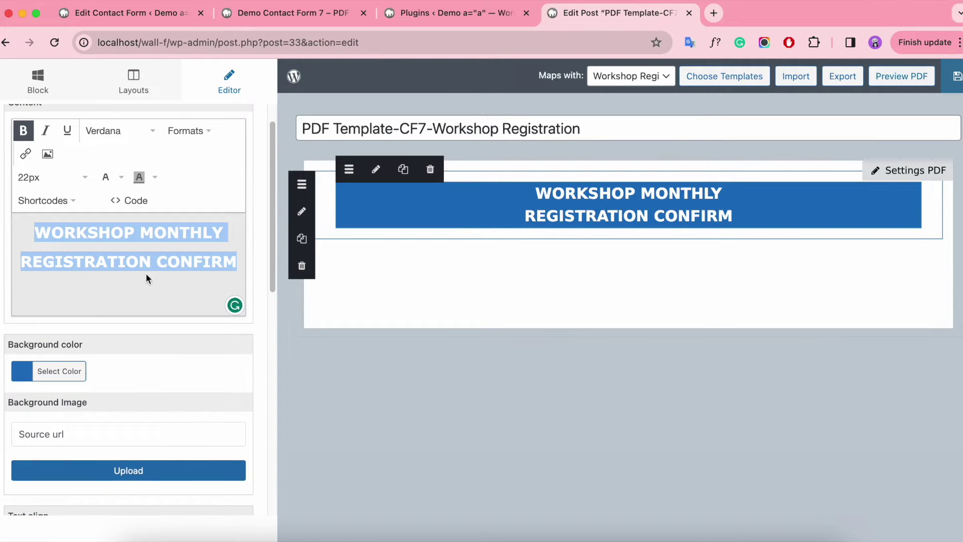
{"action": "scroll", "coordinate": [146, 278], "scroll_direction": "down", "scroll_amount": 5}
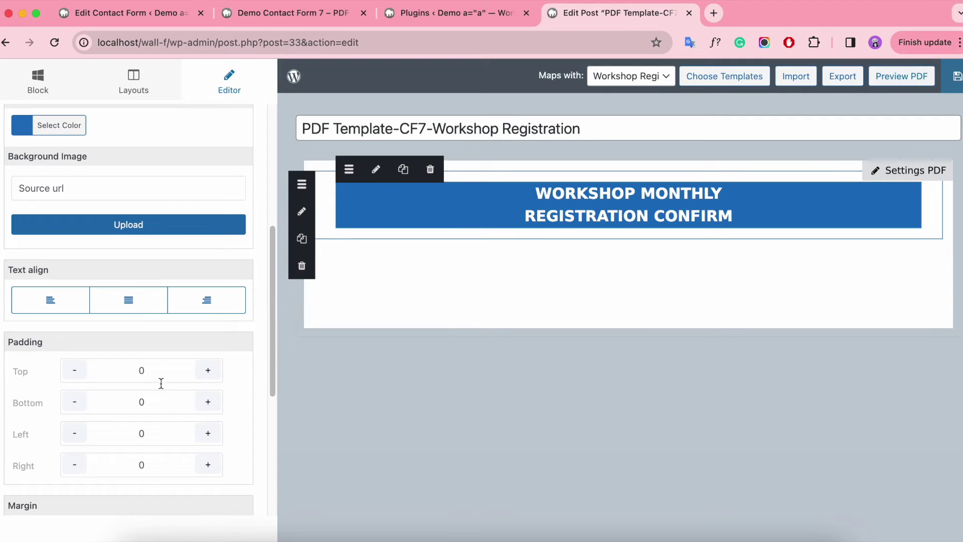
Set the banner row's top and bottom padding to 5.
{"action": "left_click", "coordinate": [323, 195]}
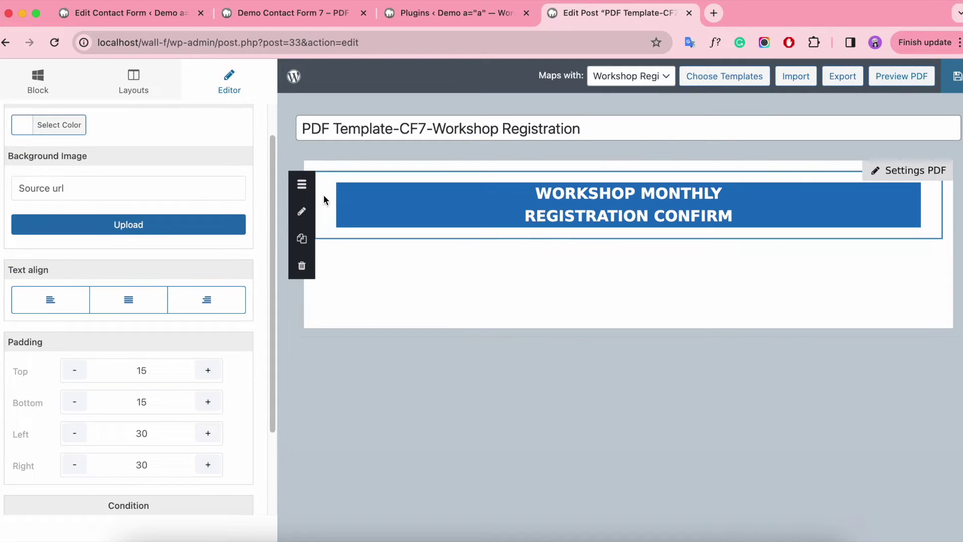
{"action": "left_click", "coordinate": [160, 371]}
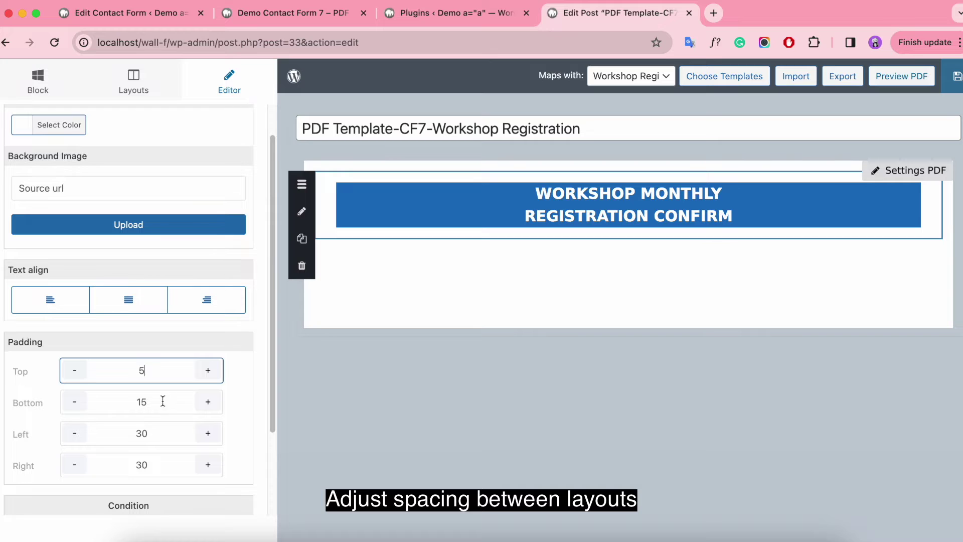
{"action": "left_click", "coordinate": [163, 402]}
{"action": "left_click", "coordinate": [167, 374]}
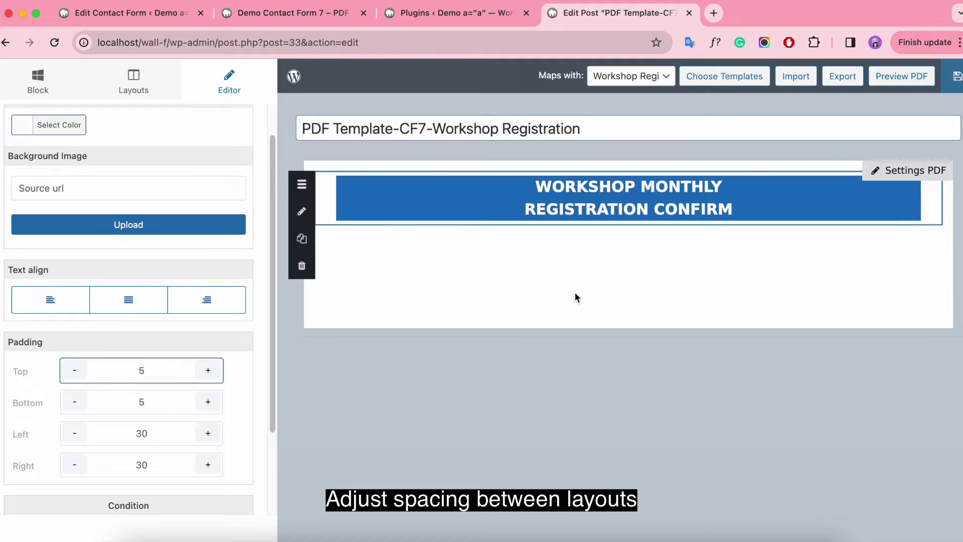
{"action": "scroll", "coordinate": [122, 276], "scroll_direction": "up", "scroll_amount": 3}
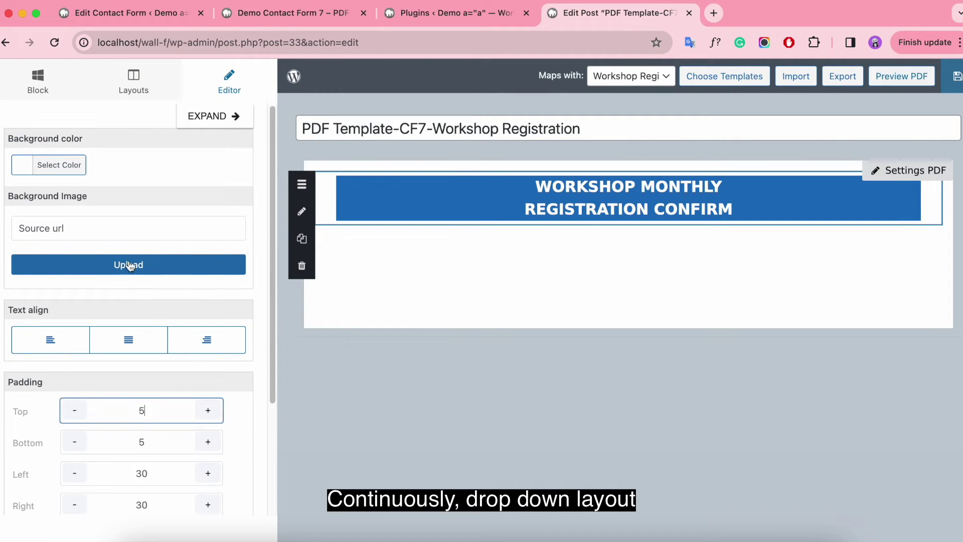
{"action": "left_click", "coordinate": [135, 81]}
Add a one-column row below the banner with a text block, clearing its placeholder text.
{"action": "left_click_drag", "start_coordinate": [84, 148], "coordinate": [366, 237]}
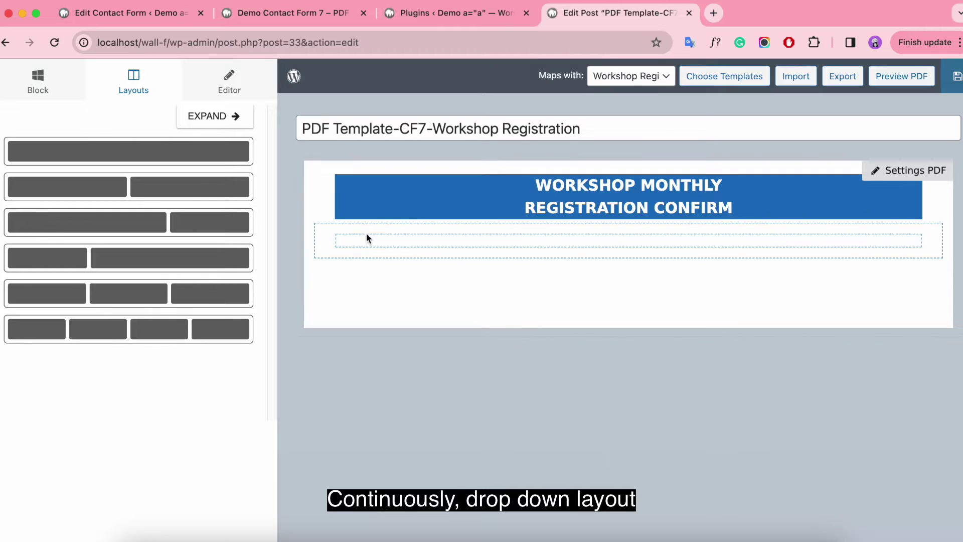
{"action": "left_click", "coordinate": [325, 229]}
{"action": "left_click", "coordinate": [39, 84]}
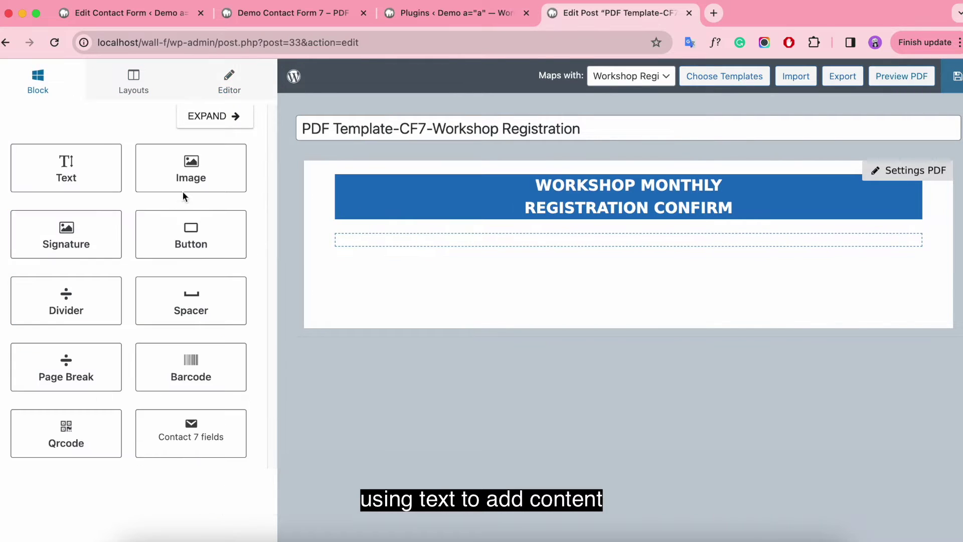
{"action": "left_click_drag", "start_coordinate": [65, 169], "coordinate": [502, 240]}
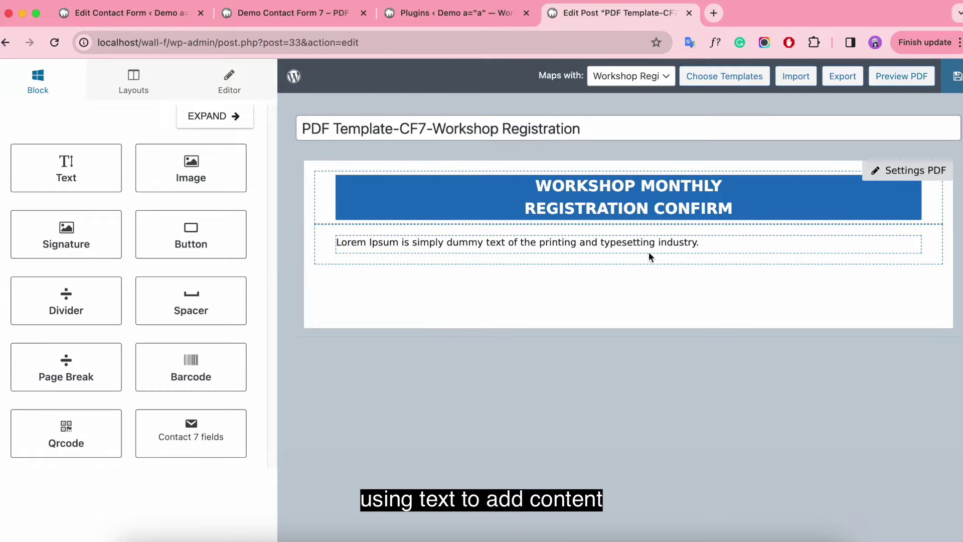
{"action": "left_click", "coordinate": [600, 241]}
{"action": "left_click_drag", "start_coordinate": [180, 279], "coordinate": [2, 272]}
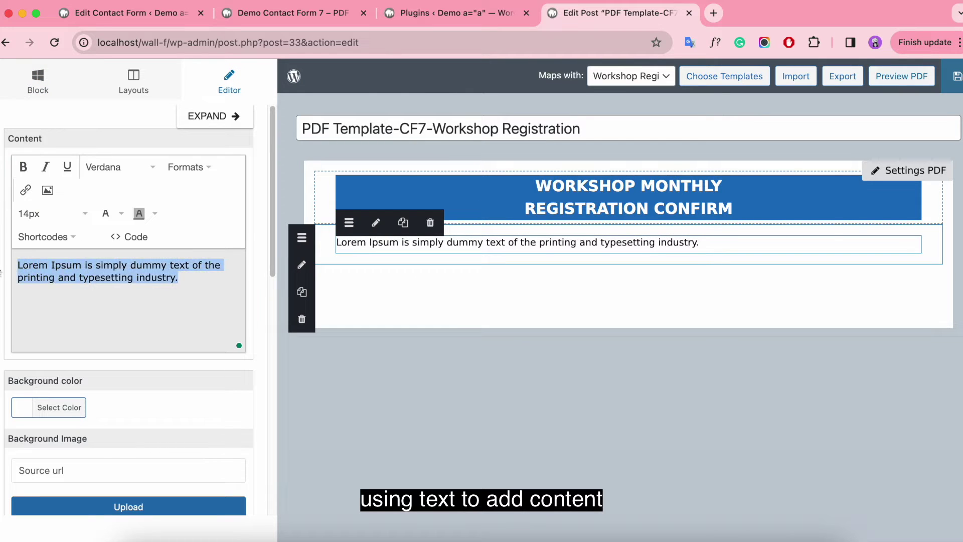
{"action": "key", "text": "BackSpace"}
Enter 'Monday, December 25, 2023' and 'Super Add-ons Office' on two lines.
{"action": "type", "text": "Monday, D"}
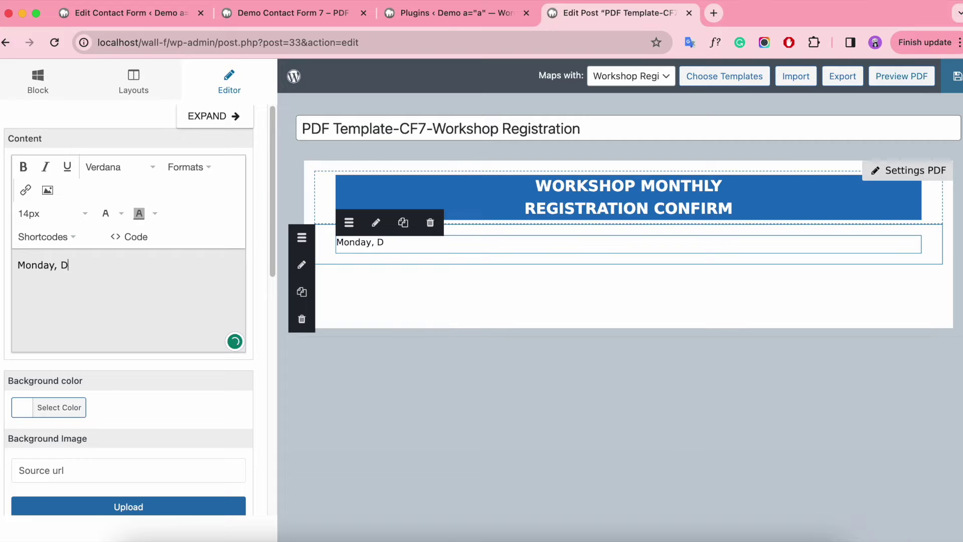
{"action": "type", "text": "ecember 25, 2023"}
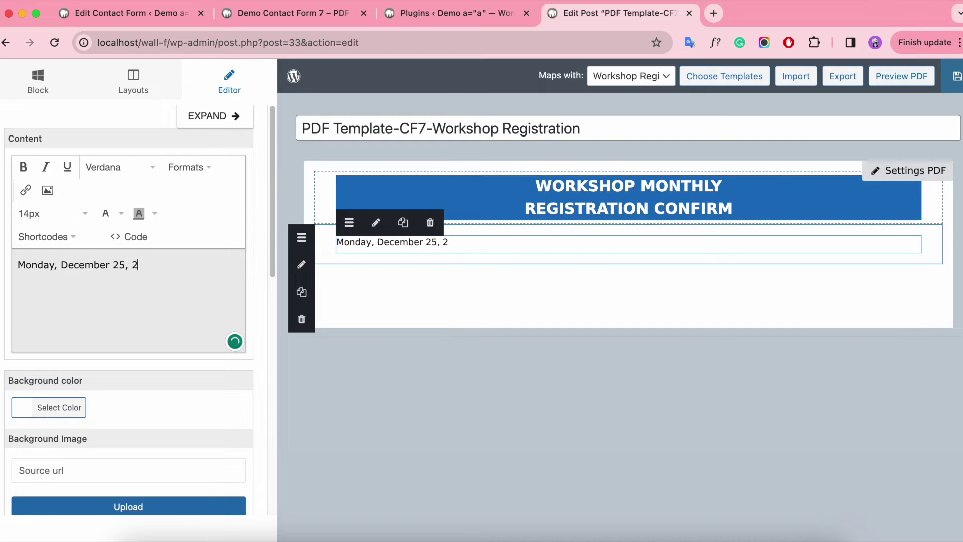
{"action": "key", "text": "Return"}
{"action": "type", "text": "sUPE"}
{"action": "key", "text": "BackSpace"}
{"action": "key", "text": "BackSpace"}
{"action": "key", "text": "BackSpace"}
{"action": "key", "text": "BackSpace"}
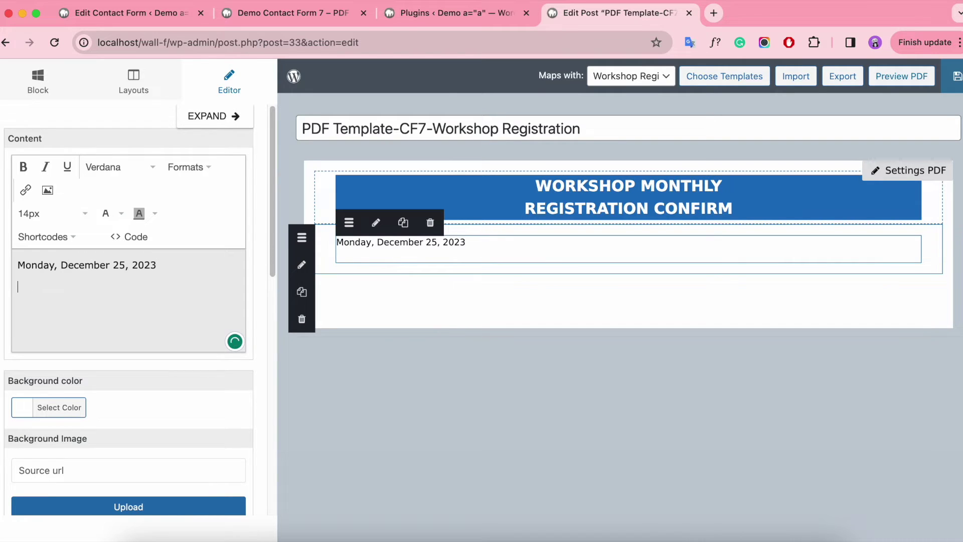
{"action": "type", "text": "Super Add-ons Office"}
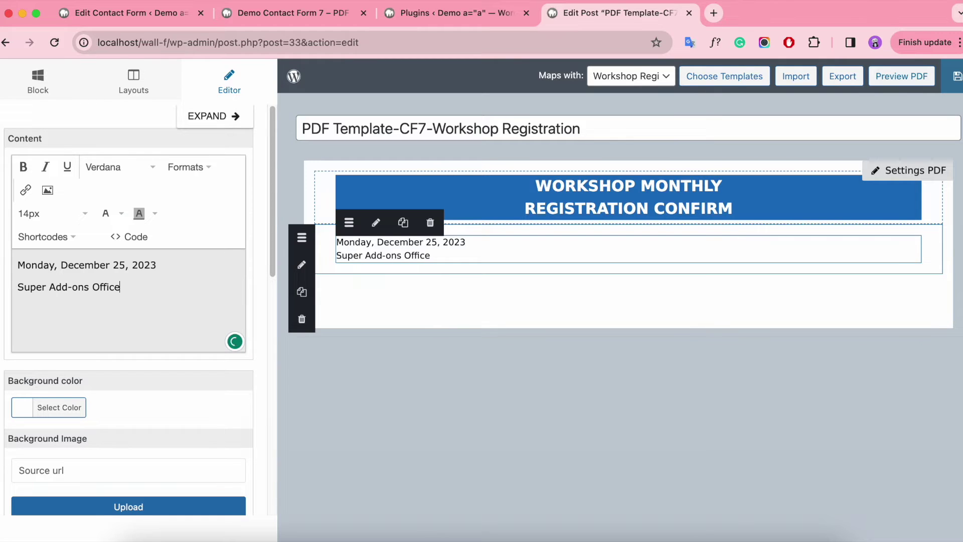
Make the date and office text bold, italic, centred and 16px.
{"action": "key", "text": "ctrl+a"}
{"action": "left_click", "coordinate": [23, 167]}
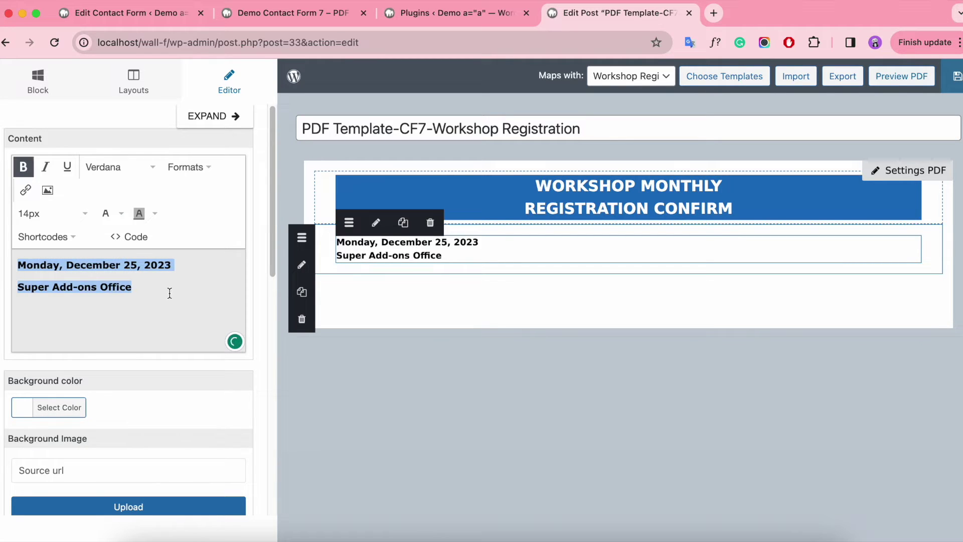
{"action": "left_click", "coordinate": [189, 166]}
{"action": "mouse_move", "coordinate": [242, 245]}
{"action": "left_click", "coordinate": [324, 273]}
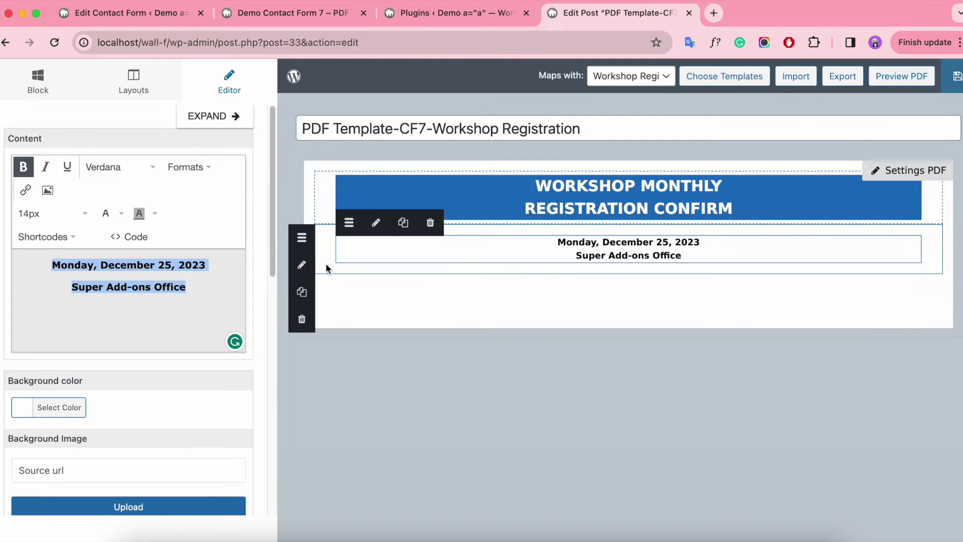
{"action": "left_click", "coordinate": [66, 217]}
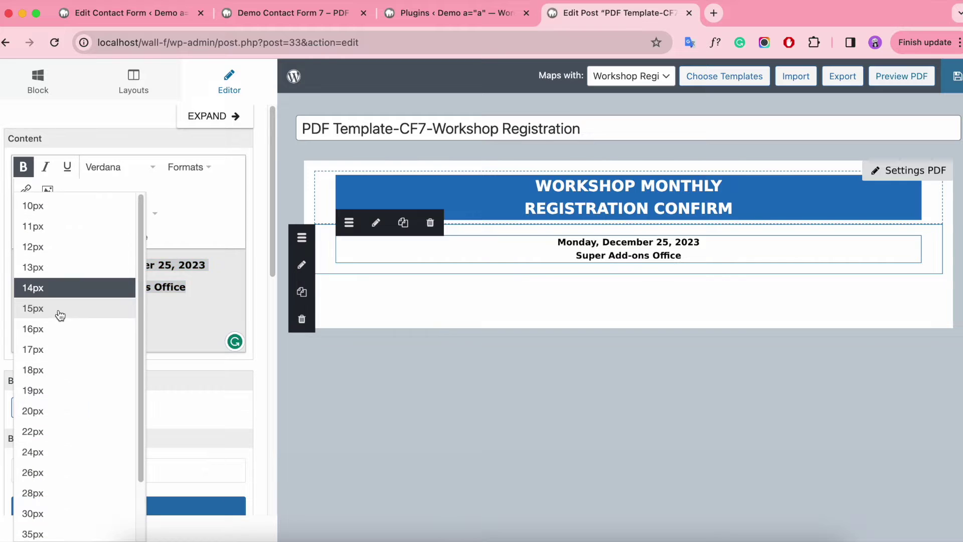
{"action": "left_click", "coordinate": [77, 328]}
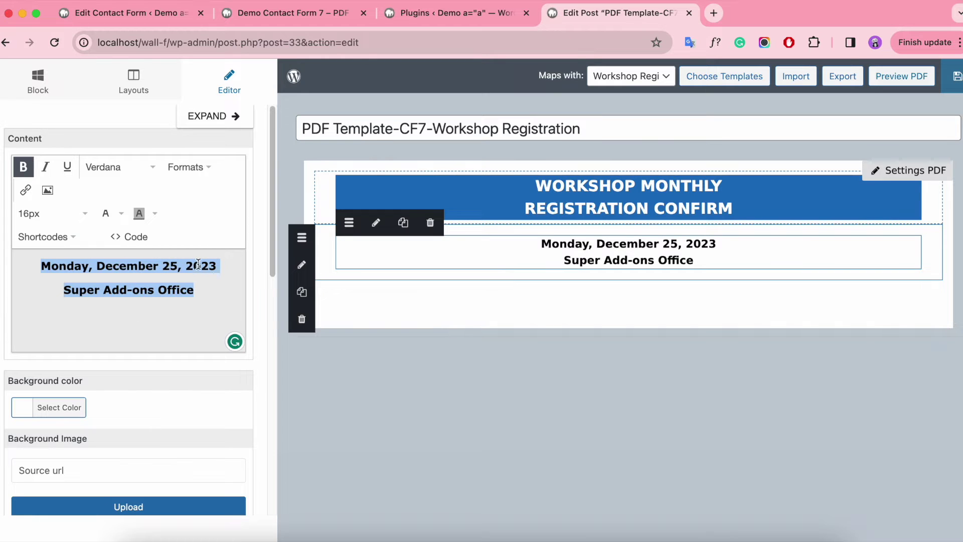
{"action": "left_click", "coordinate": [47, 167]}
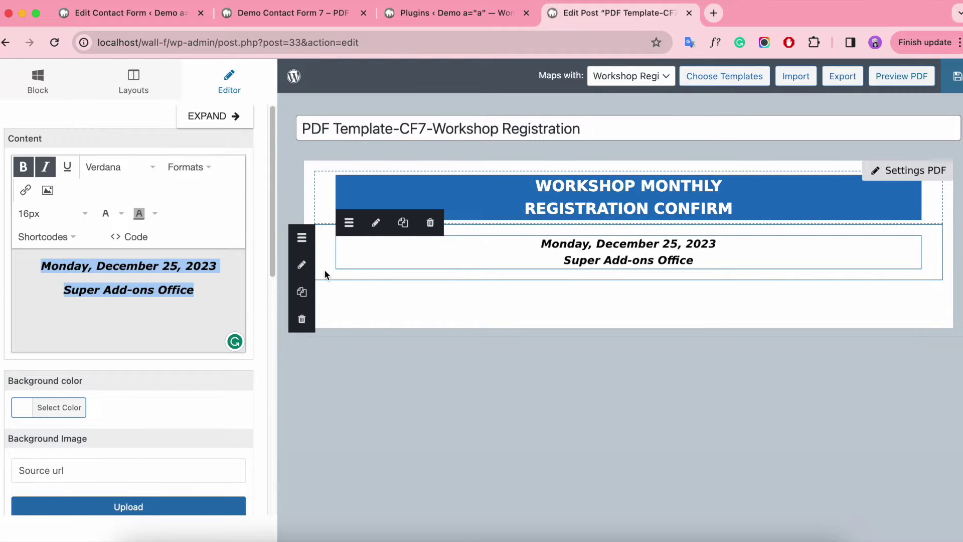
Give the block 5px top and bottom padding, then add an empty one-column row below.
{"action": "scroll", "coordinate": [248, 323], "scroll_direction": "down", "scroll_amount": 6}
{"action": "left_click", "coordinate": [161, 342]}
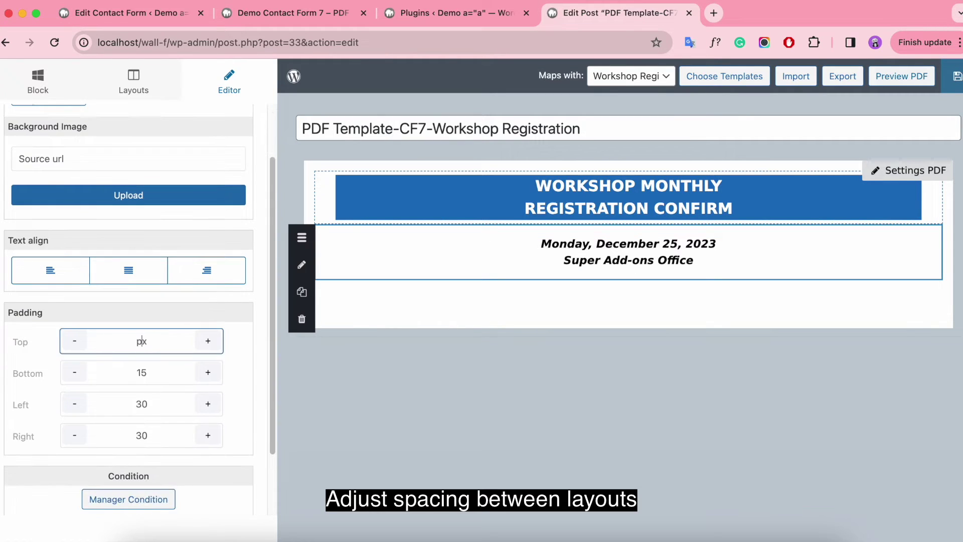
{"action": "type", "text": "5"}
{"action": "left_click", "coordinate": [164, 373]}
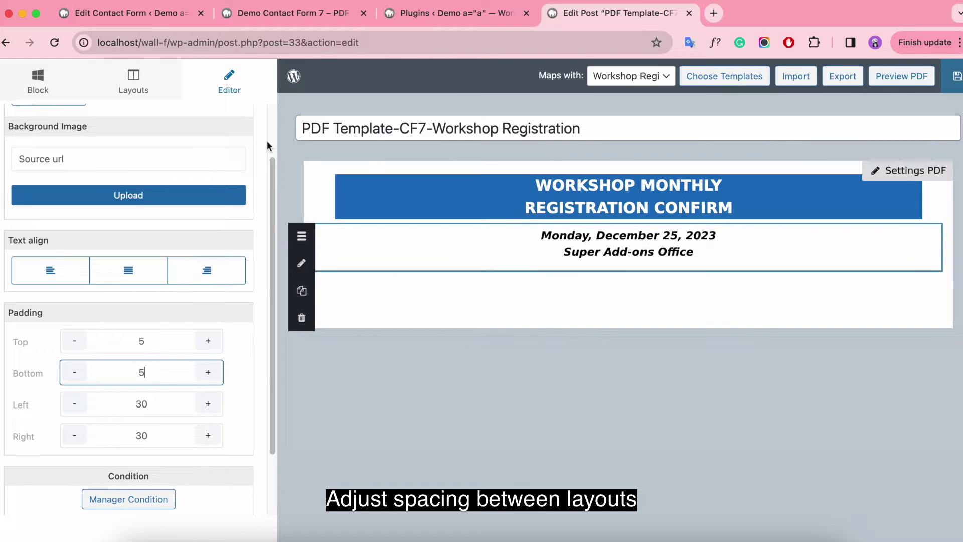
{"action": "left_click", "coordinate": [133, 84]}
{"action": "left_click_drag", "start_coordinate": [87, 146], "coordinate": [393, 275]}
Place a text element in the new row and delete its Lorem Ipsum placeholder.
{"action": "left_click", "coordinate": [42, 93]}
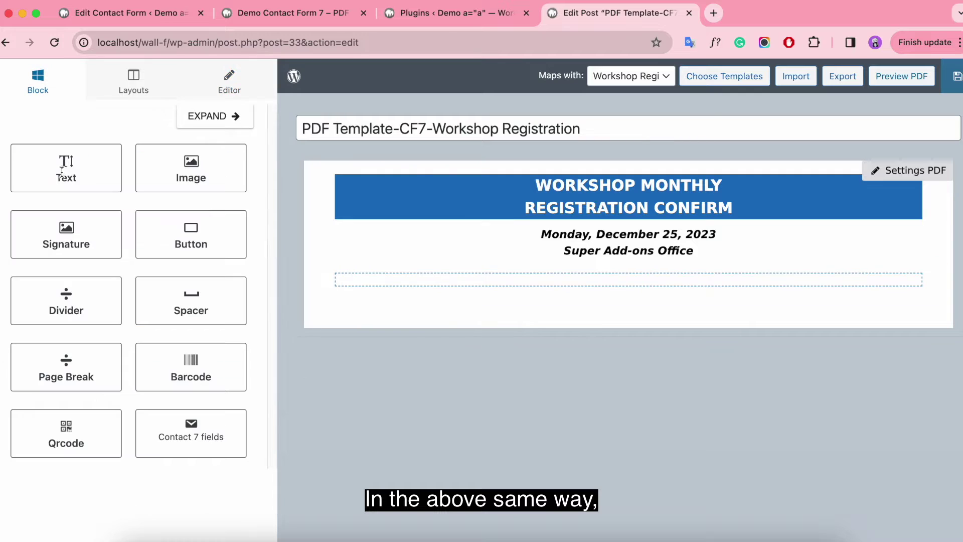
{"action": "left_click_drag", "start_coordinate": [82, 161], "coordinate": [452, 280]}
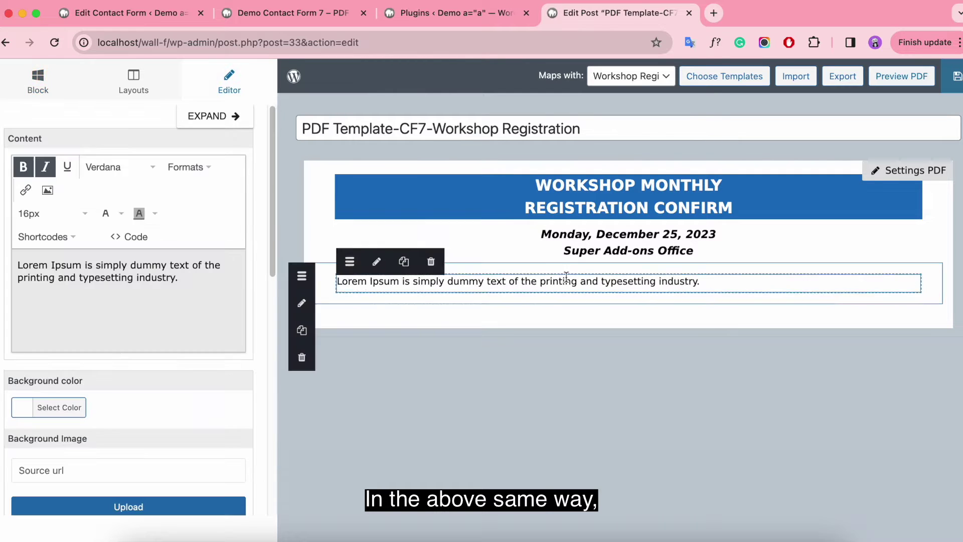
{"action": "left_click", "coordinate": [193, 281]}
{"action": "key", "text": "super+a"}
{"action": "key", "text": "BackSpace"}
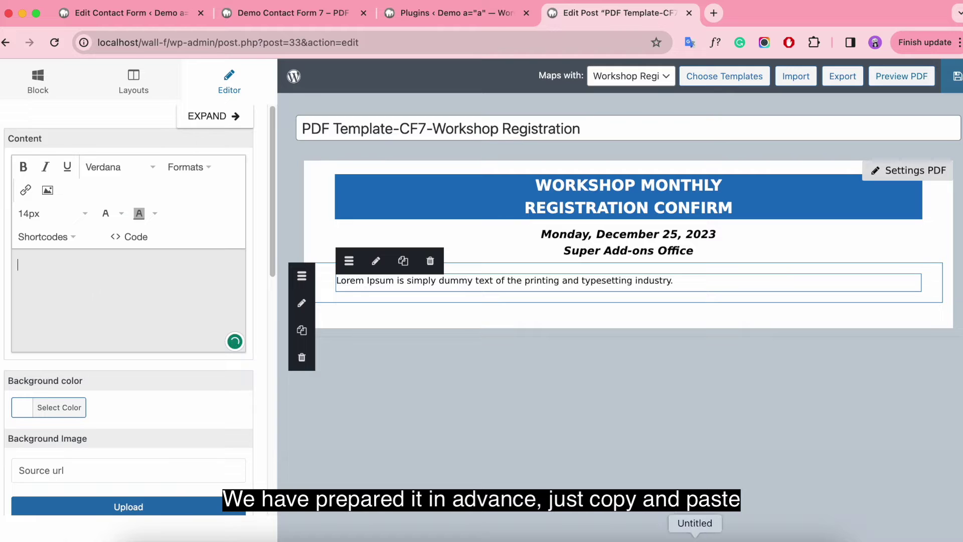
Copy the prepared letter text from the Pages document and minimize it.
{"action": "left_click", "coordinate": [697, 536]}
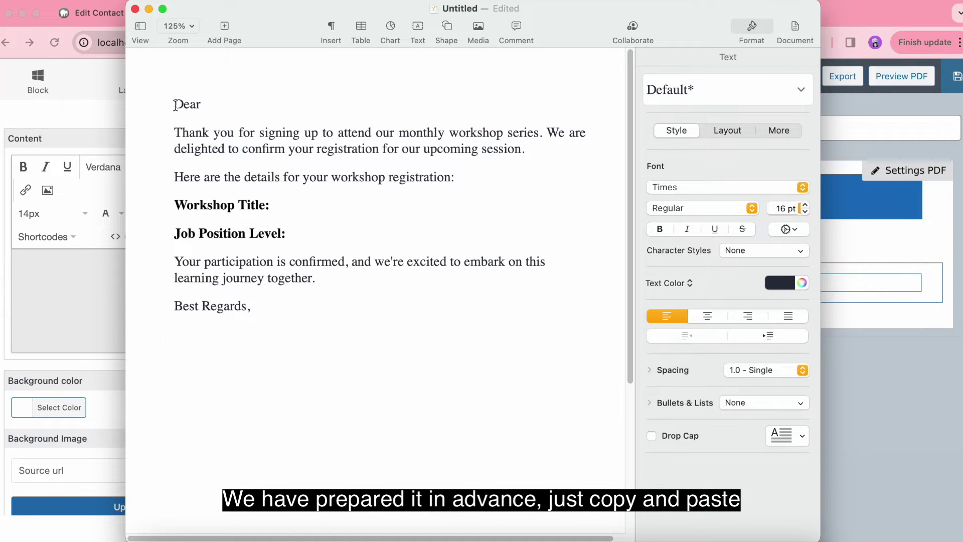
{"action": "left_click_drag", "start_coordinate": [175, 104], "coordinate": [320, 302]}
{"action": "key", "text": "super+c"}
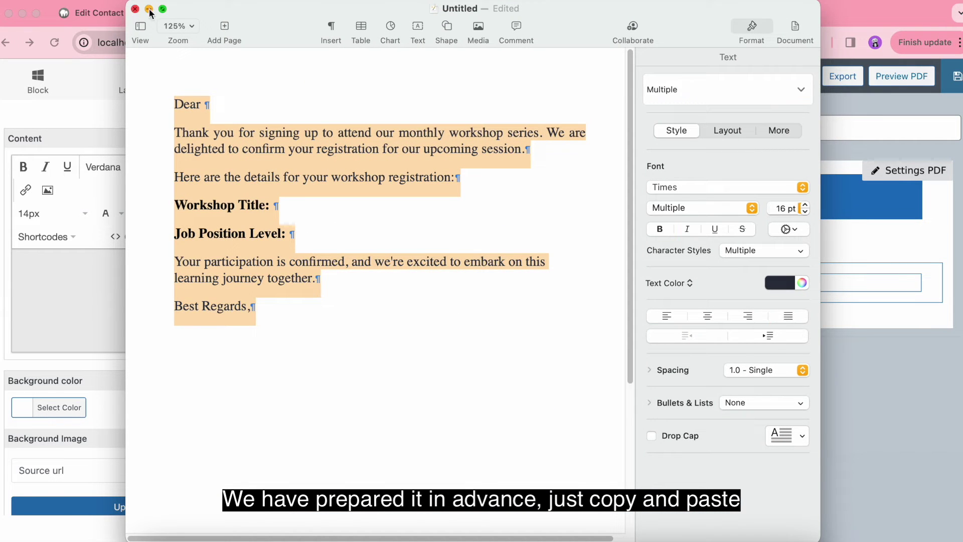
{"action": "left_click", "coordinate": [149, 9]}
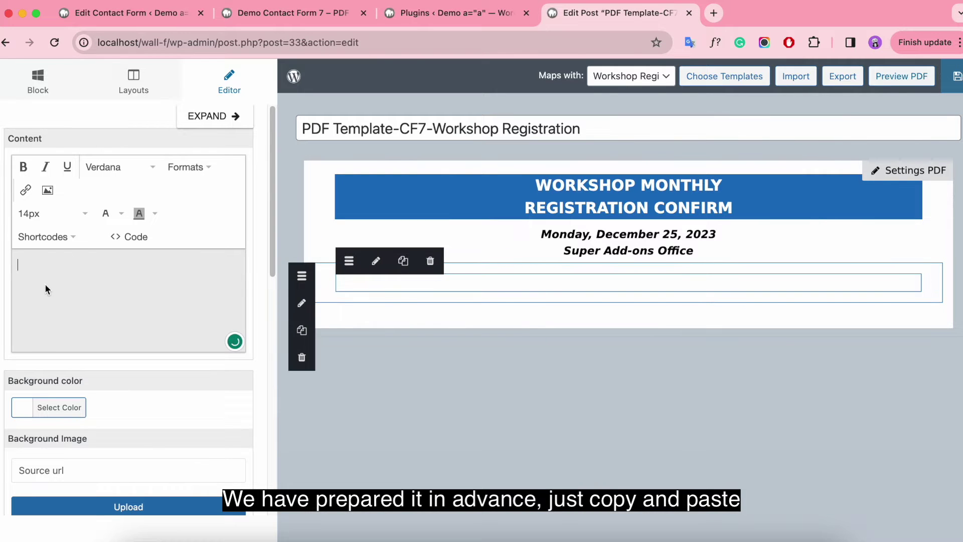
Paste the letter, from 'Dear' to 'Best Regards,', into the text element.
{"action": "key", "text": "super+v"}
{"action": "scroll", "coordinate": [143, 291], "scroll_direction": "up", "scroll_amount": 5}
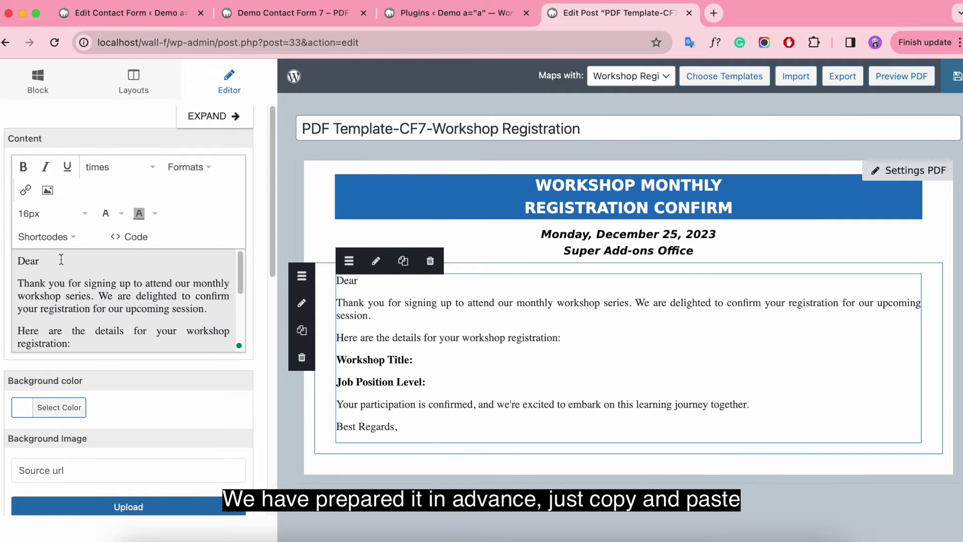
{"action": "scroll", "coordinate": [64, 265], "scroll_direction": "down", "scroll_amount": 5}
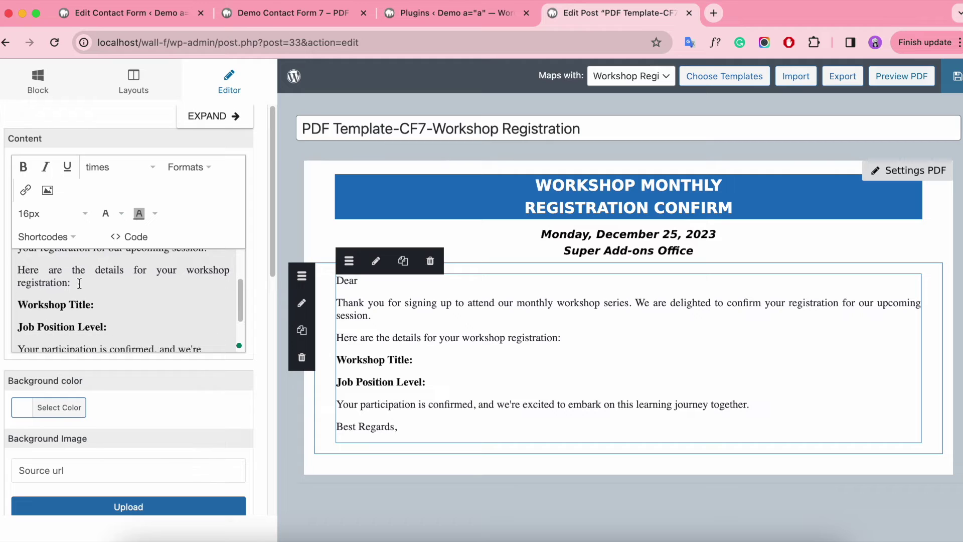
{"action": "scroll", "coordinate": [80, 284], "scroll_direction": "down", "scroll_amount": 1}
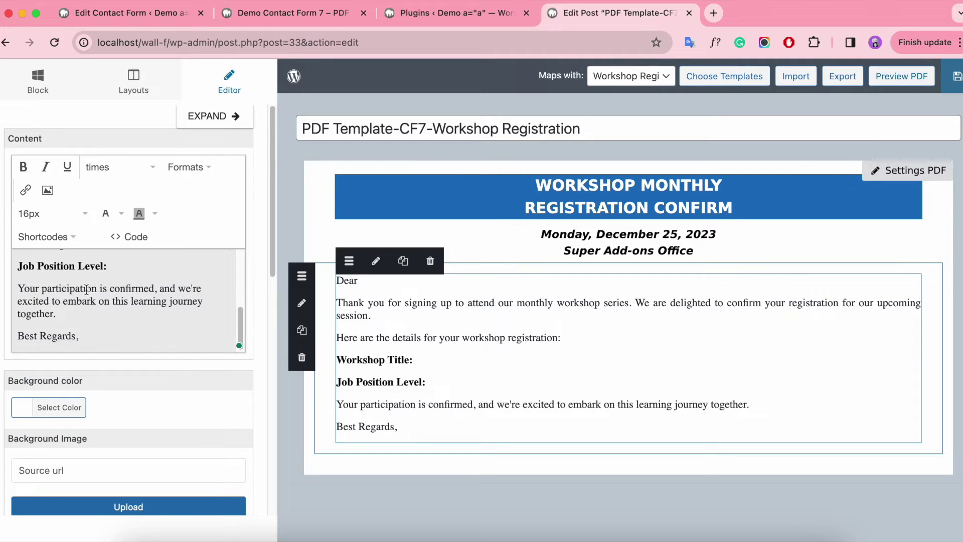
{"action": "scroll", "coordinate": [110, 273], "scroll_direction": "up", "scroll_amount": 6}
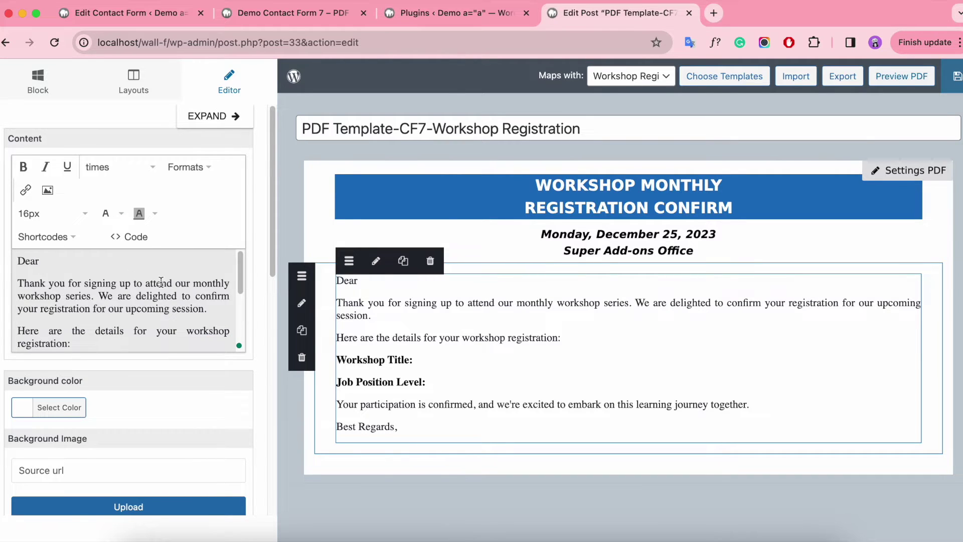
Set the whole letter to 16px in the dejavu sans font family.
{"action": "key", "text": "super+a"}
{"action": "left_click", "coordinate": [50, 213]}
{"action": "left_click", "coordinate": [396, 321]}
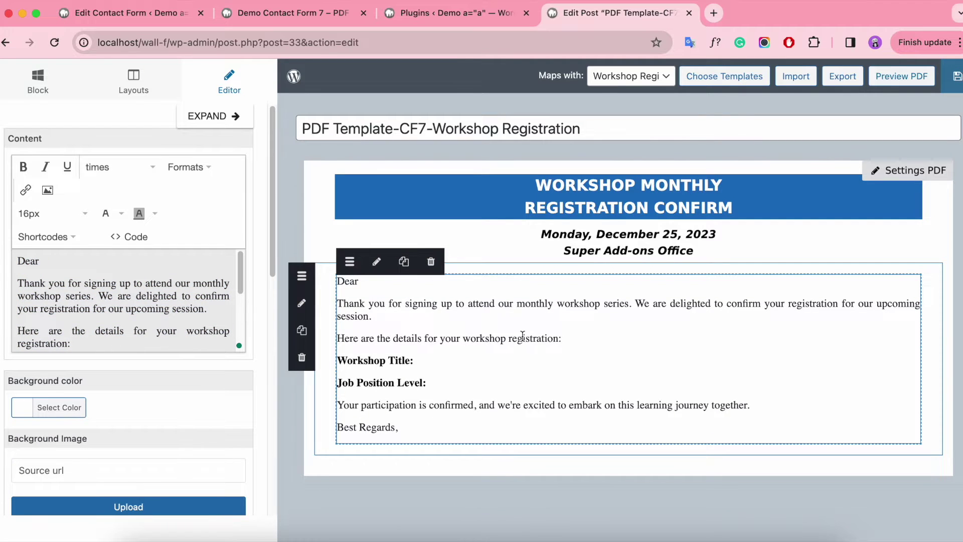
{"action": "scroll", "coordinate": [215, 385], "scroll_direction": "down", "scroll_amount": 1}
{"action": "left_click", "coordinate": [126, 155]}
{"action": "left_click", "coordinate": [137, 382]}
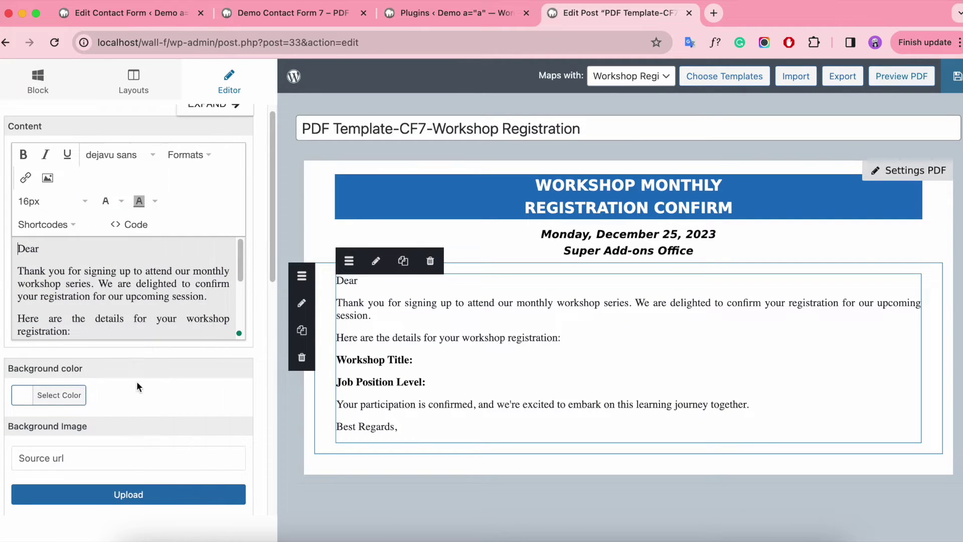
{"action": "key", "text": "super+a"}
{"action": "left_click", "coordinate": [111, 160]}
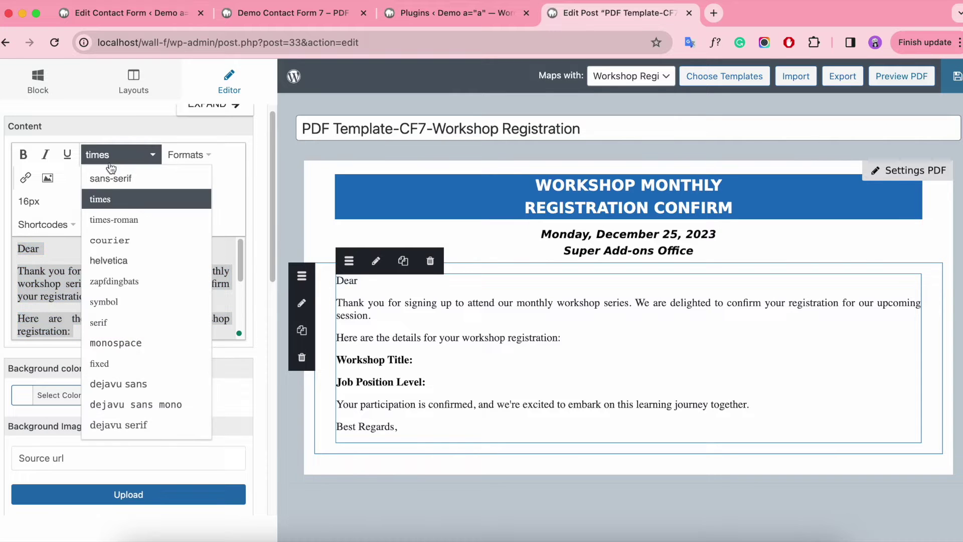
{"action": "left_click", "coordinate": [115, 384]}
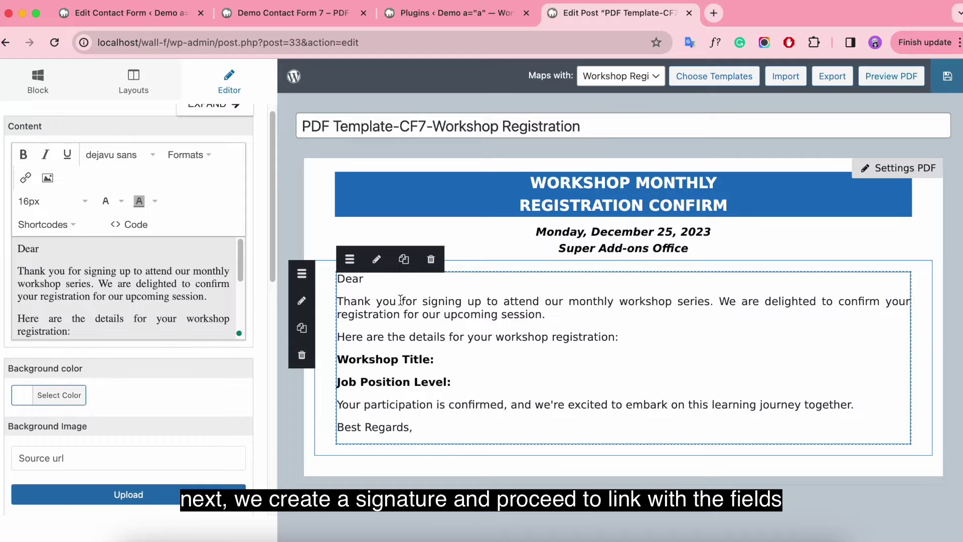
{"action": "left_click", "coordinate": [49, 80]}
Add two three-column rows below the letter.
{"action": "left_click", "coordinate": [136, 93]}
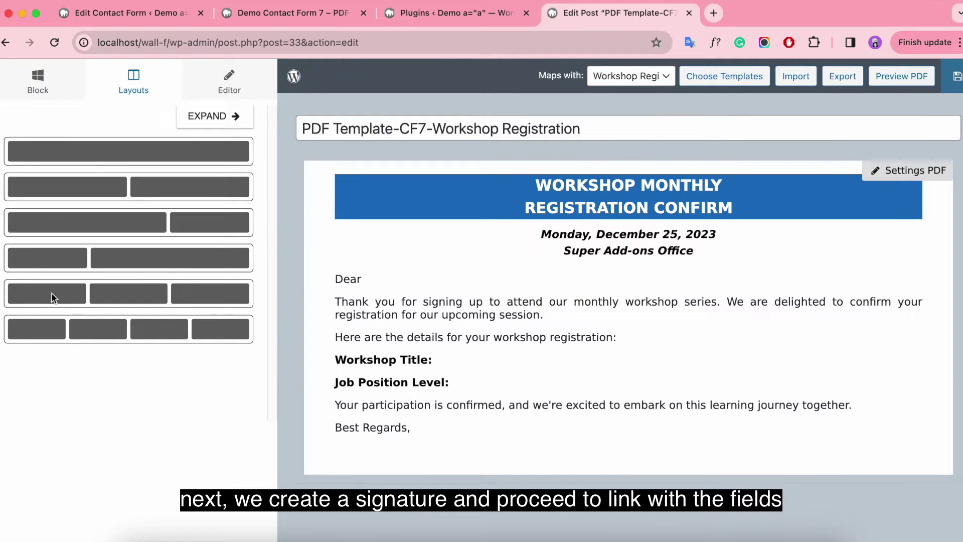
{"action": "left_click_drag", "start_coordinate": [52, 293], "coordinate": [383, 467]}
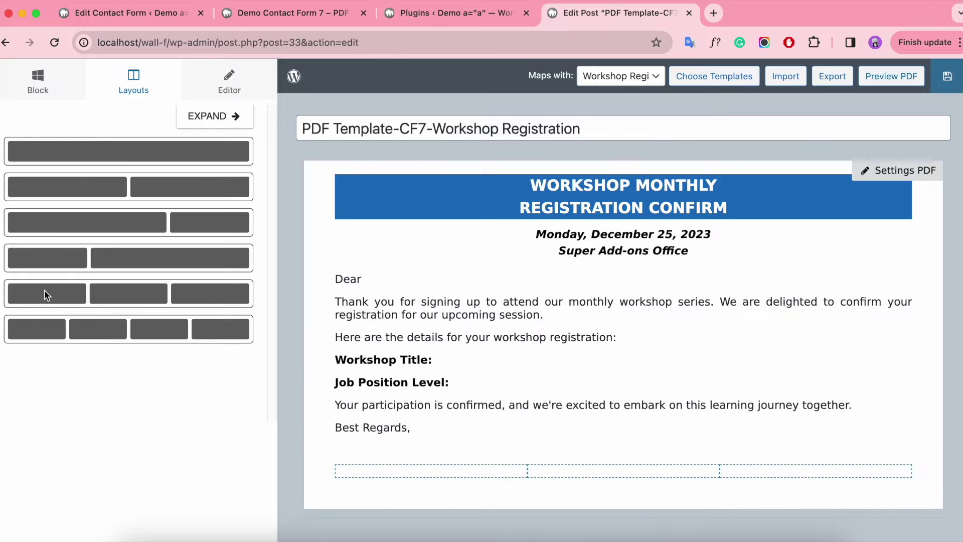
{"action": "left_click_drag", "start_coordinate": [46, 295], "coordinate": [538, 463]}
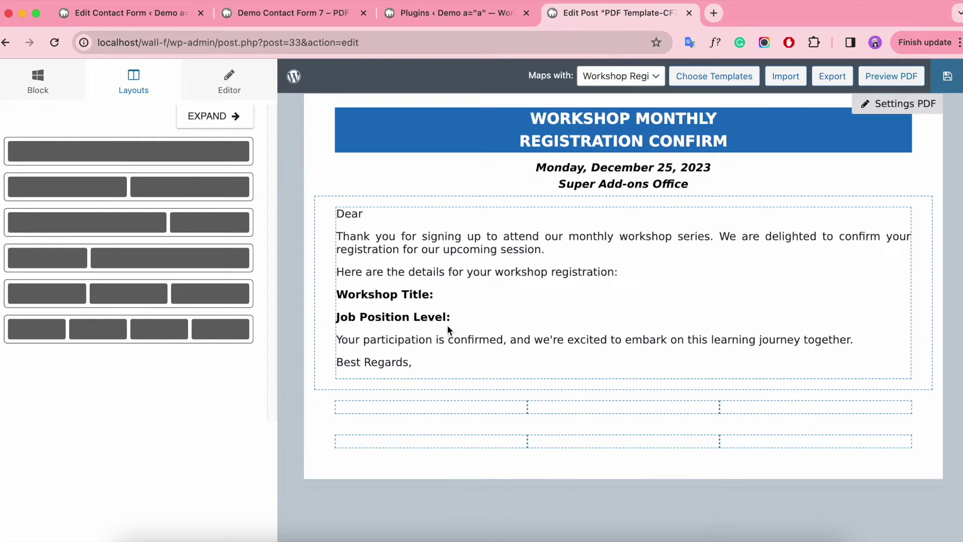
Reduce the letter block's top and bottom padding to 5.
{"action": "left_click", "coordinate": [323, 297]}
{"action": "left_click", "coordinate": [143, 411]}
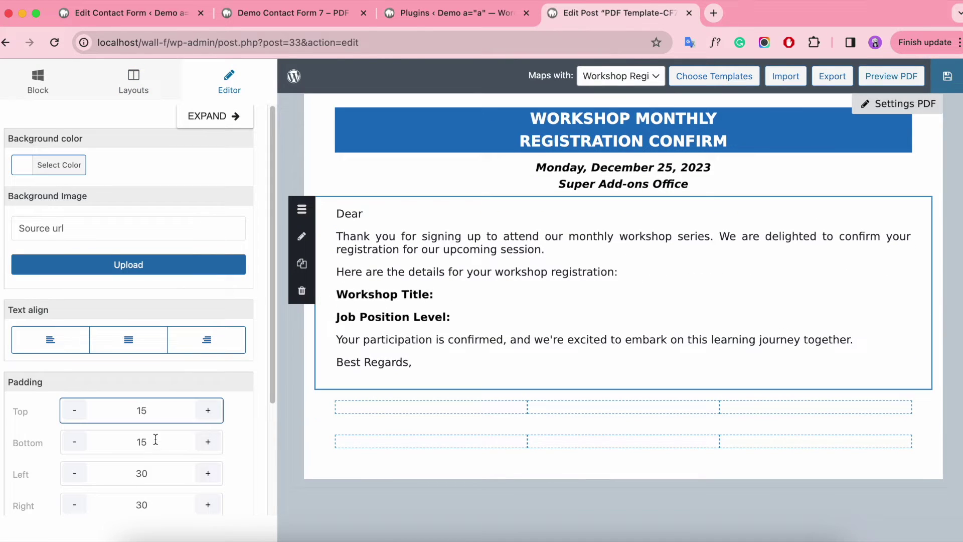
{"action": "key", "text": "BackSpace"}
{"action": "left_click", "coordinate": [142, 442]}
{"action": "key", "text": "BackSpace"}
Reduce both three-column rows' top and bottom padding to 5.
{"action": "left_click", "coordinate": [330, 406]}
{"action": "left_click", "coordinate": [141, 412]}
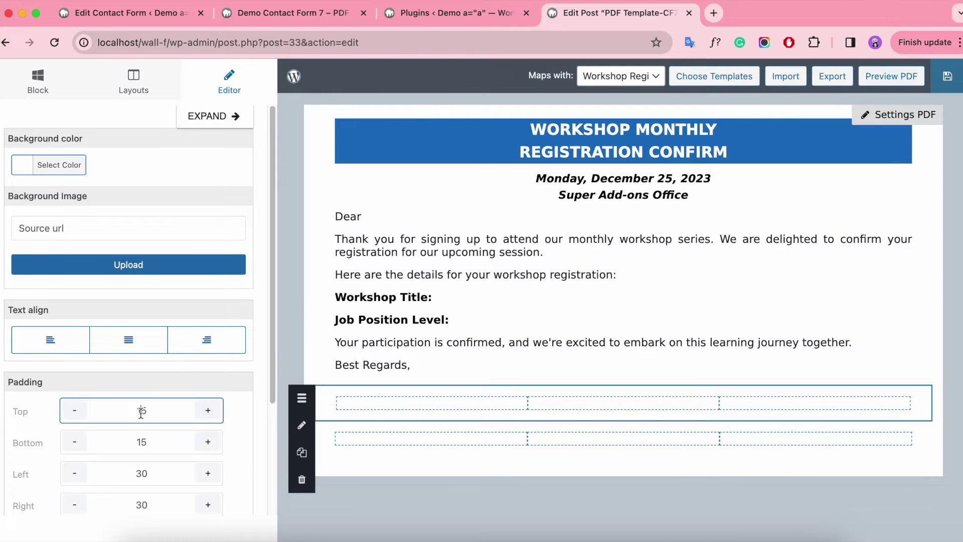
{"action": "left_click", "coordinate": [324, 437]}
{"action": "left_click", "coordinate": [141, 444]}
{"action": "key", "text": "BackSpace"}
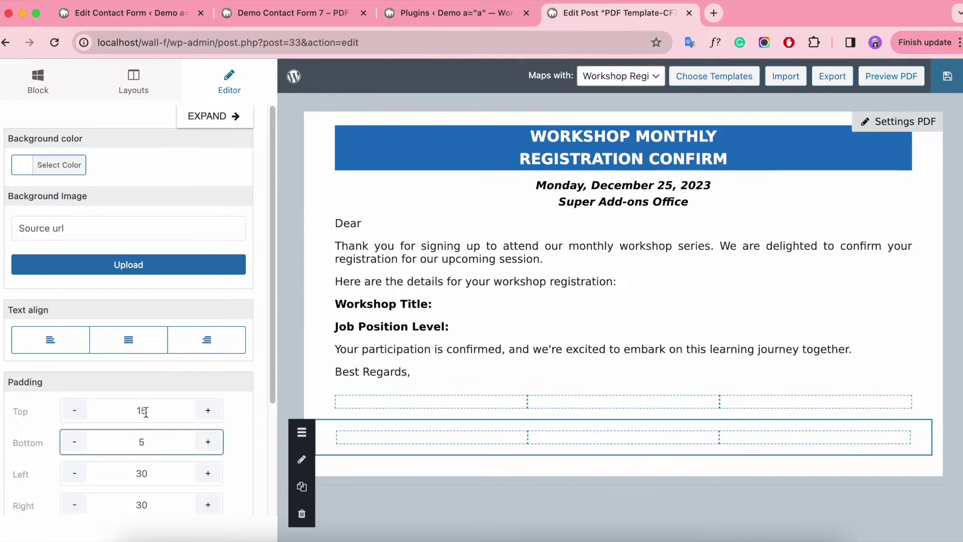
{"action": "left_click", "coordinate": [142, 411]}
{"action": "key", "text": "BackSpace"}
{"action": "left_click", "coordinate": [320, 416]}
{"action": "left_click", "coordinate": [143, 440]}
{"action": "key", "text": "BackSpace"}
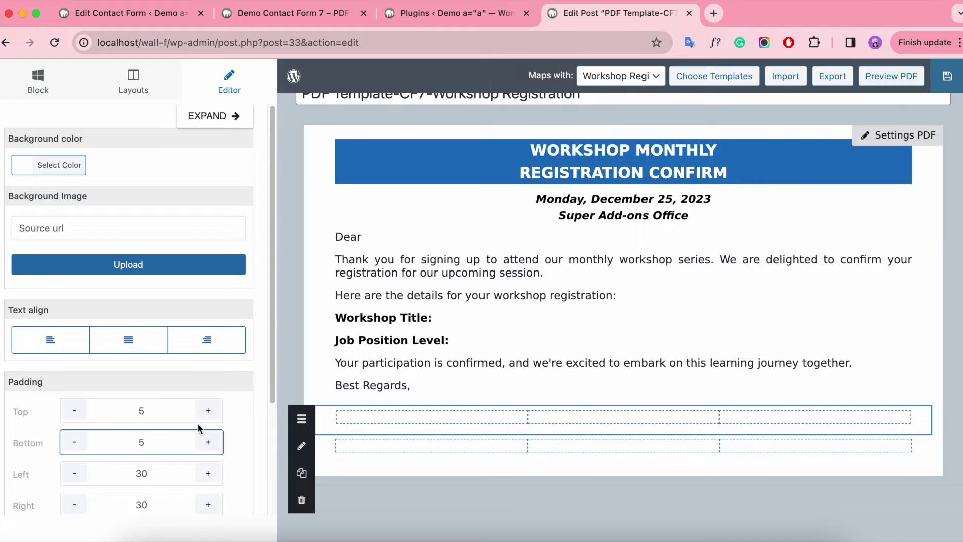
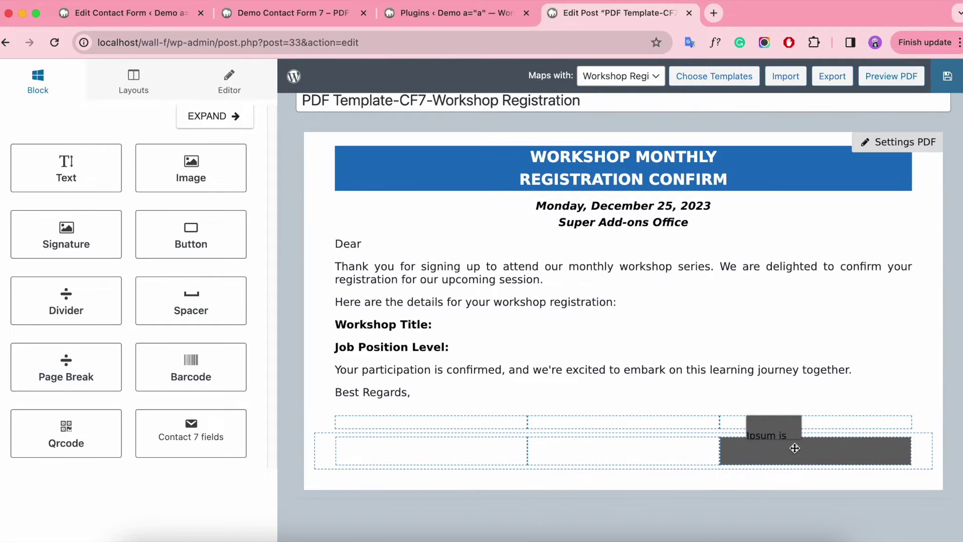
Replace the bottom-right cell's placeholder text with "Registrant's signature".
{"action": "key", "text": "ctrl+a"}
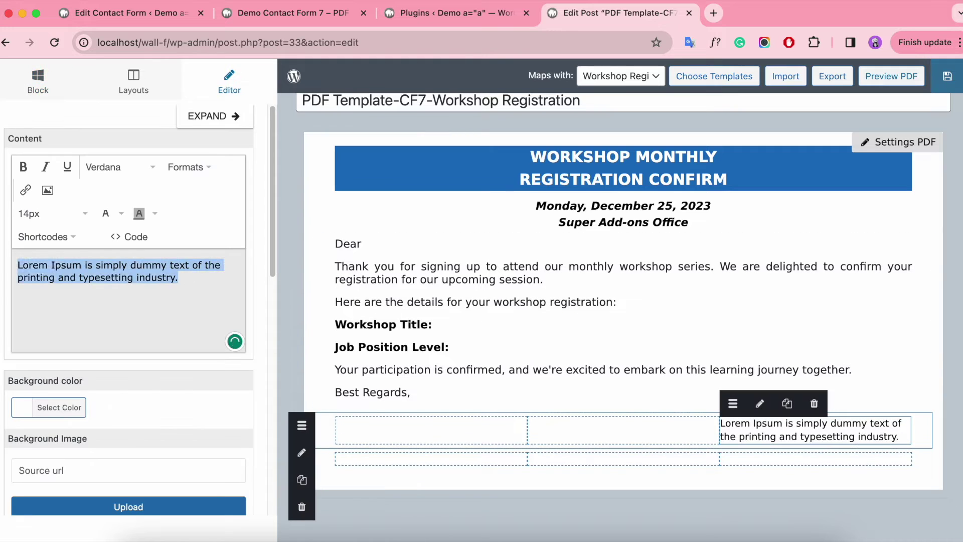
{"action": "key", "text": "BackSpace"}
{"action": "type", "text": "Registra"}
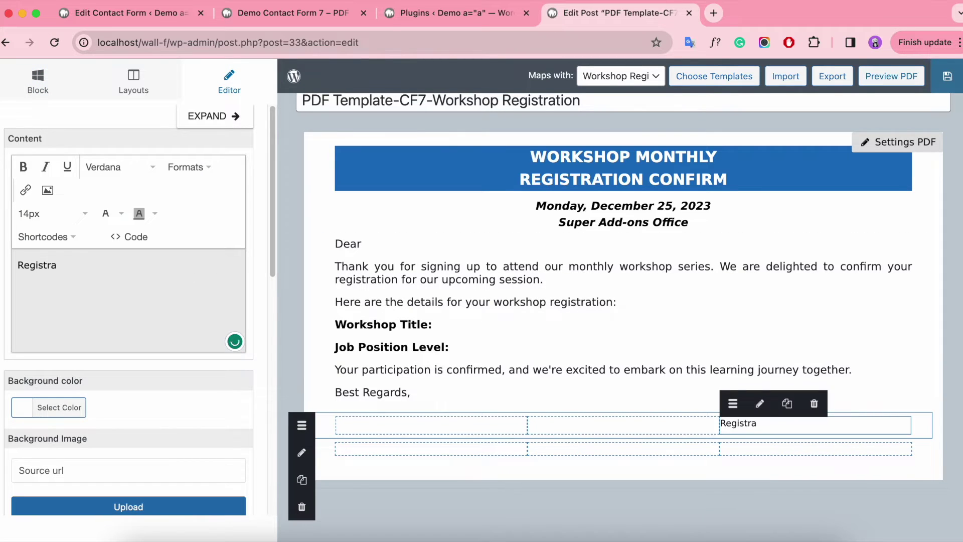
{"action": "type", "text": "nt's signature"}
Make the "Registrant's signature" label bold, 16px and centre-aligned.
{"action": "key", "text": "shift+Left"}
{"action": "key", "text": "shift+Left"}
{"action": "key", "text": "ctrl+a"}
{"action": "key", "text": "ctrl+b"}
{"action": "left_click", "coordinate": [50, 214]}
{"action": "left_click", "coordinate": [65, 327]}
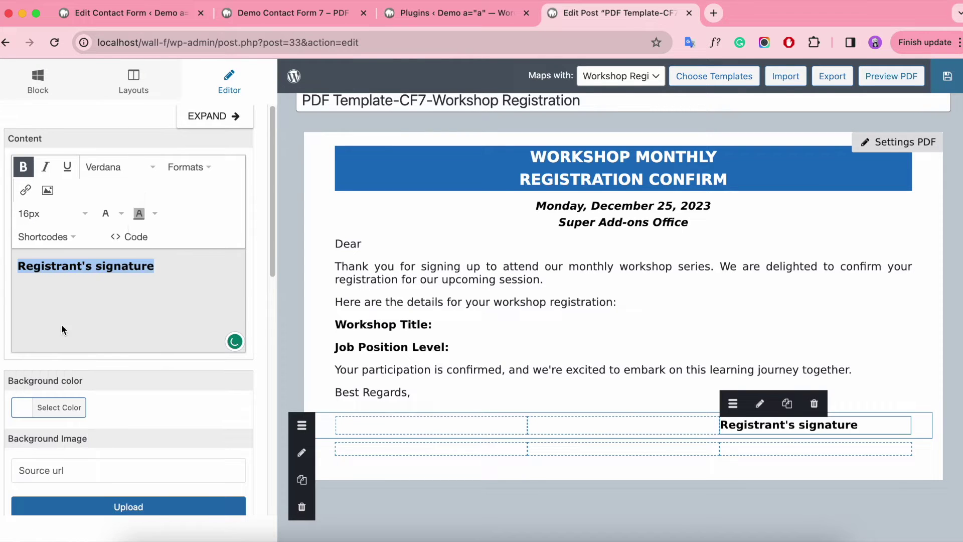
{"action": "left_click", "coordinate": [184, 166]}
{"action": "mouse_move", "coordinate": [223, 252]}
{"action": "left_click", "coordinate": [307, 271]}
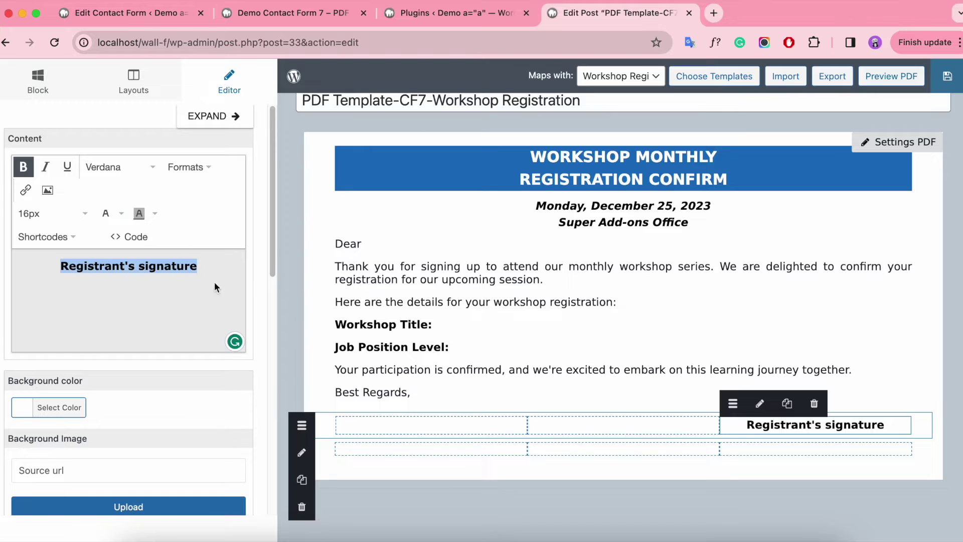
{"action": "left_click", "coordinate": [38, 83]}
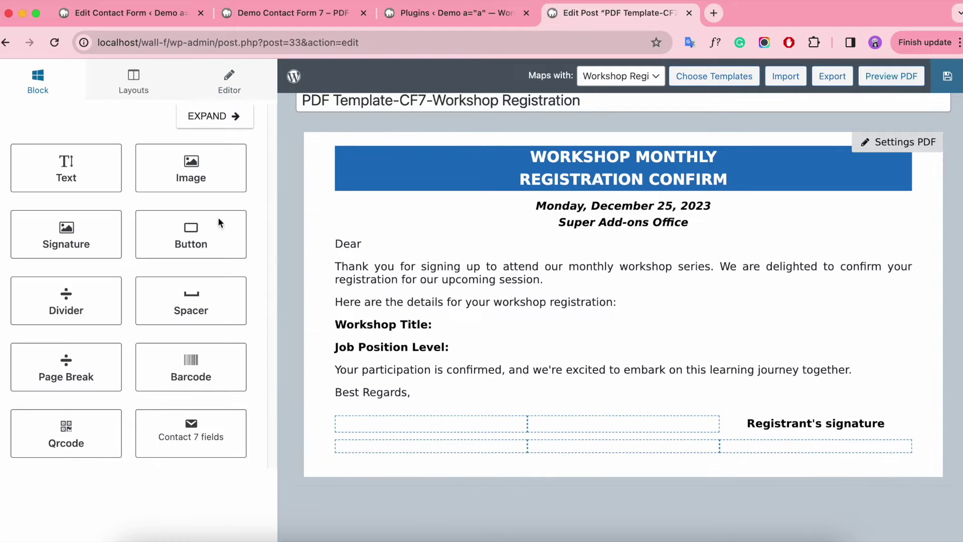
Place a centred Signature block below the label, sized 200 wide by 100 high.
{"action": "left_click_drag", "start_coordinate": [86, 233], "coordinate": [803, 454]}
{"action": "left_click", "coordinate": [777, 454]}
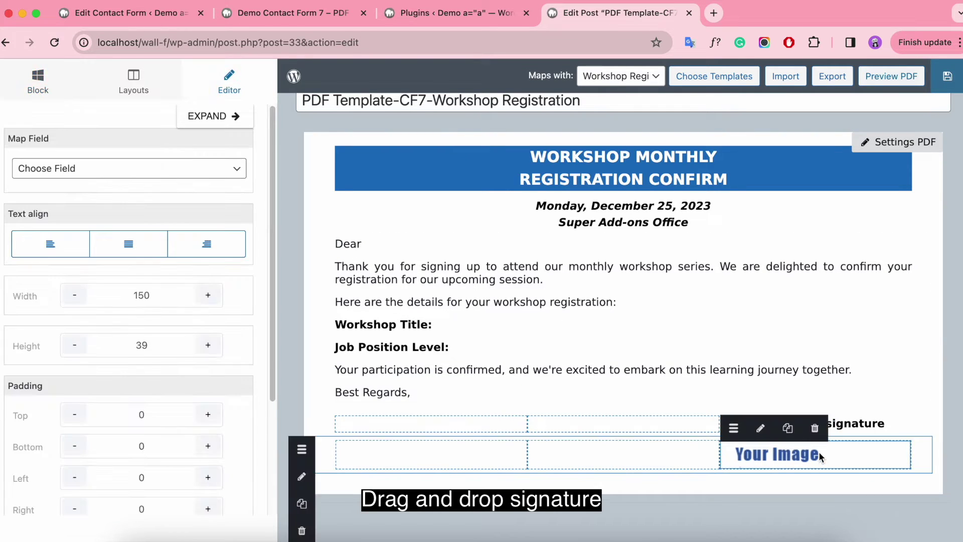
{"action": "left_click", "coordinate": [141, 251]}
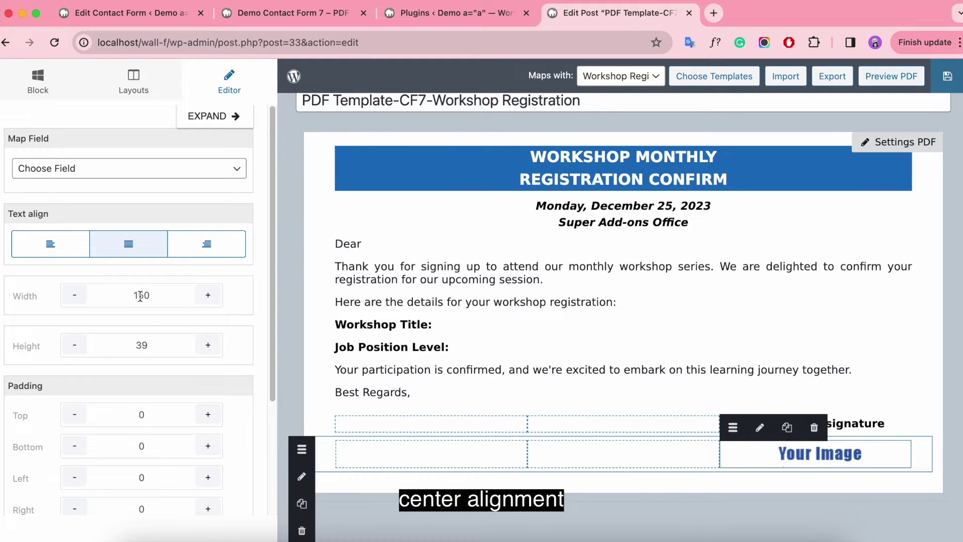
{"action": "double_click", "coordinate": [157, 297]}
{"action": "key", "text": "BackSpace"}
{"action": "type", "text": "200"}
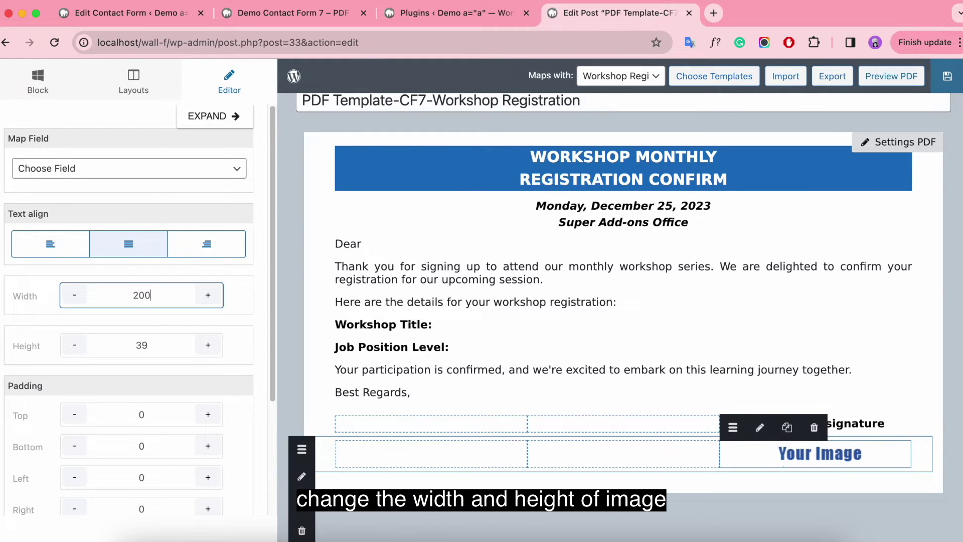
{"action": "left_click", "coordinate": [180, 345]}
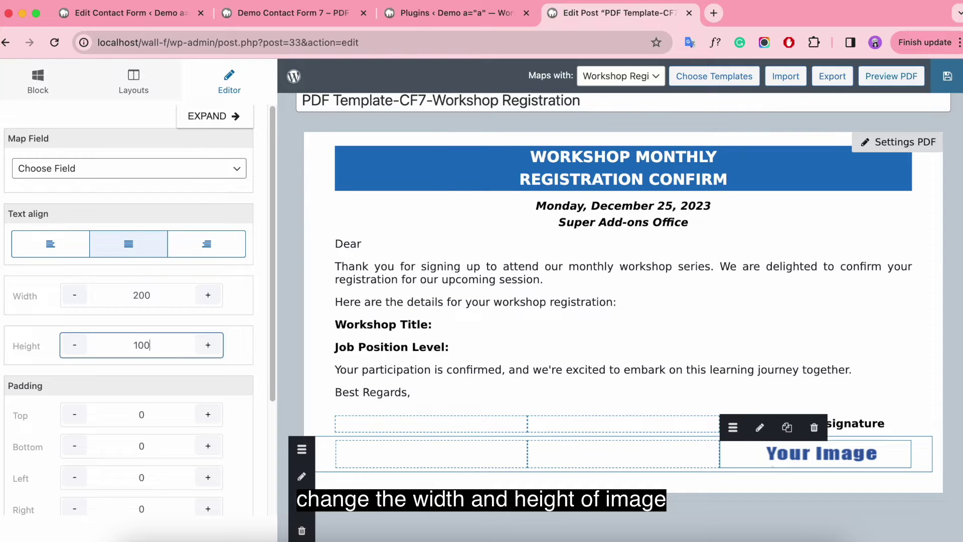
{"action": "type", "text": "100"}
{"action": "left_click", "coordinate": [178, 291]}
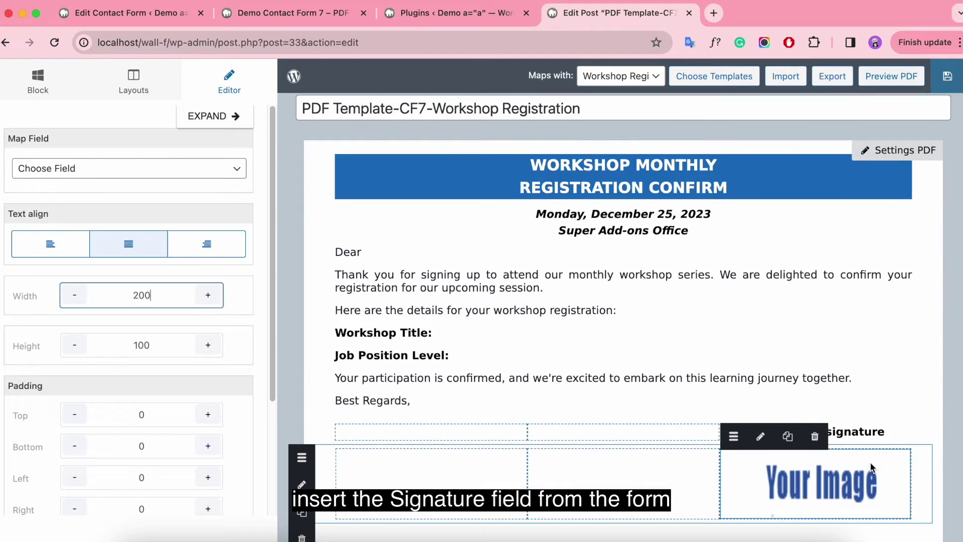
Map the signature image to the signature-917 field and correct its width to 200.
{"action": "left_click", "coordinate": [196, 168]}
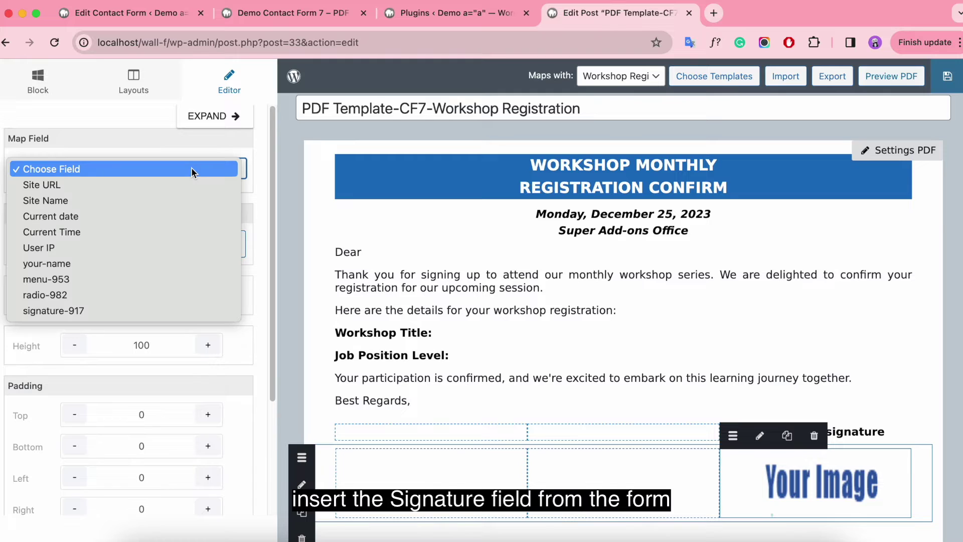
{"action": "left_click", "coordinate": [94, 311]}
{"action": "left_click", "coordinate": [131, 12]}
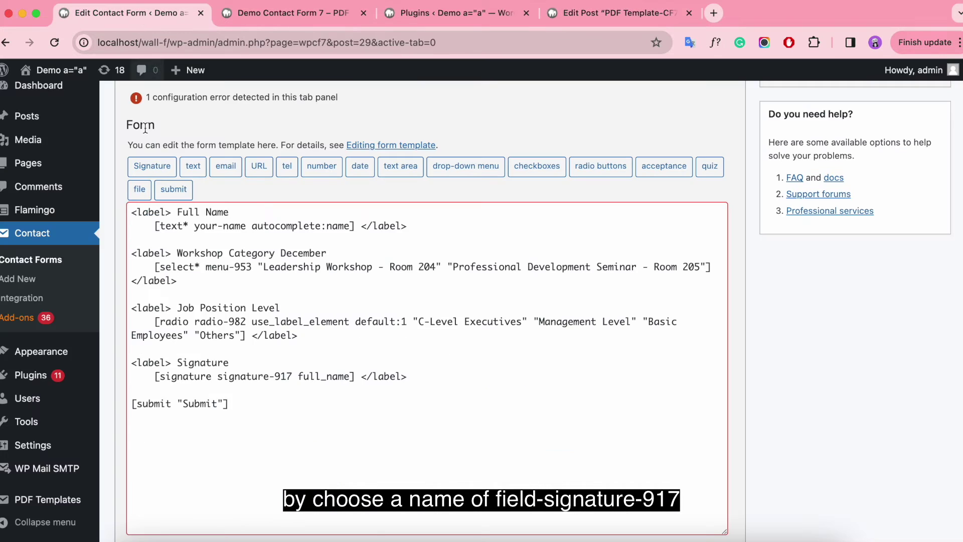
{"action": "left_click", "coordinate": [300, 13]}
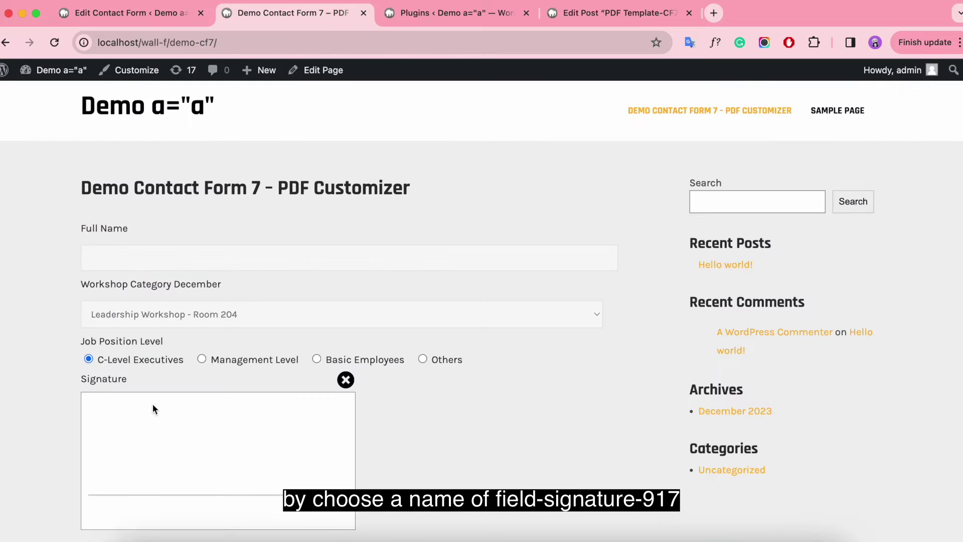
{"action": "left_click", "coordinate": [617, 13]}
{"action": "scroll", "coordinate": [670, 392], "scroll_direction": "down", "scroll_amount": 2}
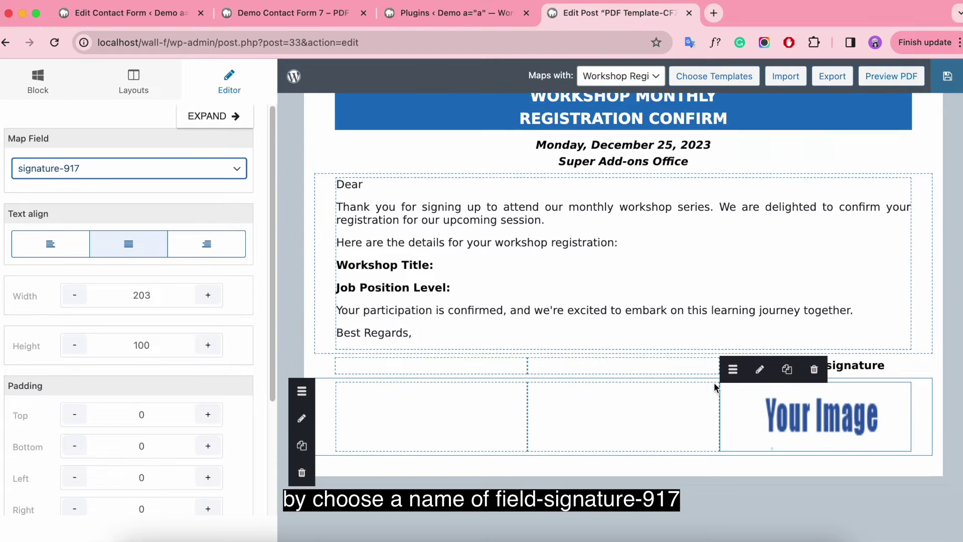
{"action": "left_click", "coordinate": [160, 296]}
{"action": "key", "text": "BackSpace"}
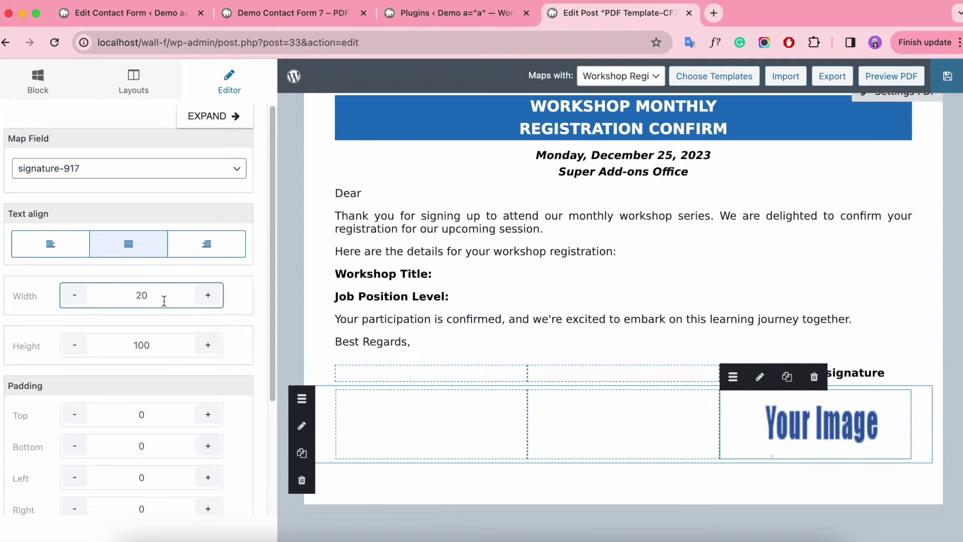
{"action": "type", "text": "0"}
{"action": "left_click", "coordinate": [168, 348]}
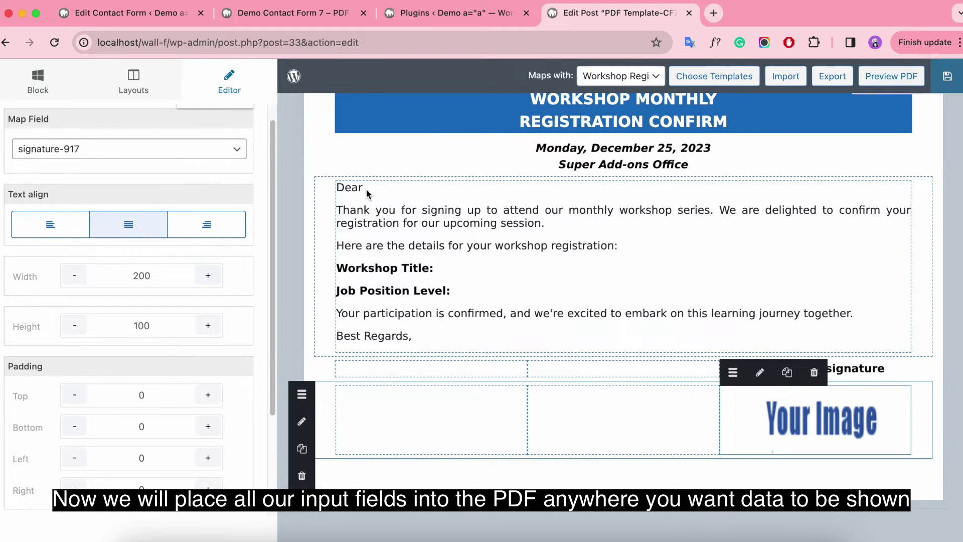
Insert the bold [your-name] field shortcode after "Dear" in the letter text.
{"action": "left_click", "coordinate": [366, 189]}
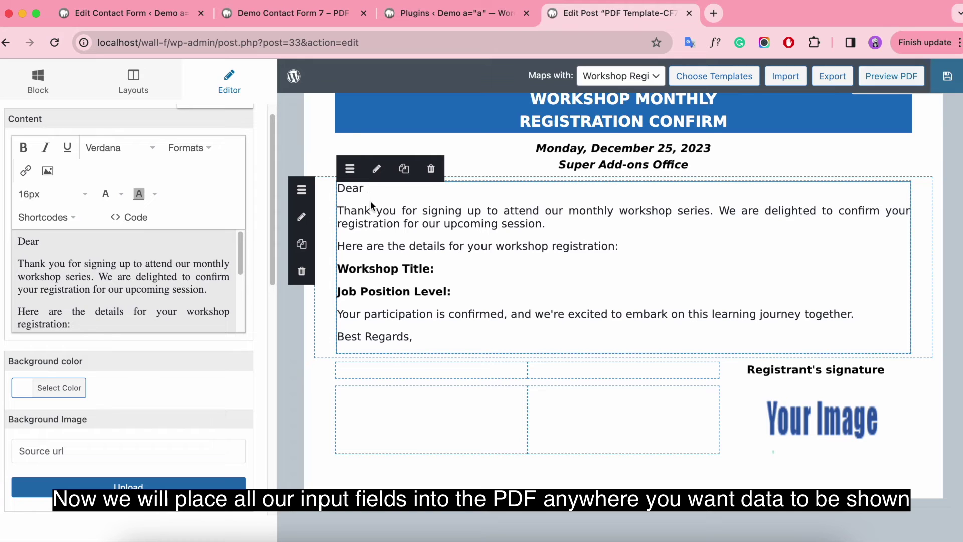
{"action": "left_click", "coordinate": [63, 239]}
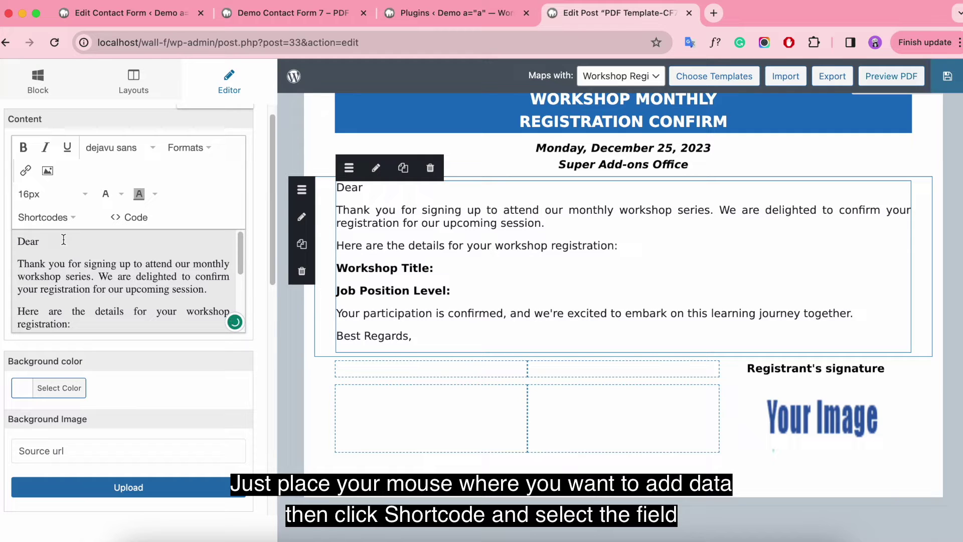
{"action": "left_click", "coordinate": [64, 219]}
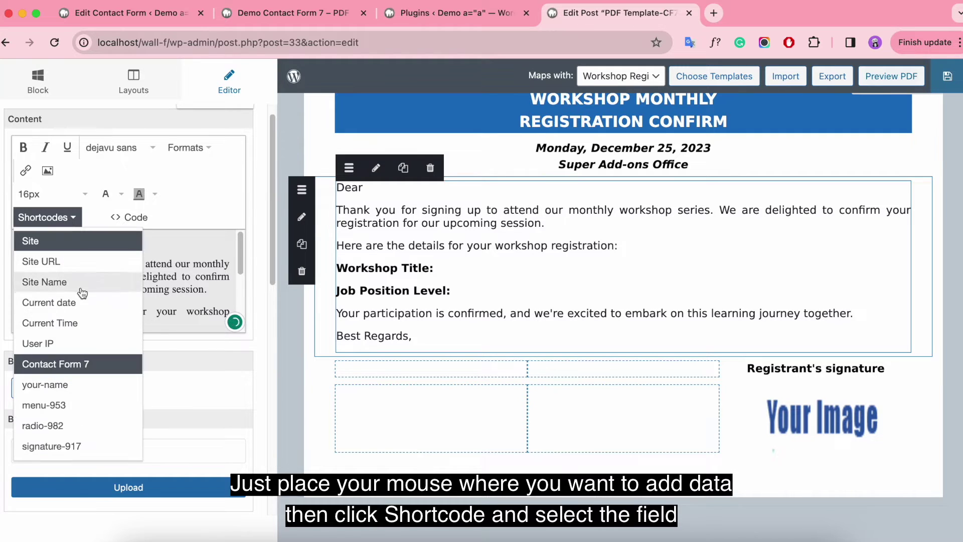
{"action": "left_click", "coordinate": [79, 385]}
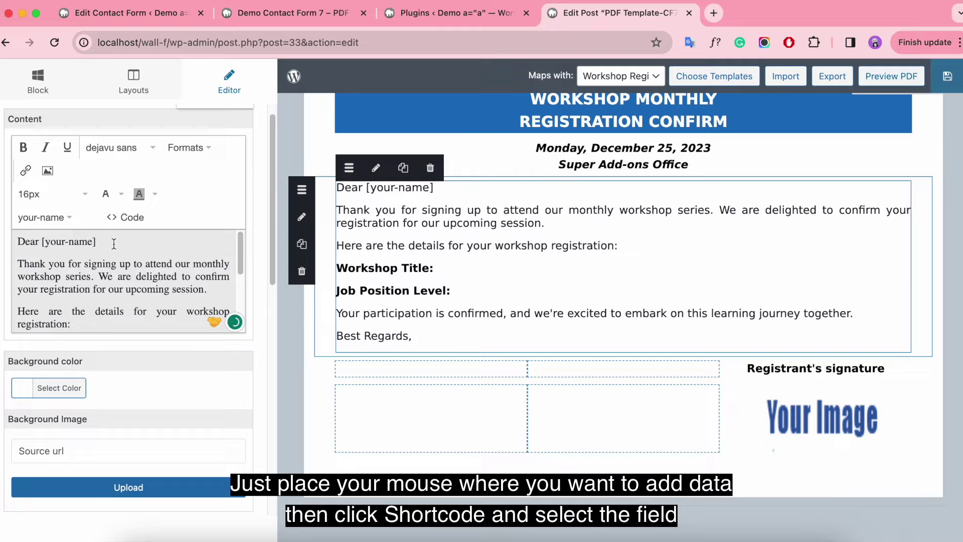
{"action": "left_click_drag", "start_coordinate": [42, 242], "coordinate": [97, 241]}
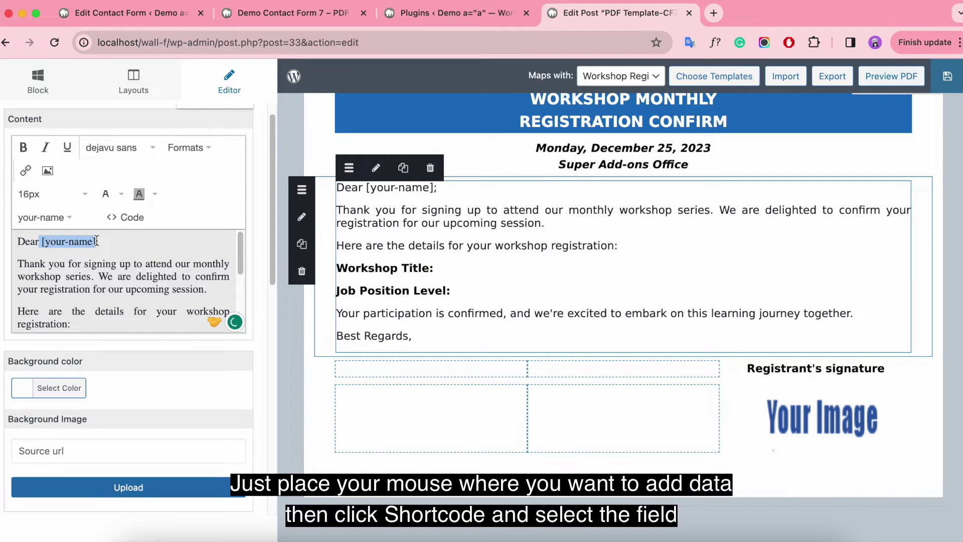
{"action": "left_click", "coordinate": [23, 147]}
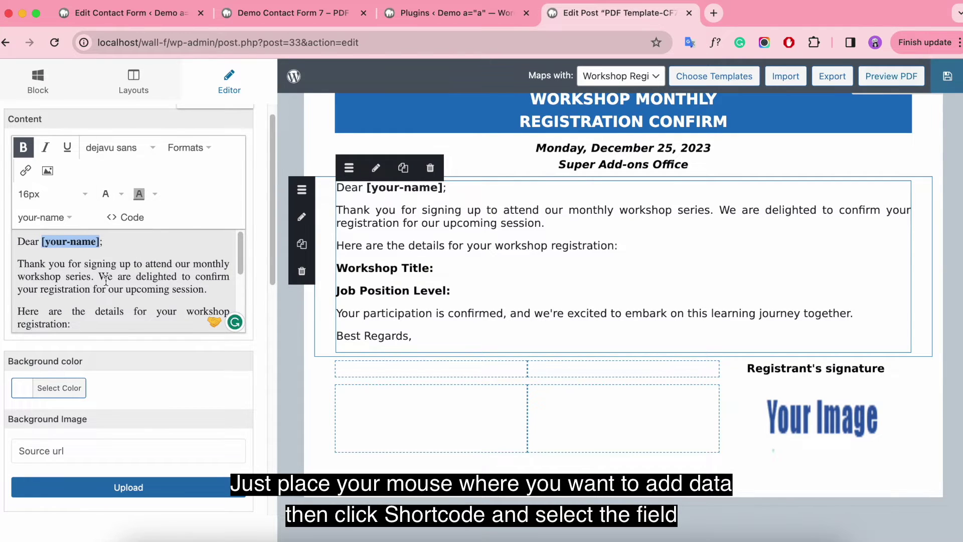
{"action": "scroll", "coordinate": [107, 260], "scroll_direction": "down", "scroll_amount": 3}
Insert the [menu-953] field after "Workshop Title:" in plain, non-bold text.
{"action": "left_click", "coordinate": [55, 217]}
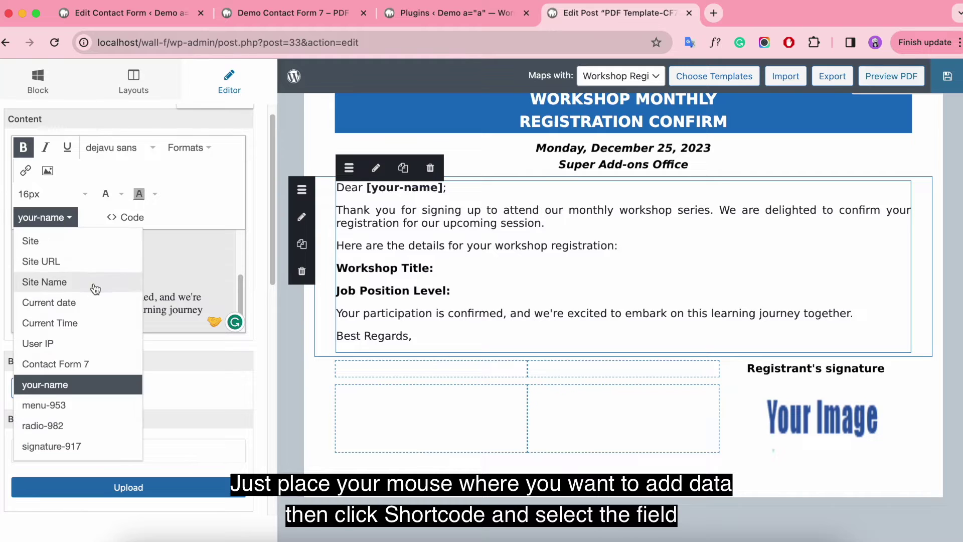
{"action": "left_click", "coordinate": [156, 263]}
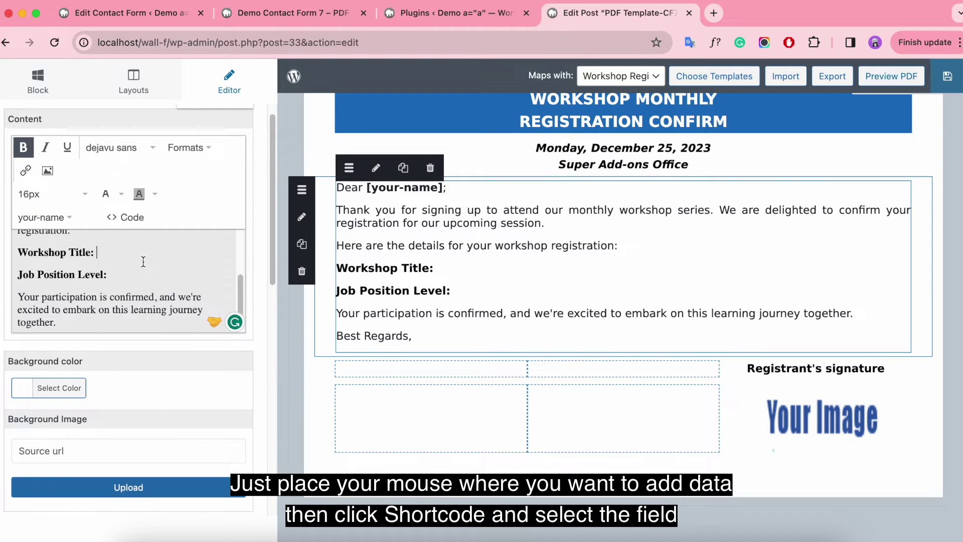
{"action": "left_click", "coordinate": [150, 11]}
{"action": "left_click_drag", "start_coordinate": [199, 255], "coordinate": [252, 267]}
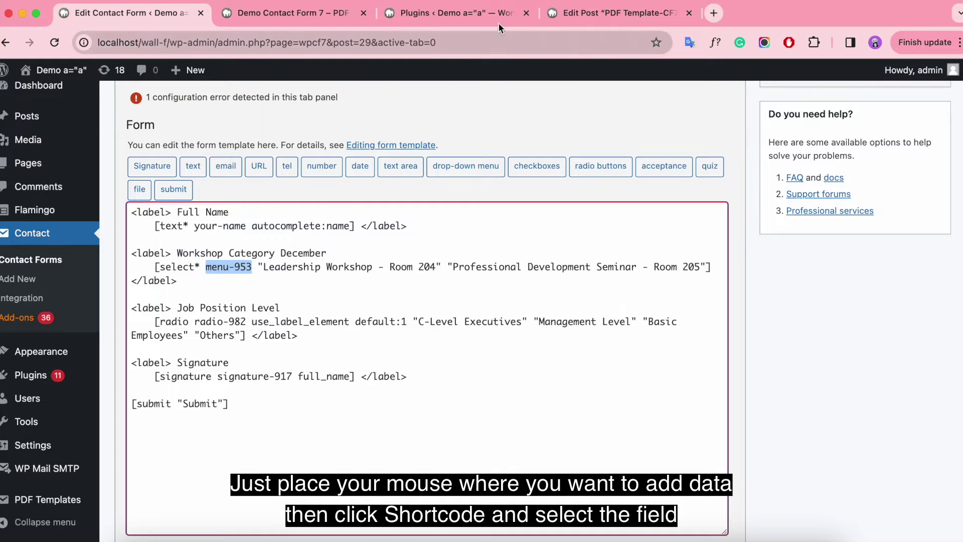
{"action": "left_click", "coordinate": [617, 13]}
{"action": "left_click", "coordinate": [69, 218]}
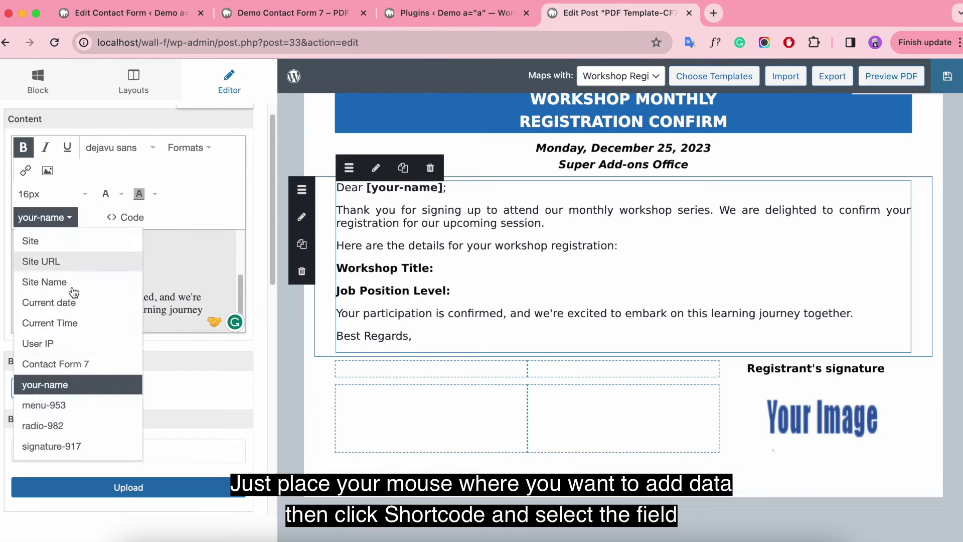
{"action": "left_click", "coordinate": [71, 407]}
{"action": "left_click_drag", "start_coordinate": [96, 253], "coordinate": [156, 249]}
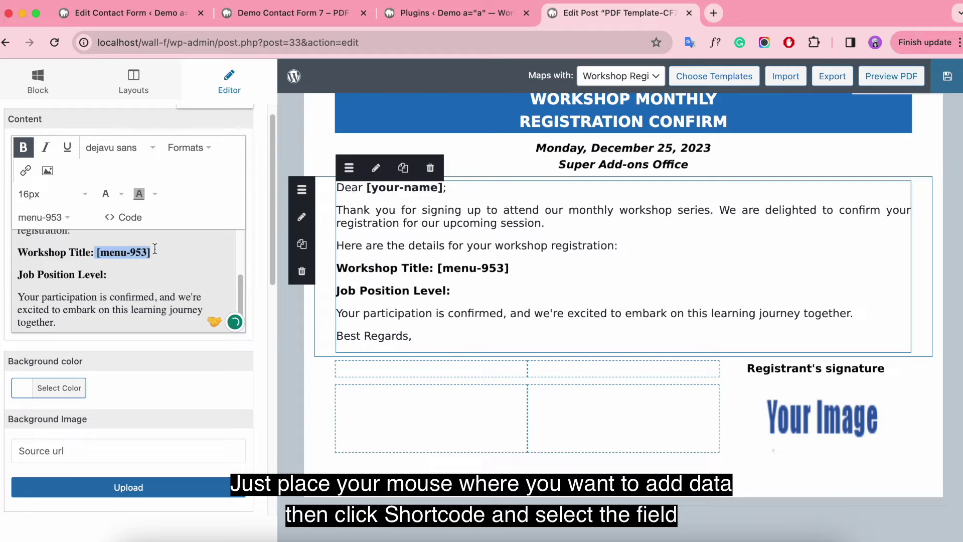
{"action": "left_click", "coordinate": [23, 147]}
Insert the [radio-982] field after "Job Position Level:" in plain, non-bold text.
{"action": "left_click", "coordinate": [116, 276]}
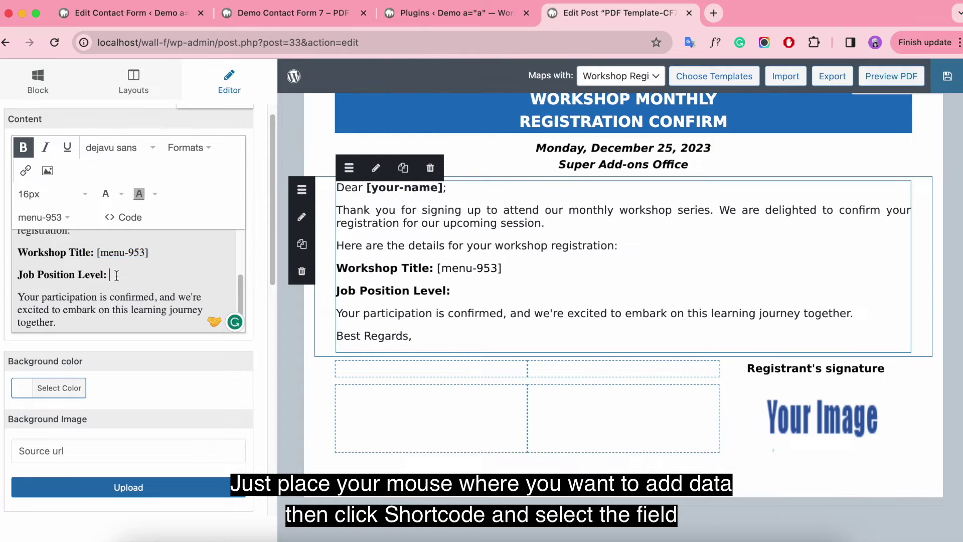
{"action": "left_click", "coordinate": [165, 13]}
{"action": "left_click_drag", "start_coordinate": [171, 308], "coordinate": [289, 308]}
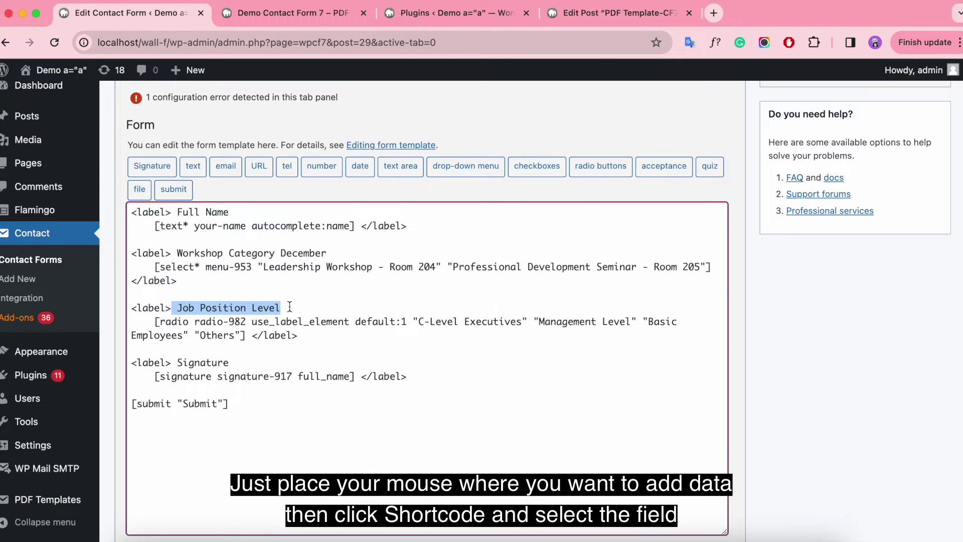
{"action": "left_click_drag", "start_coordinate": [195, 322], "coordinate": [247, 321]}
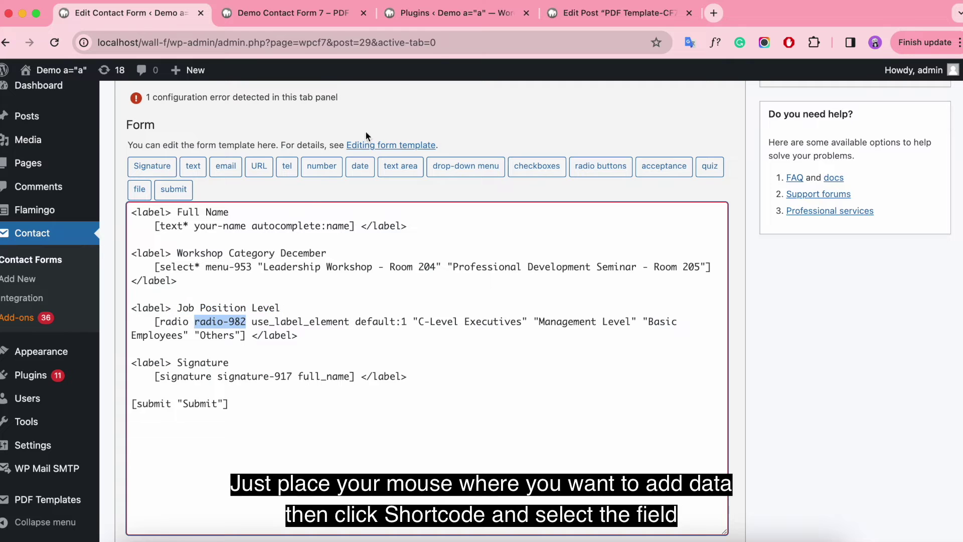
{"action": "left_click", "coordinate": [597, 11]}
{"action": "left_click", "coordinate": [58, 224]}
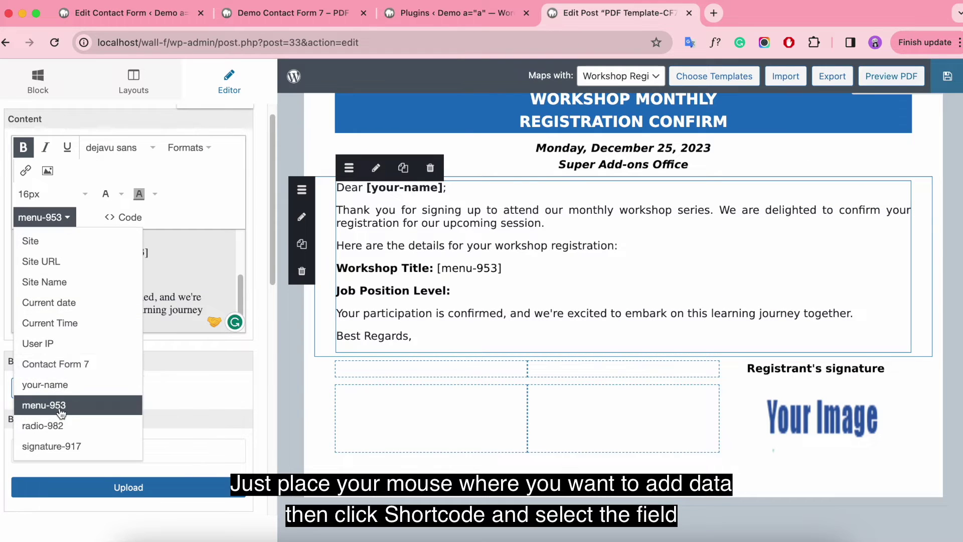
{"action": "left_click", "coordinate": [47, 426]}
{"action": "left_click_drag", "start_coordinate": [110, 275], "coordinate": [162, 275]}
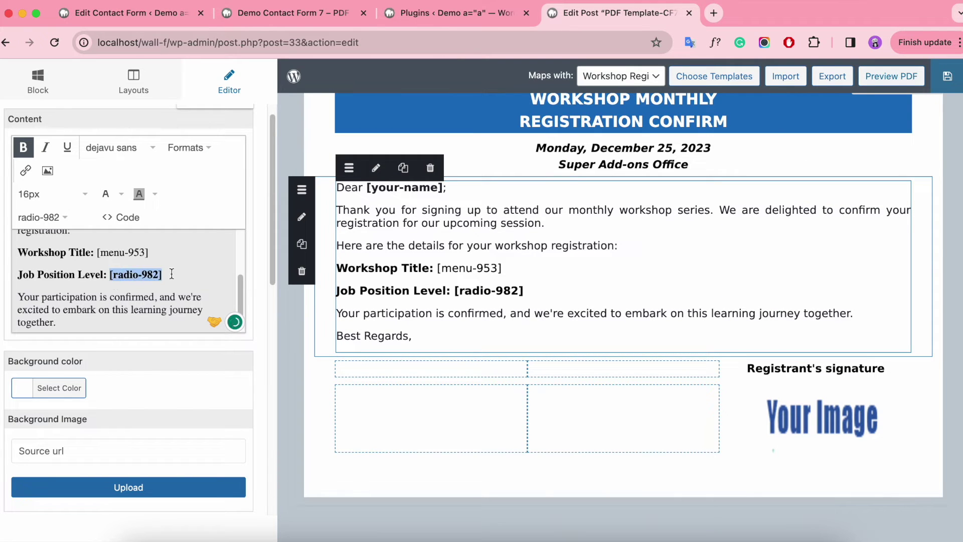
{"action": "left_click", "coordinate": [23, 148]}
{"action": "left_click", "coordinate": [71, 323]}
{"action": "scroll", "coordinate": [127, 311], "scroll_direction": "down", "scroll_amount": 1}
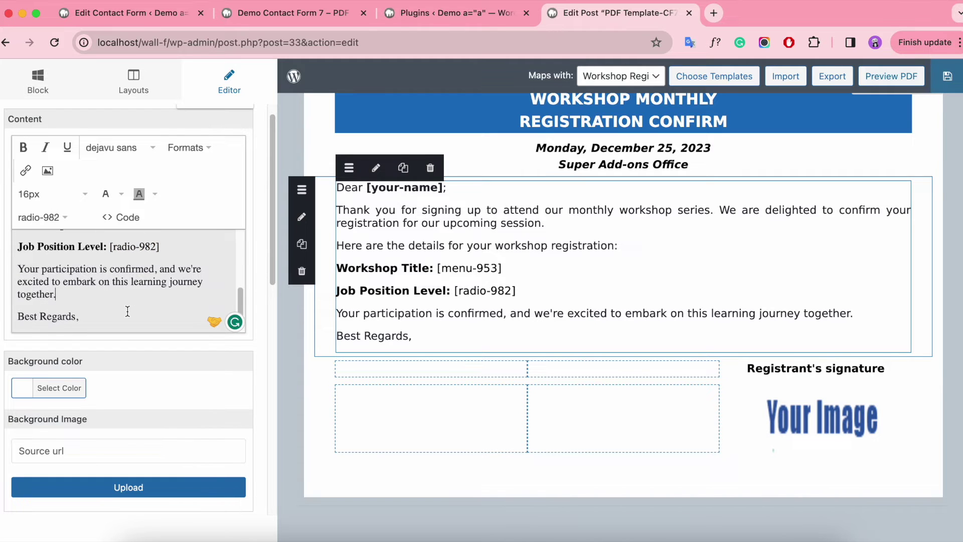
{"action": "scroll", "coordinate": [548, 271], "scroll_direction": "down", "scroll_amount": 1}
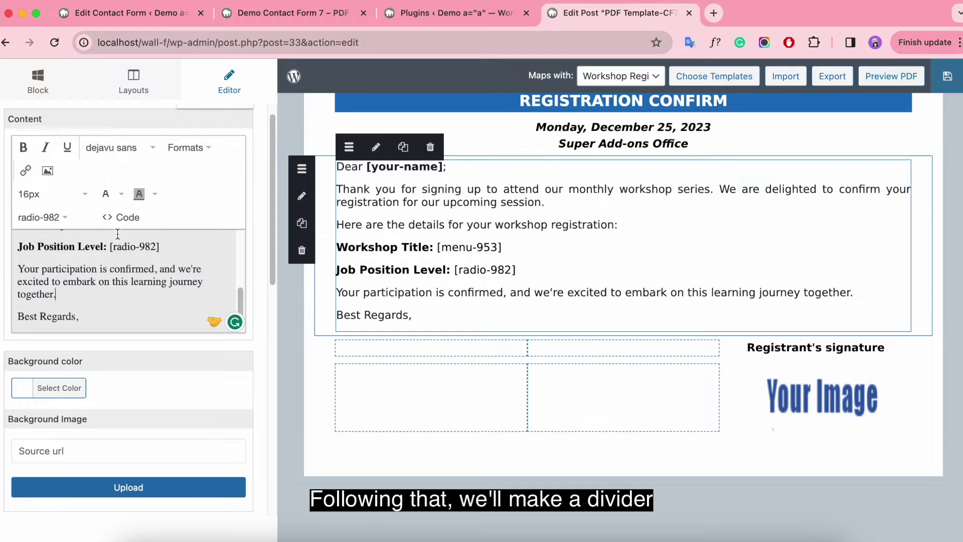
Add a full-width row below the signature area and adjust its top and bottom padding.
{"action": "left_click", "coordinate": [124, 82]}
{"action": "mouse_move", "coordinate": [79, 146]}
{"action": "left_mouse_down"}
{"action": "mouse_move", "coordinate": [520, 417]}
{"action": "mouse_move", "coordinate": [389, 456]}
{"action": "mouse_move", "coordinate": [417, 438]}
{"action": "left_mouse_up"}
{"action": "left_click", "coordinate": [384, 441]}
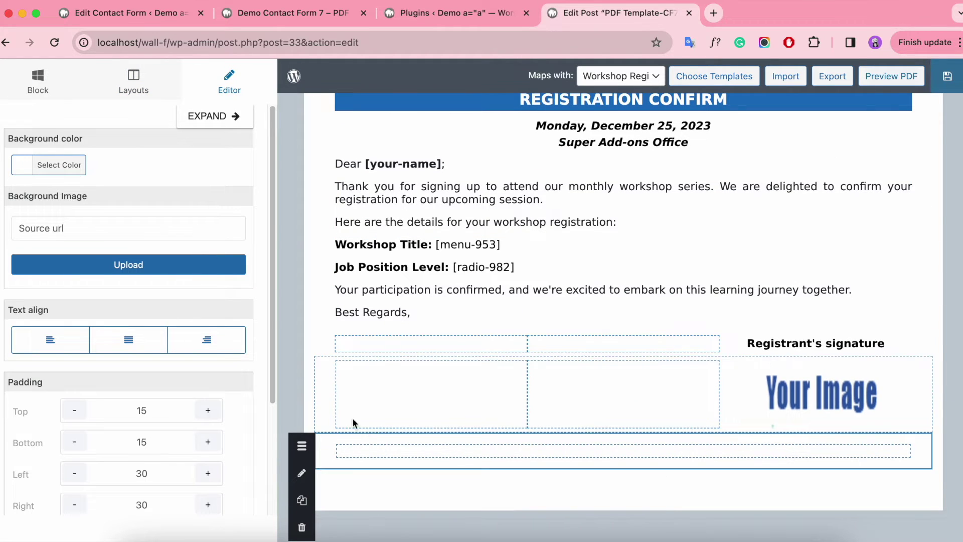
{"action": "left_click", "coordinate": [145, 412]}
{"action": "left_click", "coordinate": [141, 442]}
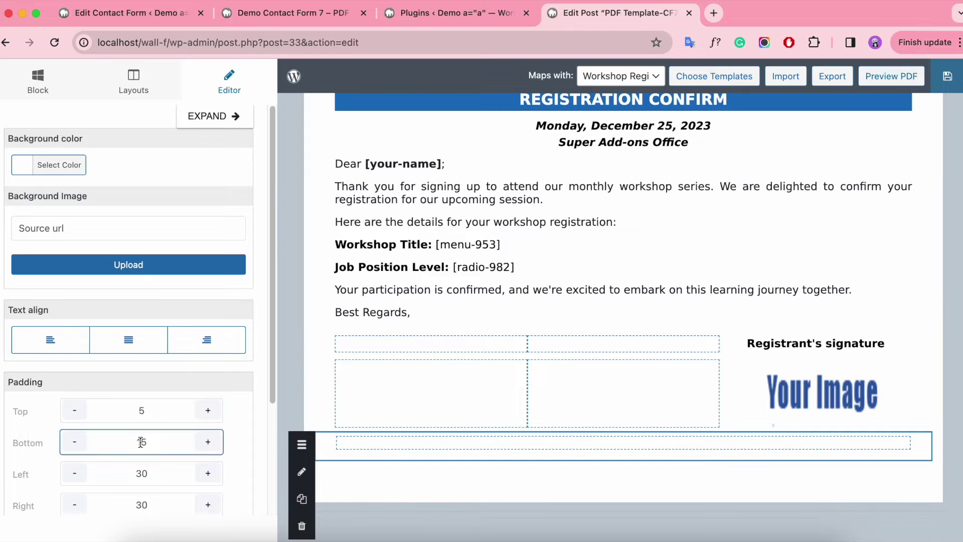
Add a Divider with height 2, colour #666666, and 230 left and right padding.
{"action": "left_click", "coordinate": [38, 80]}
{"action": "left_click_drag", "start_coordinate": [66, 299], "coordinate": [597, 454]}
{"action": "left_click", "coordinate": [209, 320]}
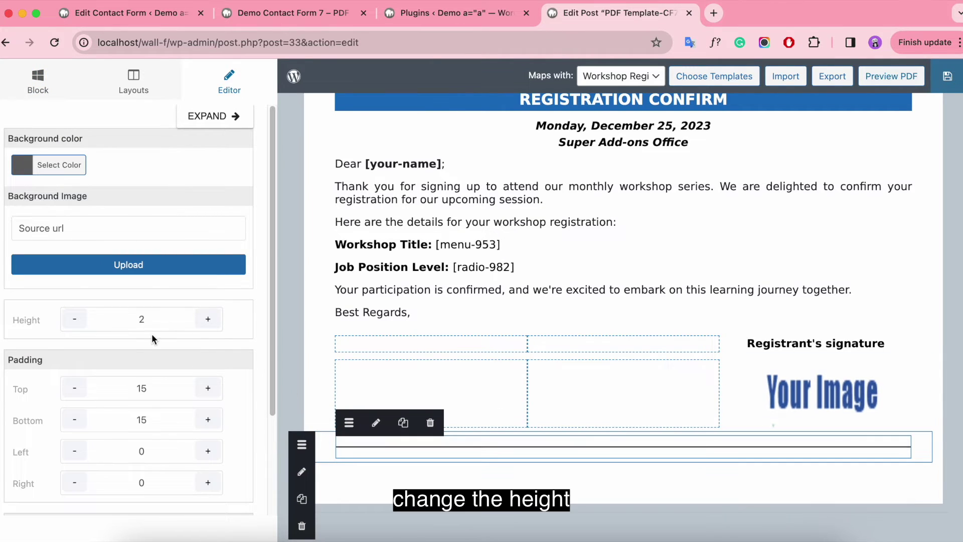
{"action": "left_click", "coordinate": [23, 167]}
{"action": "left_click", "coordinate": [179, 245]}
{"action": "scroll", "coordinate": [186, 374], "scroll_direction": "down", "scroll_amount": 5}
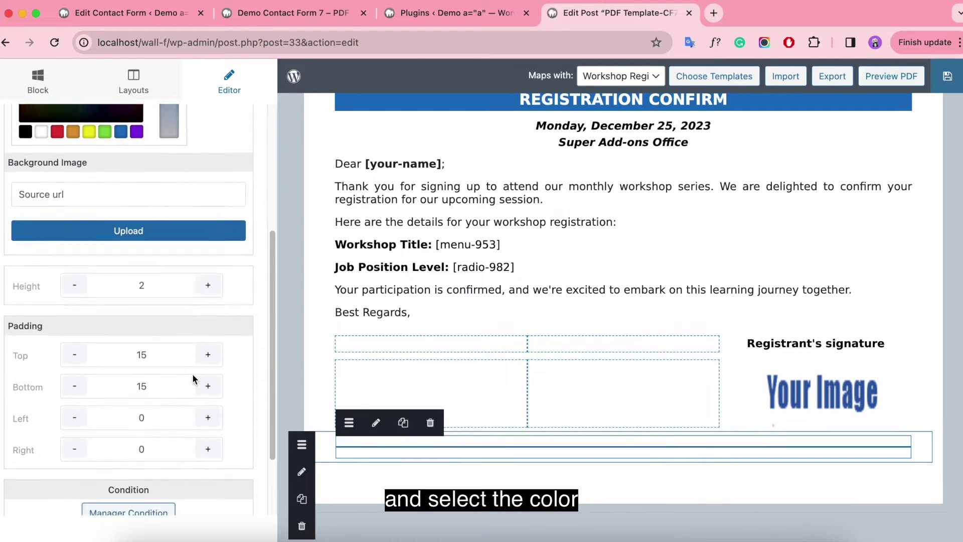
{"action": "scroll", "coordinate": [192, 374], "scroll_direction": "down", "scroll_amount": 2}
{"action": "left_click", "coordinate": [152, 325]}
{"action": "type", "text": "230"}
{"action": "left_click", "coordinate": [150, 354]}
{"action": "type", "text": "30"}
{"action": "left_click", "coordinate": [164, 326]}
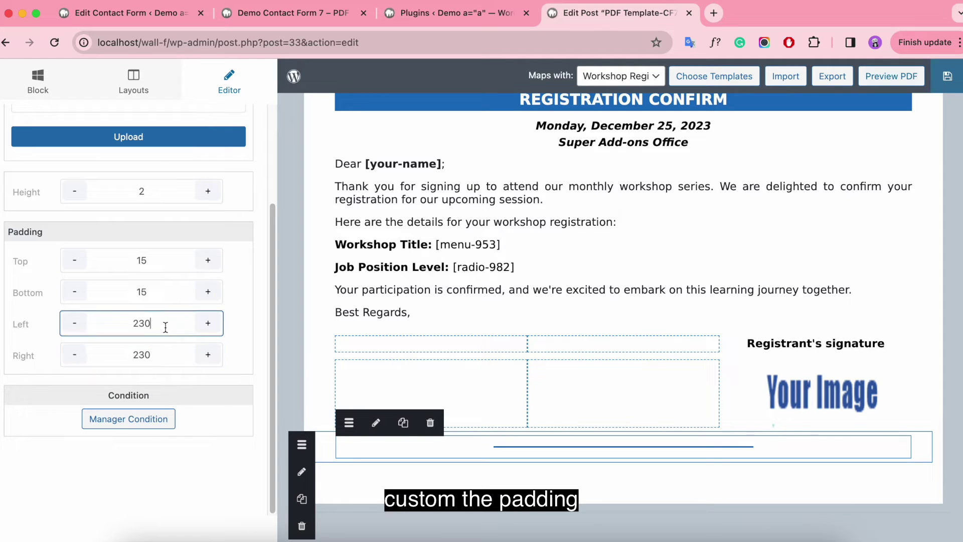
Add a single-column row with a Text block below the divider.
{"action": "left_click", "coordinate": [134, 83]}
{"action": "left_click_drag", "start_coordinate": [89, 148], "coordinate": [344, 467]}
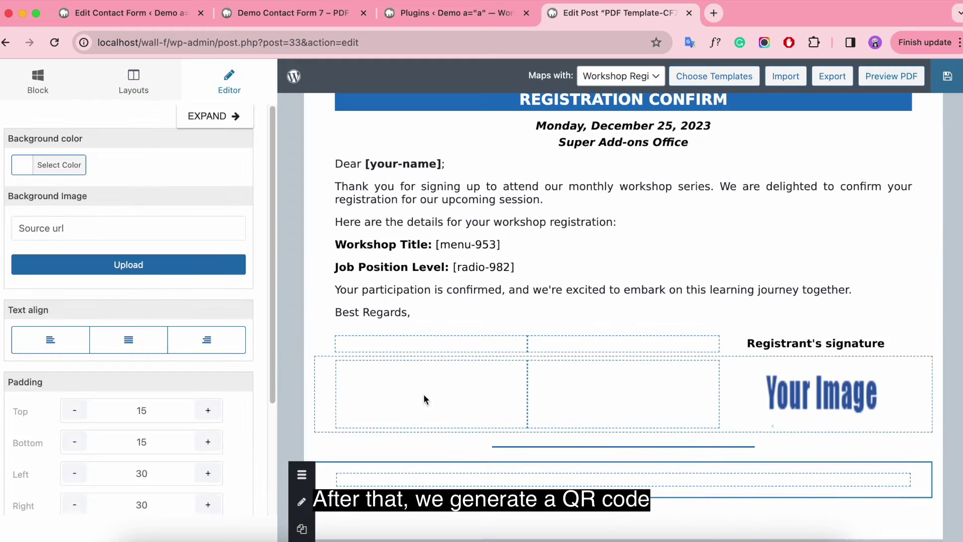
{"action": "left_click", "coordinate": [37, 83]}
{"action": "left_click_drag", "start_coordinate": [55, 170], "coordinate": [316, 468]}
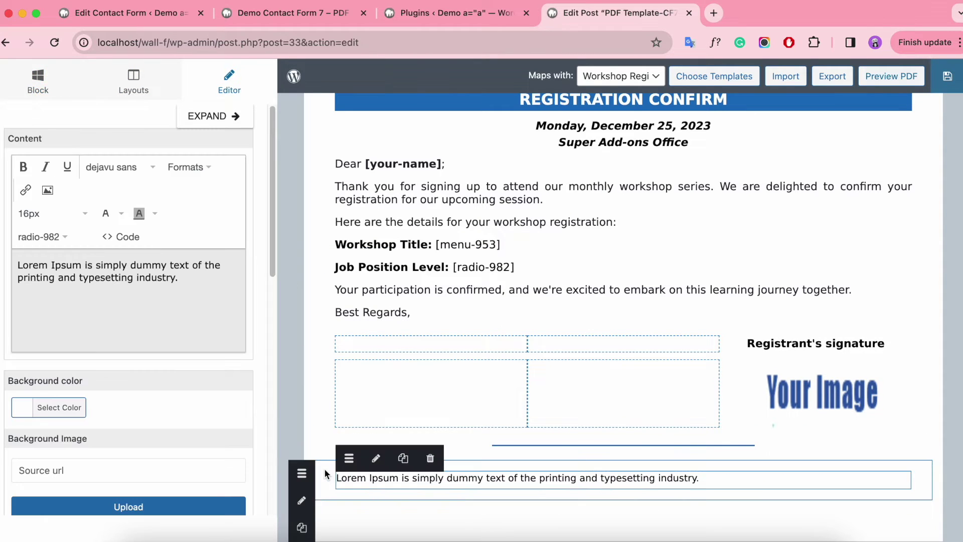
{"action": "scroll", "coordinate": [151, 419], "scroll_direction": "down", "scroll_amount": 5}
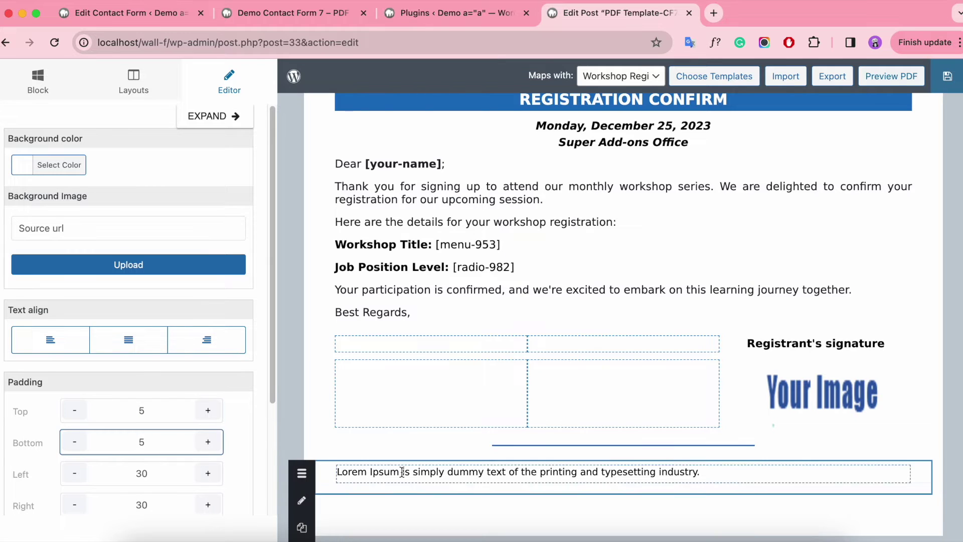
Replace the Lorem Ipsum placeholder with "Please scan the QR Code below to review the content of previous workshops".
{"action": "left_click", "coordinate": [386, 476]}
{"action": "left_click_drag", "start_coordinate": [223, 295], "coordinate": [15, 262]}
{"action": "key", "text": "BackSpace"}
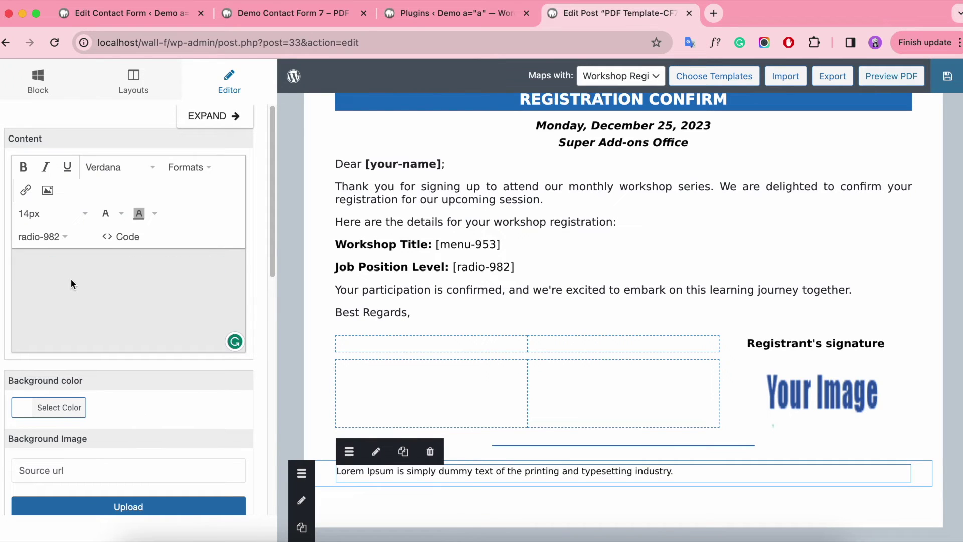
{"action": "type", "text": "Please scan the Q"}
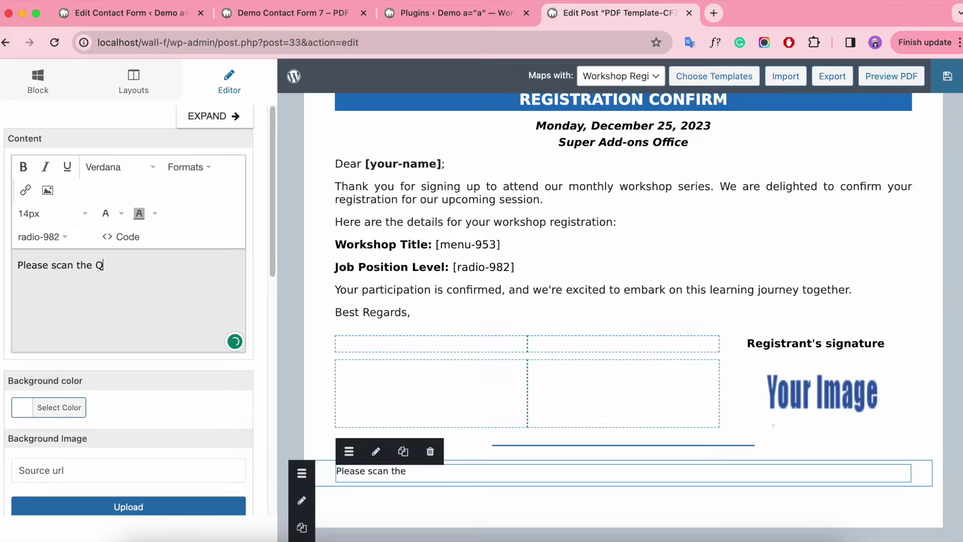
{"action": "type", "text": "R Code below to review"}
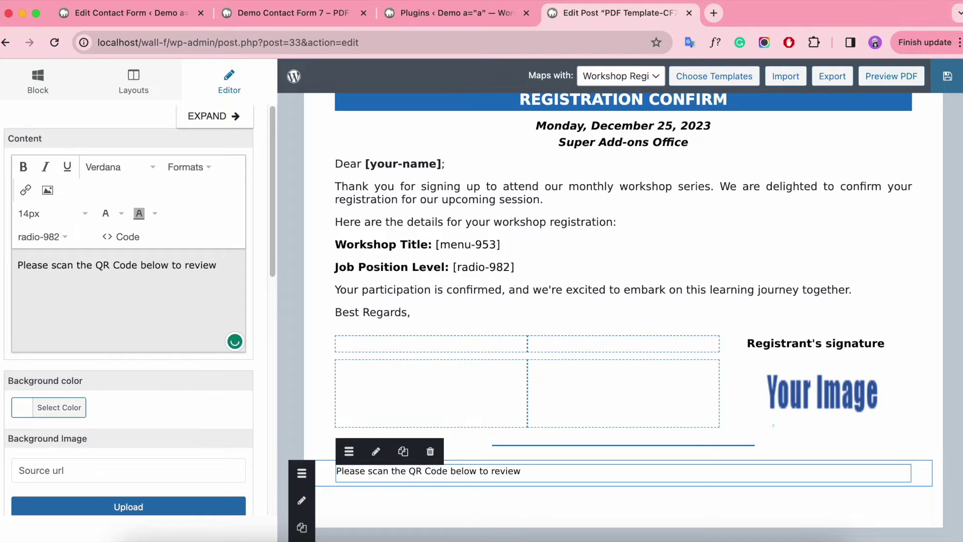
{"action": "type", "text": " the content of previous workshops."}
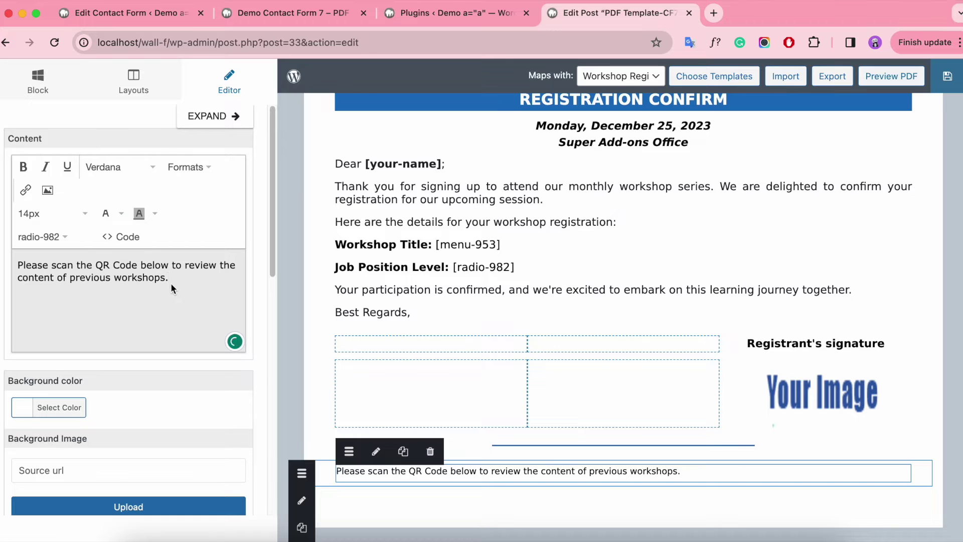
{"action": "left_click_drag", "start_coordinate": [224, 281], "coordinate": [9, 261]}
Enlarge the scan sentence to 16px and add a three-column row below it.
{"action": "left_click", "coordinate": [36, 210]}
{"action": "left_click", "coordinate": [47, 329]}
{"action": "left_click", "coordinate": [151, 95]}
{"action": "left_click_drag", "start_coordinate": [73, 293], "coordinate": [419, 495]}
{"action": "left_click", "coordinate": [327, 498]}
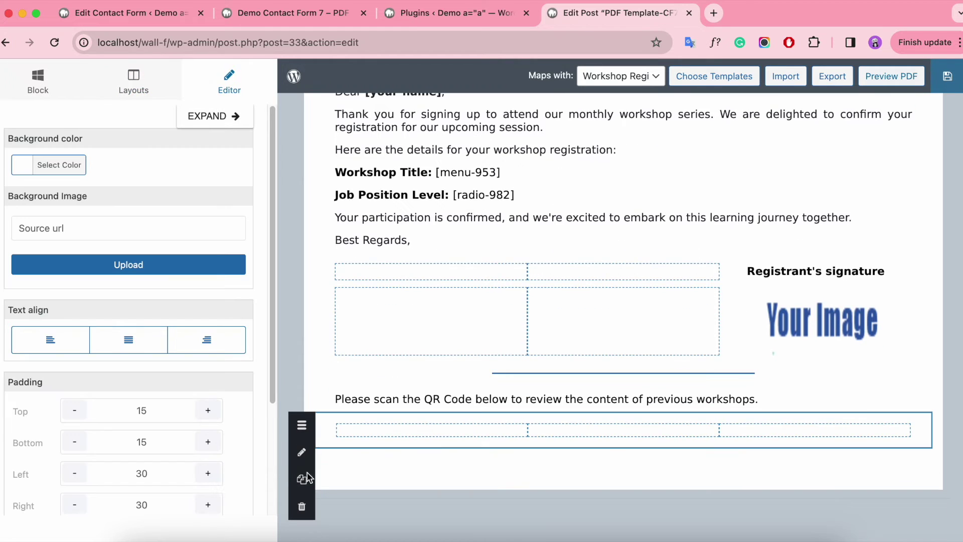
{"action": "left_click", "coordinate": [140, 411]}
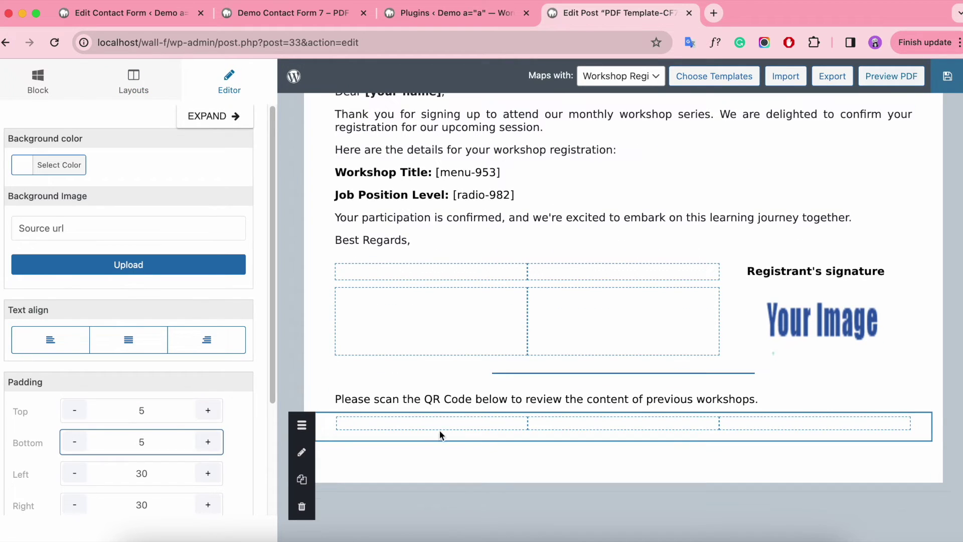
Put a QR code in the middle column, with the Site value and "ttp://add-ons." as content.
{"action": "left_click", "coordinate": [517, 351]}
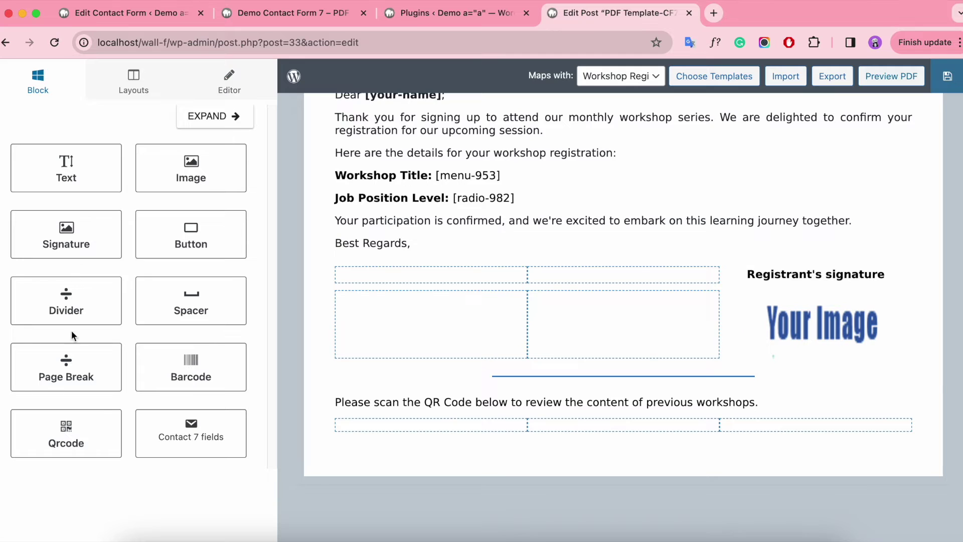
{"action": "left_click_drag", "start_coordinate": [95, 415], "coordinate": [621, 430]}
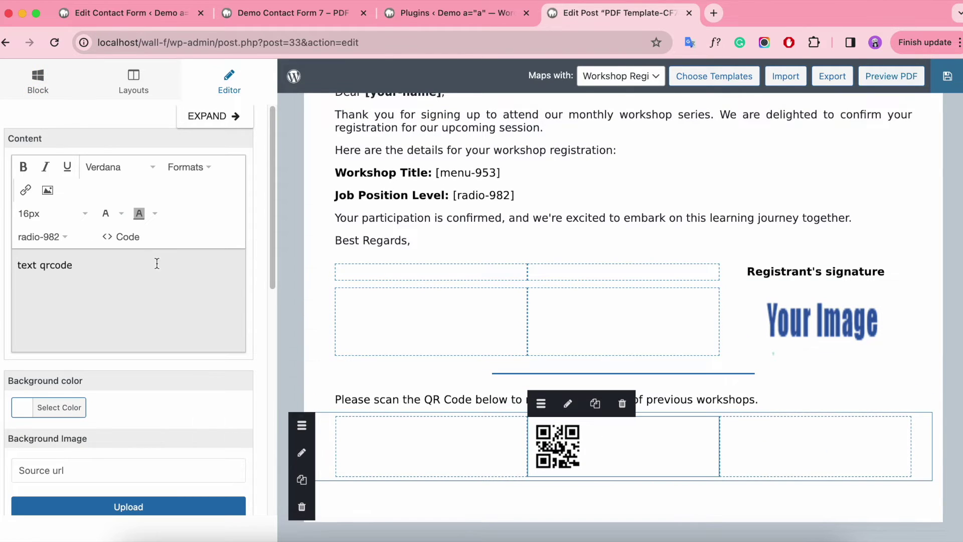
{"action": "left_click", "coordinate": [157, 264]}
{"action": "left_click_drag", "start_coordinate": [87, 264], "coordinate": [4, 271]}
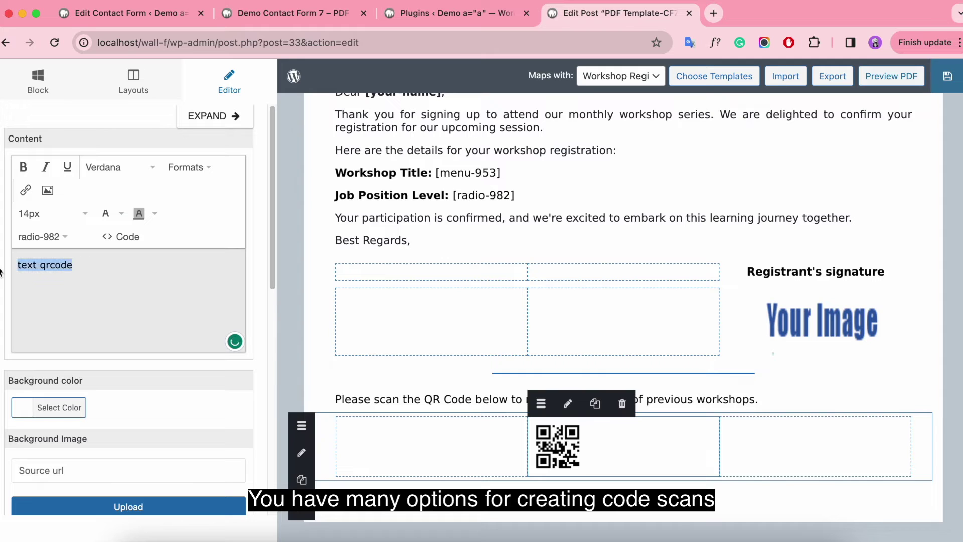
{"action": "key", "text": "BackSpace"}
{"action": "left_click", "coordinate": [43, 236]}
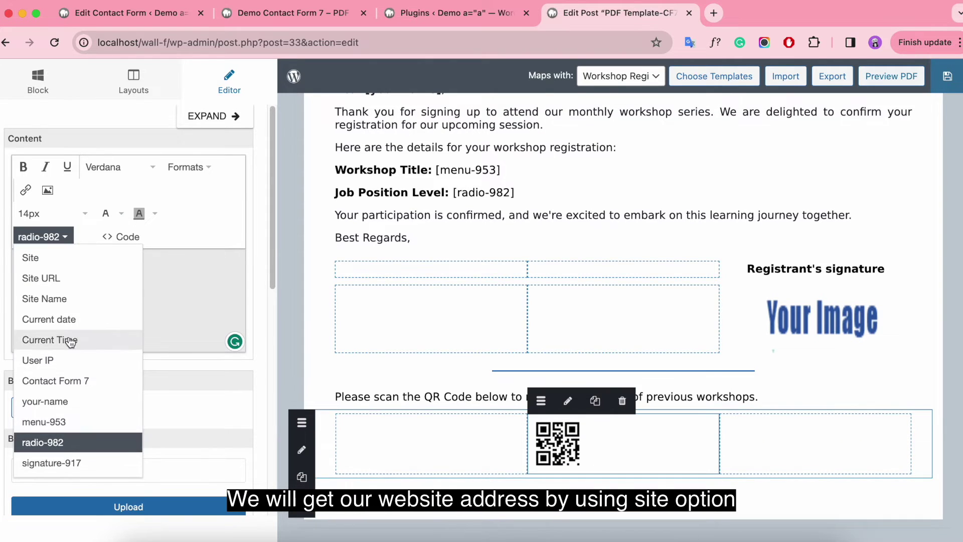
{"action": "left_click", "coordinate": [89, 256]}
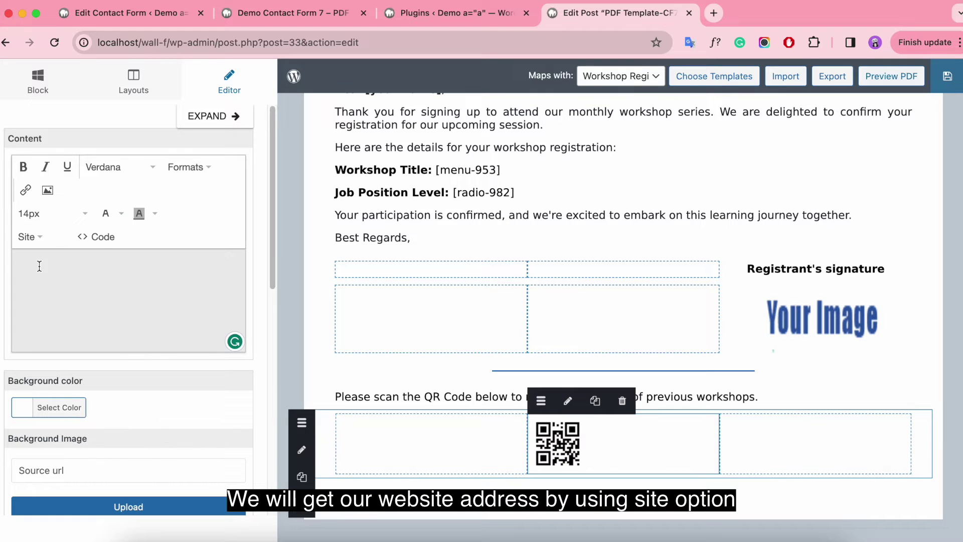
{"action": "type", "text": "ttp"}
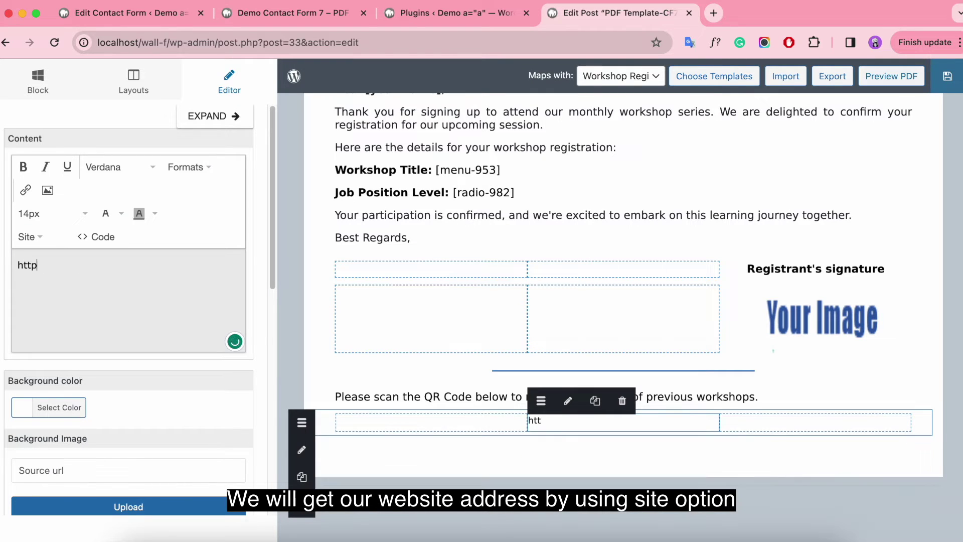
{"action": "type", "text": "://add-ons.org"}
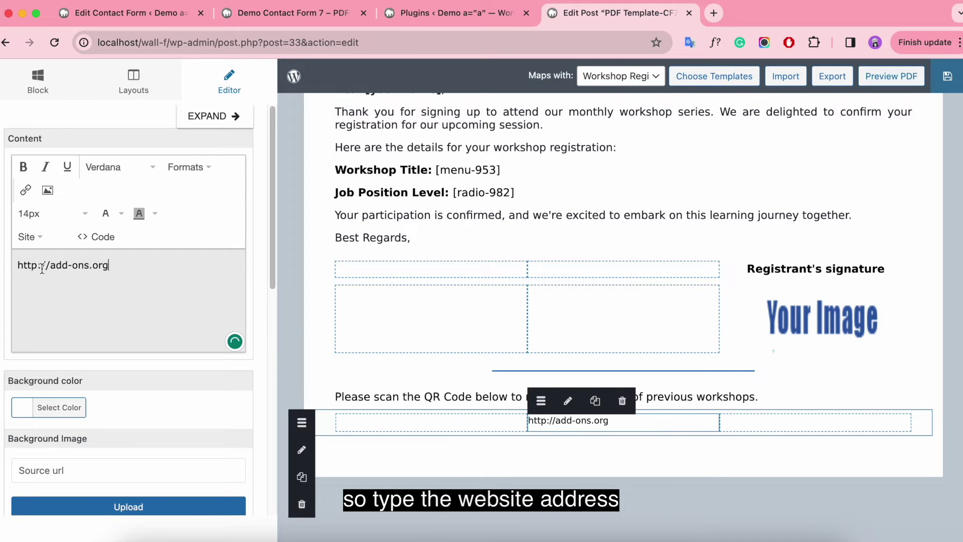
{"action": "scroll", "coordinate": [119, 265], "scroll_direction": "down", "scroll_amount": 1}
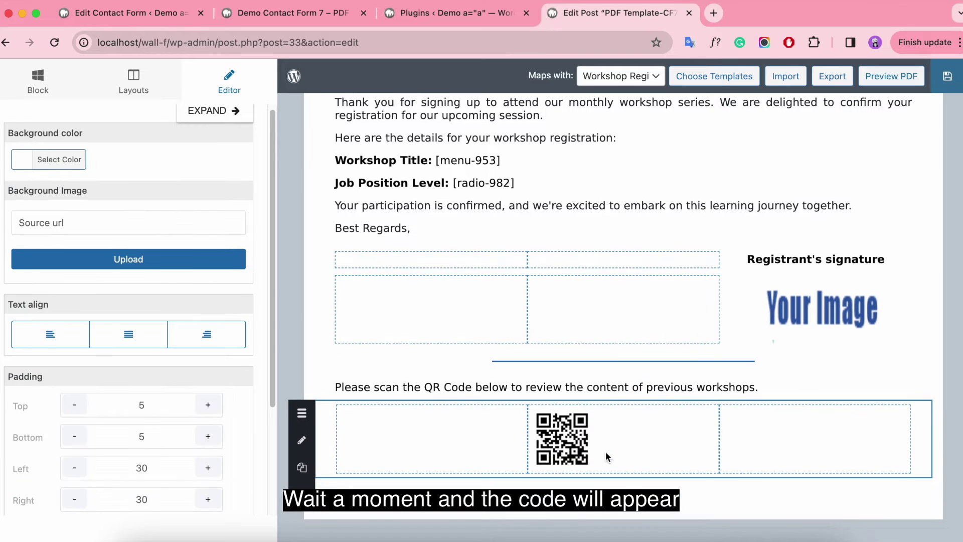
{"action": "scroll", "coordinate": [176, 375], "scroll_direction": "down", "scroll_amount": 5}
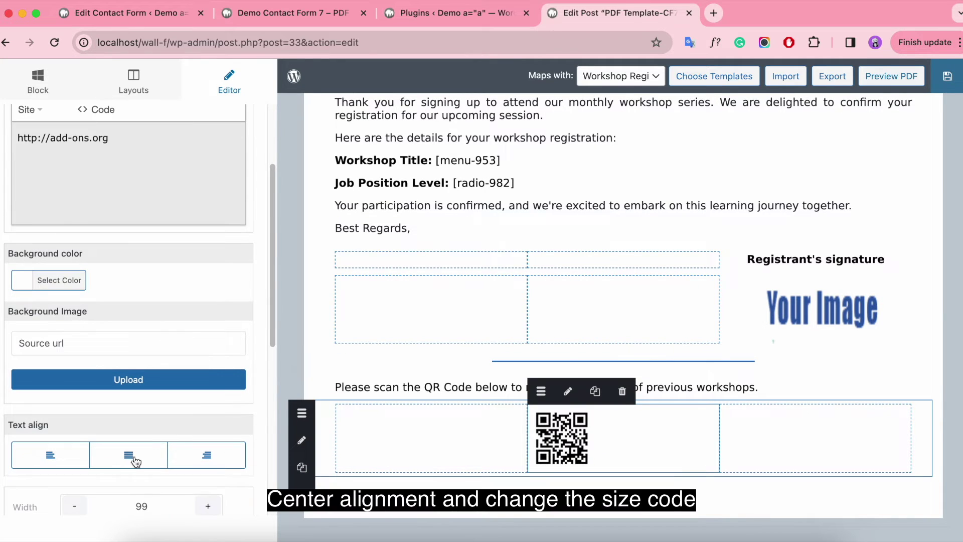
Centre the QR code in its cell and size it 100 by 100.
{"action": "left_click", "coordinate": [133, 456]}
{"action": "scroll", "coordinate": [133, 452], "scroll_direction": "down", "scroll_amount": 10}
{"action": "scroll", "coordinate": [156, 211], "scroll_direction": "up", "scroll_amount": 1}
{"action": "left_click", "coordinate": [164, 221]}
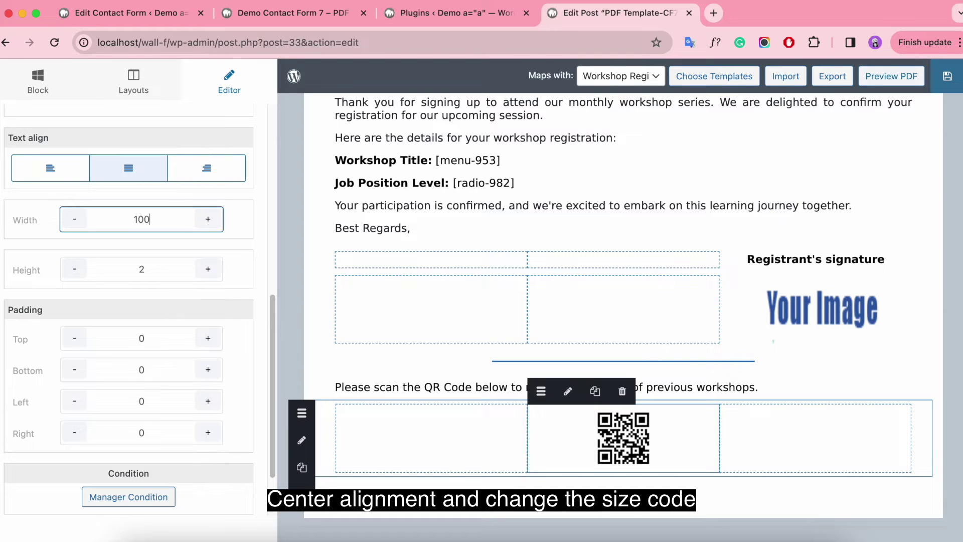
{"action": "type", "text": "100"}
{"action": "left_click", "coordinate": [161, 263]}
{"action": "key", "text": "BackSpace"}
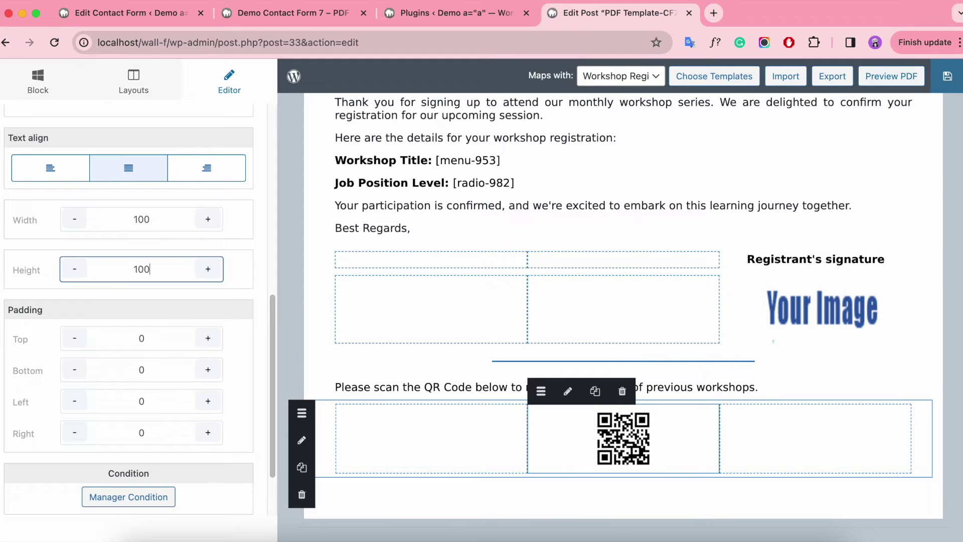
{"action": "left_click", "coordinate": [164, 216]}
{"action": "scroll", "coordinate": [752, 416], "scroll_direction": "down", "scroll_amount": 2}
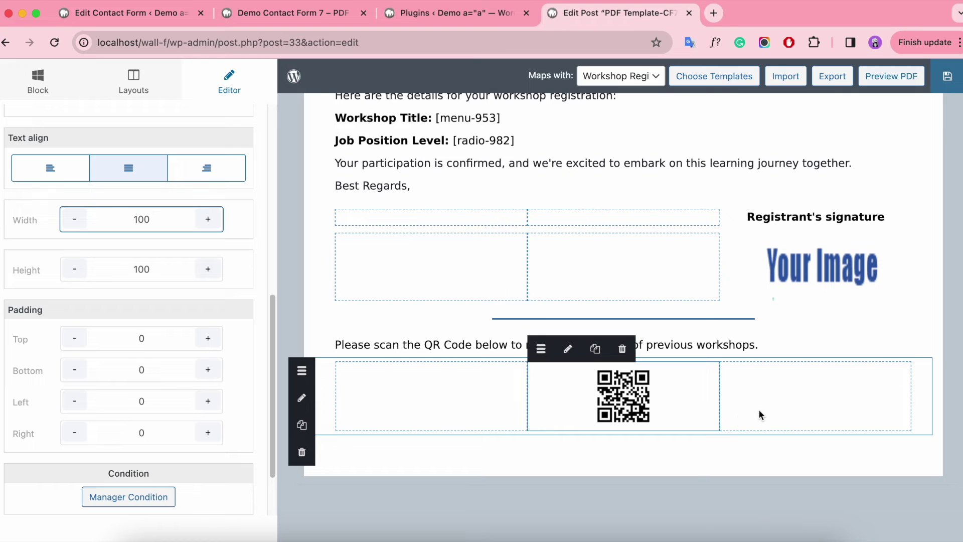
{"action": "left_click", "coordinate": [649, 450]}
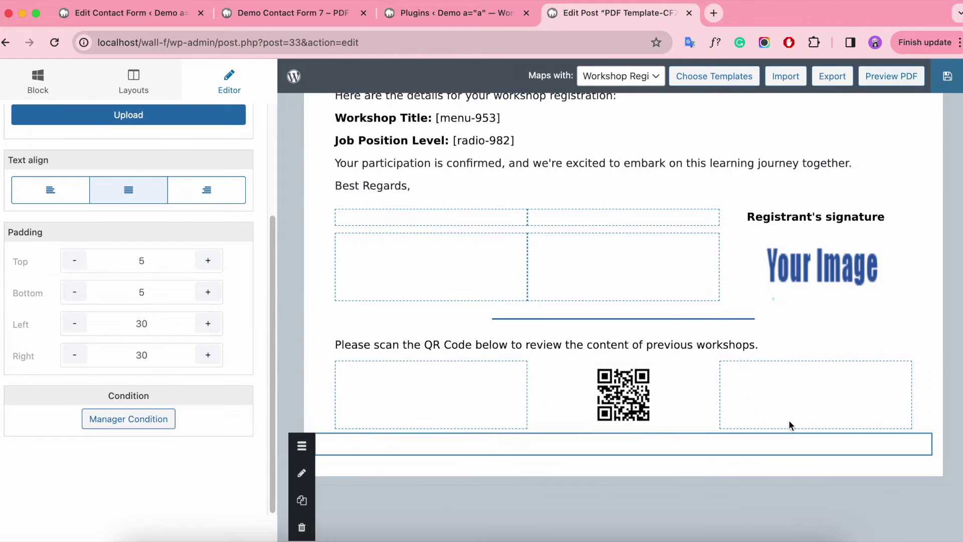
{"action": "left_click", "coordinate": [40, 83]}
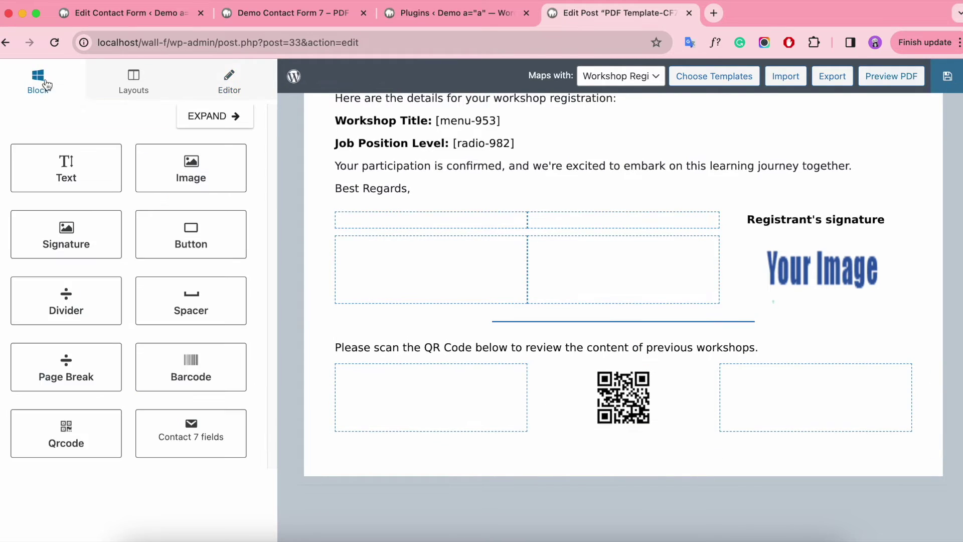
{"action": "left_click", "coordinate": [139, 91]}
{"action": "left_click_drag", "start_coordinate": [44, 298], "coordinate": [487, 452]}
{"action": "left_click", "coordinate": [38, 81]}
{"action": "left_click_drag", "start_coordinate": [73, 189], "coordinate": [639, 461]}
{"action": "scroll", "coordinate": [647, 464], "scroll_direction": "down", "scroll_amount": 2}
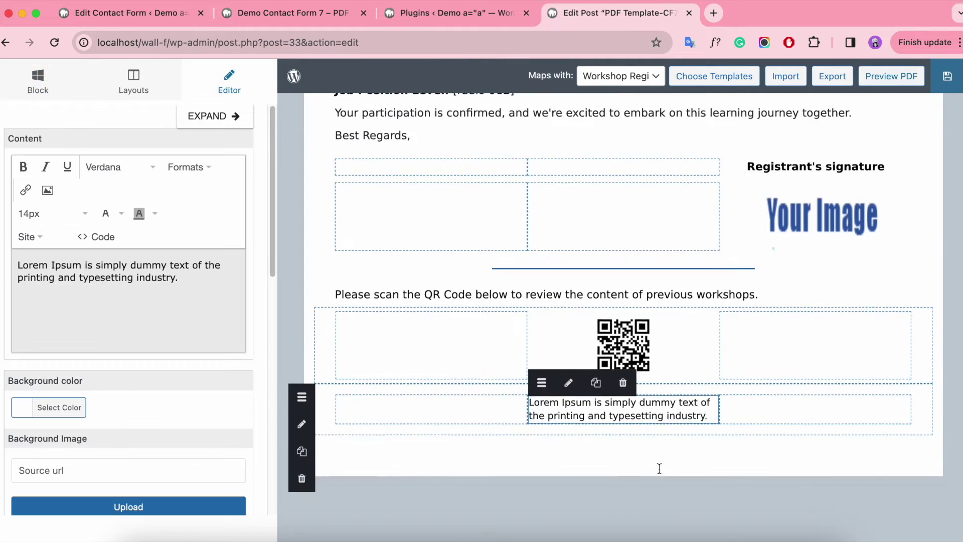
{"action": "left_click", "coordinate": [181, 277]}
{"action": "key", "text": "super+a"}
{"action": "key", "text": "BackSpace"}
{"action": "type", "text": "http://add-ons.o"}
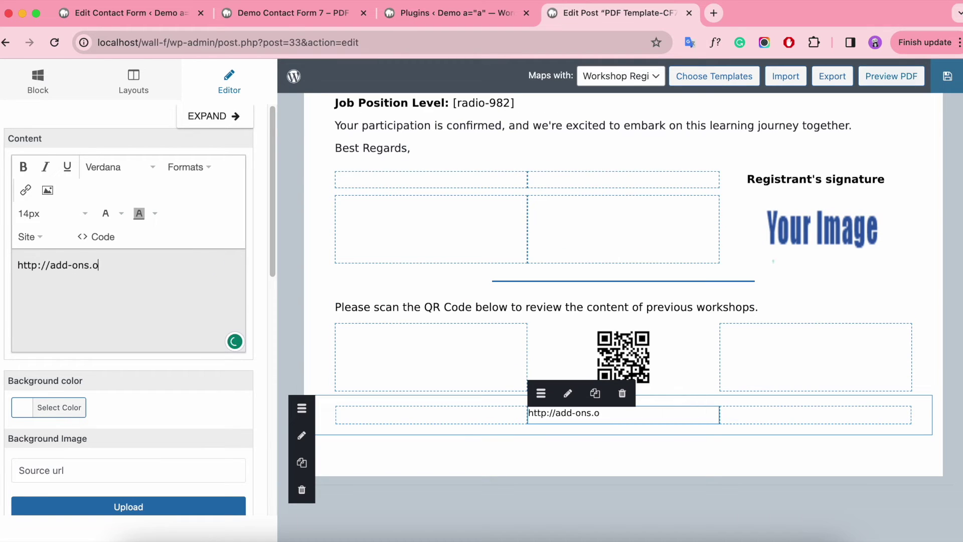
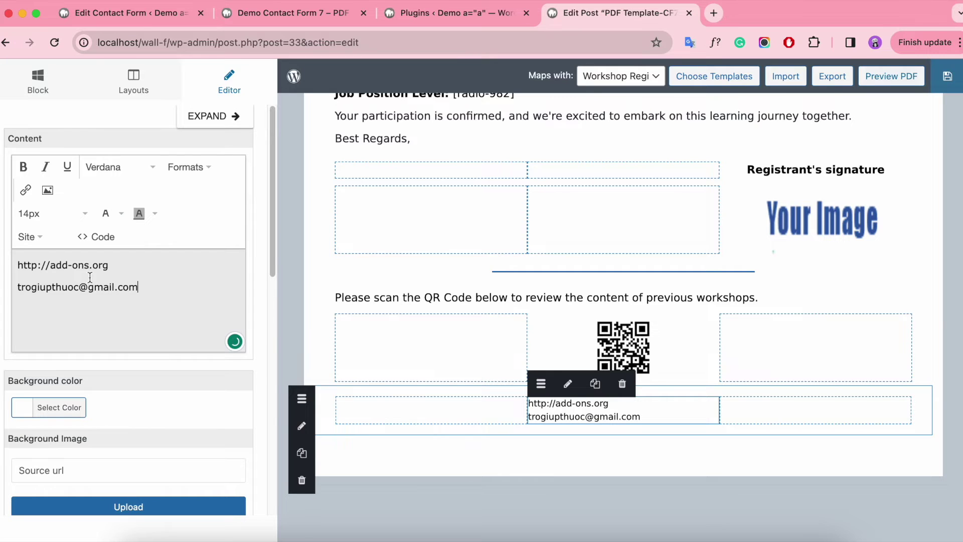
Make the link and e-mail lines italic and centre-aligned.
{"action": "left_click_drag", "start_coordinate": [145, 289], "coordinate": [15, 263]}
{"action": "left_click", "coordinate": [45, 166]}
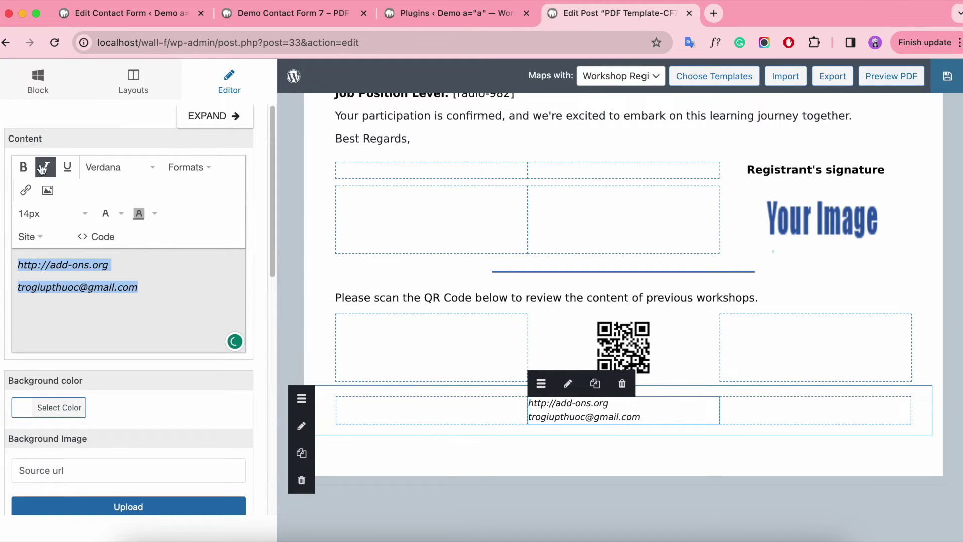
{"action": "left_click", "coordinate": [189, 166]}
{"action": "mouse_move", "coordinate": [198, 249]}
{"action": "left_click", "coordinate": [324, 271]}
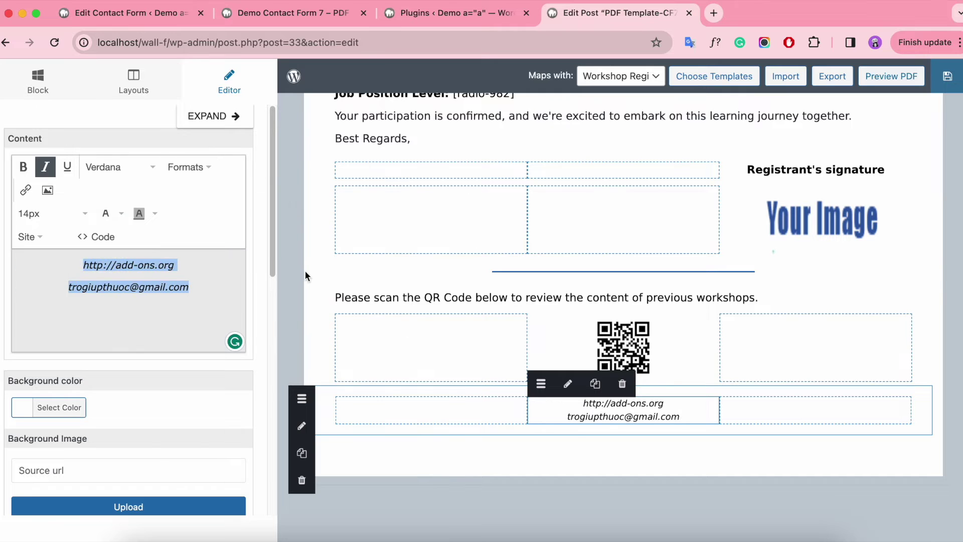
{"action": "left_click", "coordinate": [426, 350]}
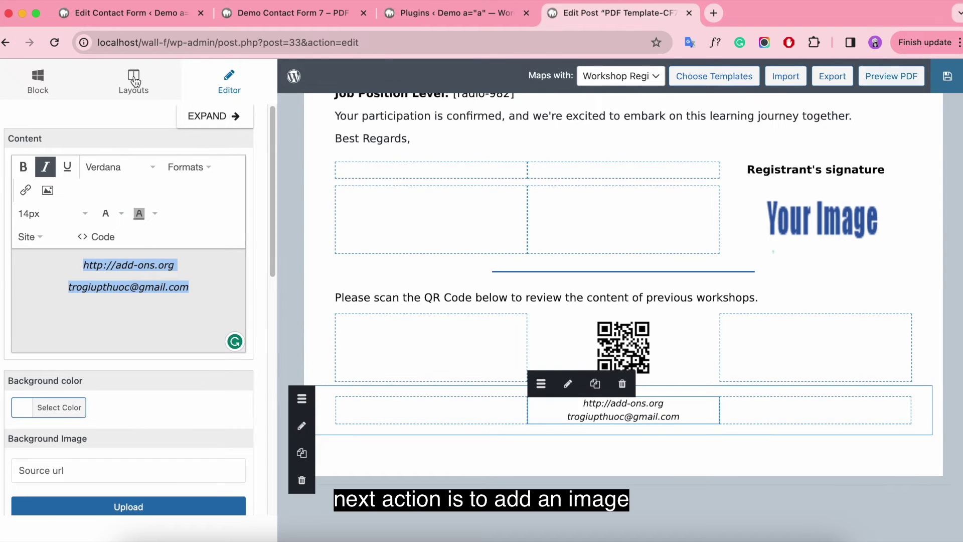
Add a new 1-column row at the bottom with top and bottom padding of 5.
{"action": "left_click_drag", "start_coordinate": [291, 349], "coordinate": [456, 448]}
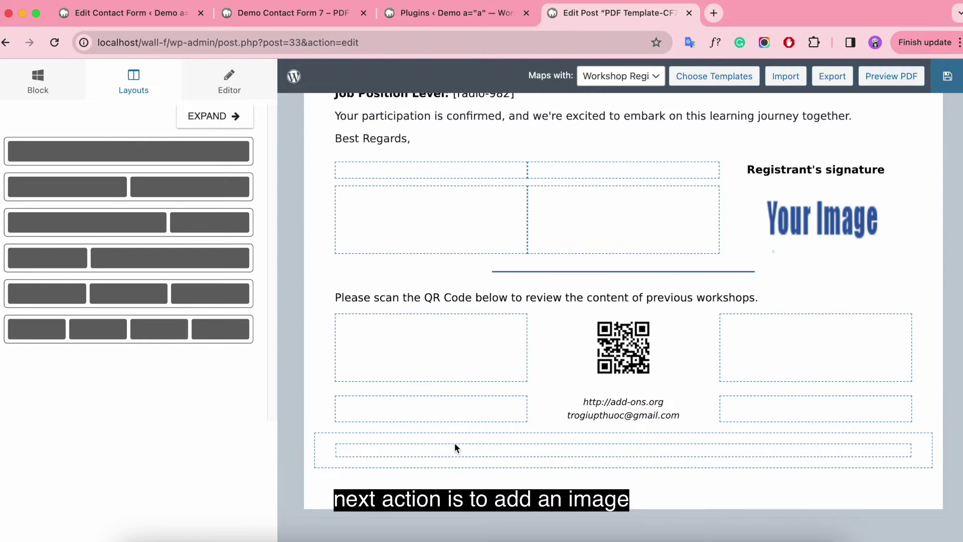
{"action": "left_click", "coordinate": [340, 400]}
{"action": "left_click", "coordinate": [144, 413]}
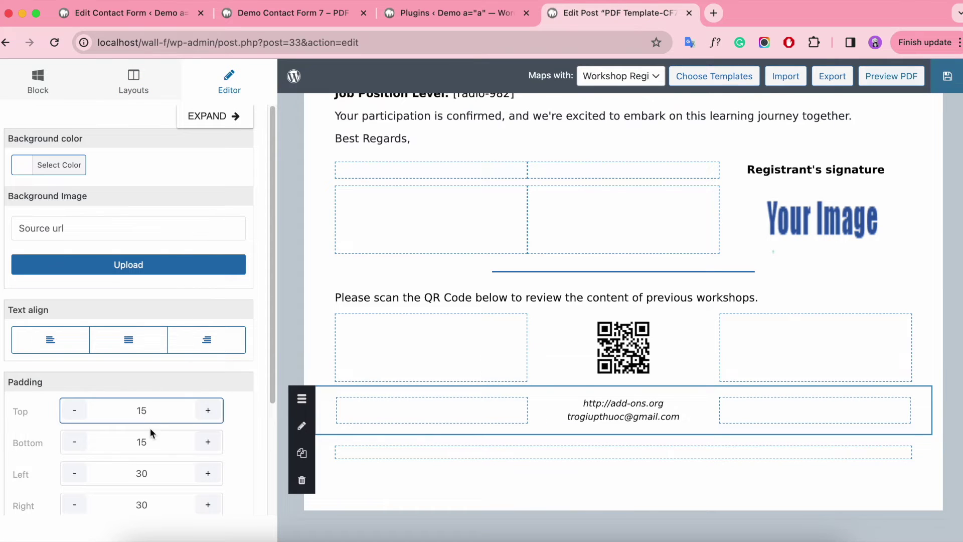
{"action": "left_click", "coordinate": [322, 439]}
{"action": "double_click", "coordinate": [142, 411]}
{"action": "type", "text": "5"}
{"action": "double_click", "coordinate": [141, 442]}
{"action": "type", "text": "5"}
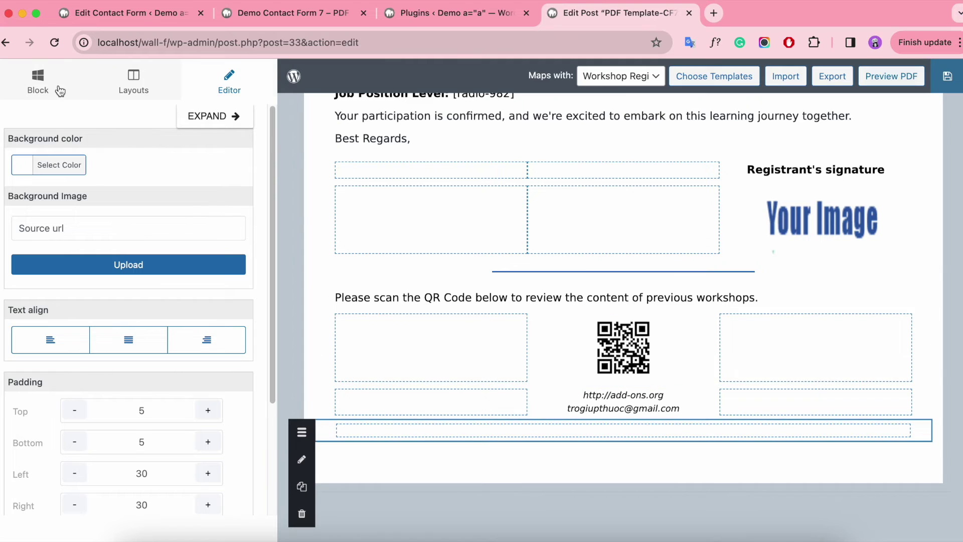
Place an Image block in the new bottom row and centre it.
{"action": "left_click", "coordinate": [59, 90]}
{"action": "left_click_drag", "start_coordinate": [191, 169], "coordinate": [554, 438]}
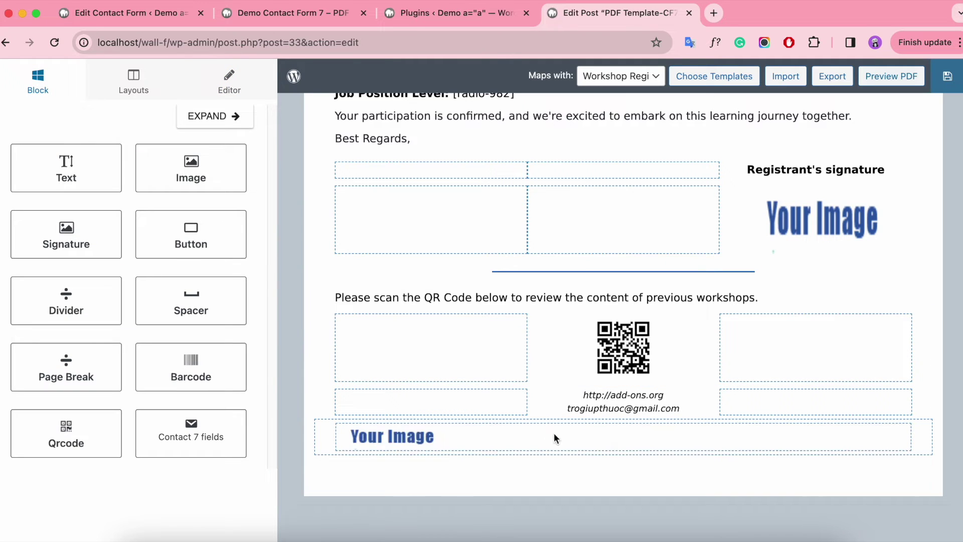
{"action": "left_click", "coordinate": [577, 445]}
{"action": "left_click", "coordinate": [128, 307]}
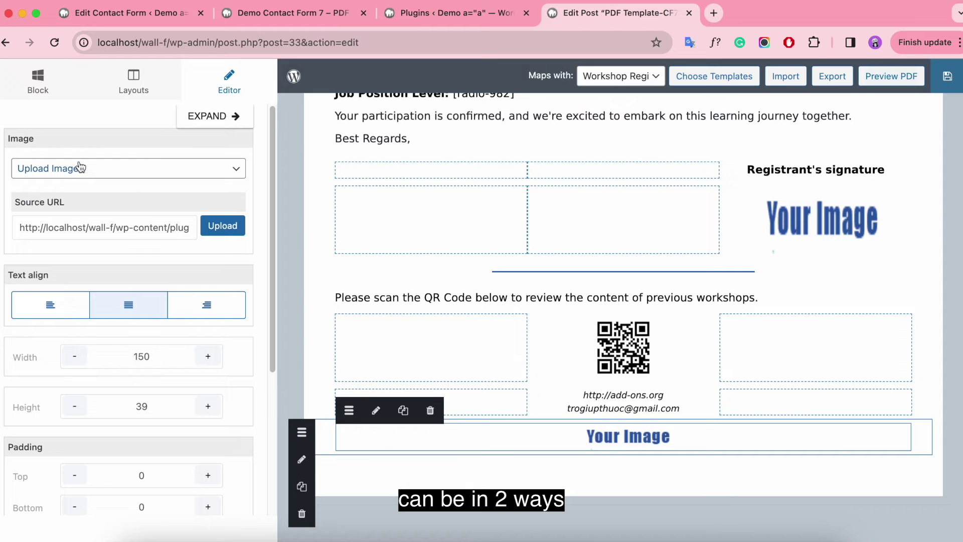
Try the form-field image source, then set the source back to uploaded image.
{"action": "left_click", "coordinate": [134, 169]}
{"action": "left_click", "coordinate": [144, 169]}
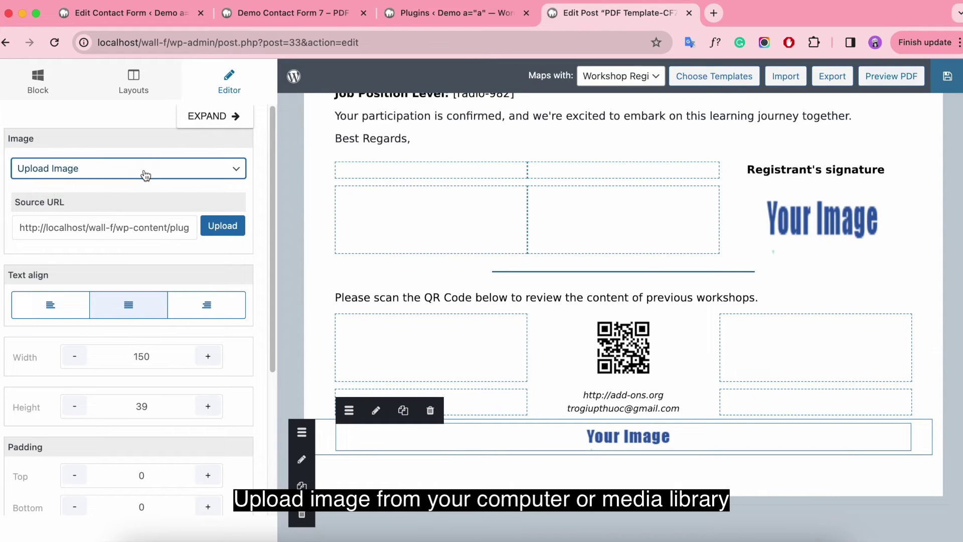
{"action": "left_click", "coordinate": [223, 225]}
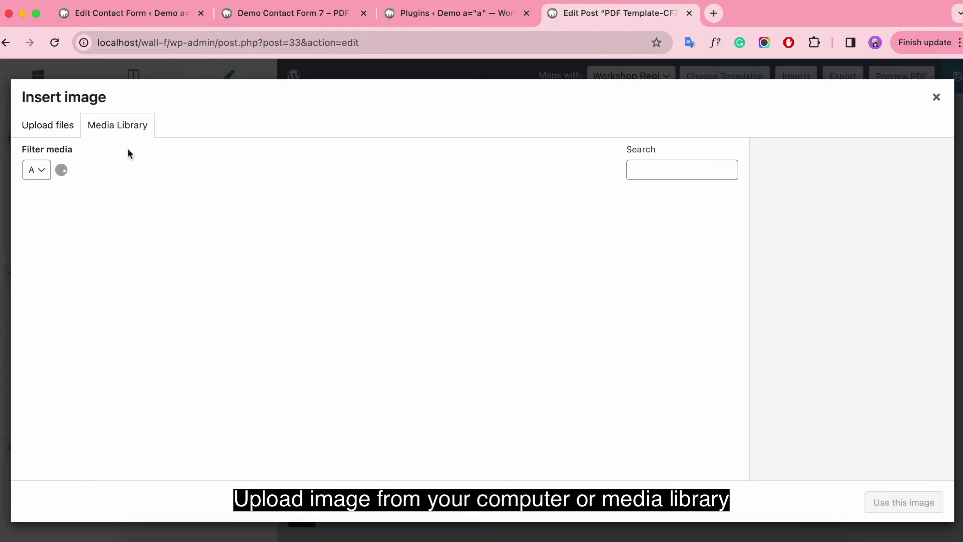
{"action": "left_click", "coordinate": [41, 131]}
{"action": "left_click", "coordinate": [937, 98]}
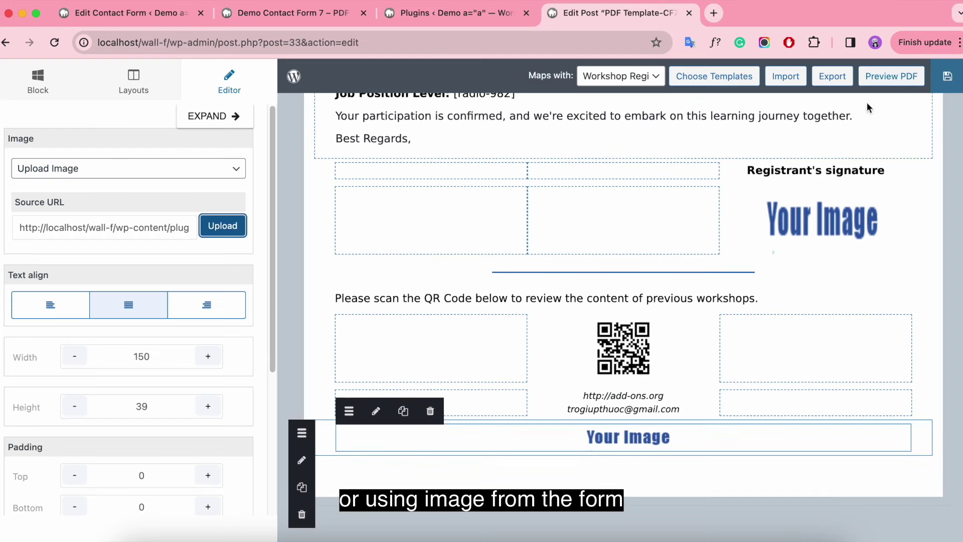
{"action": "left_click", "coordinate": [71, 170]}
{"action": "left_click", "coordinate": [71, 169]}
{"action": "left_click", "coordinate": [104, 201]}
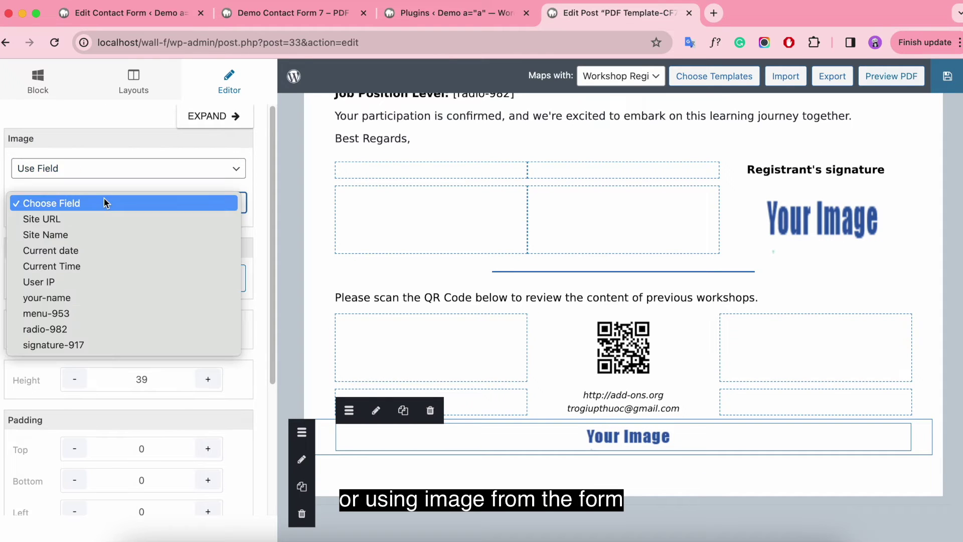
{"action": "left_click", "coordinate": [132, 203]}
{"action": "left_click", "coordinate": [149, 173]}
{"action": "key", "text": "Up"}
{"action": "key", "text": "Return"}
Upload the meeting-room photo from Downloads and insert it into the image block.
{"action": "left_click", "coordinate": [222, 224]}
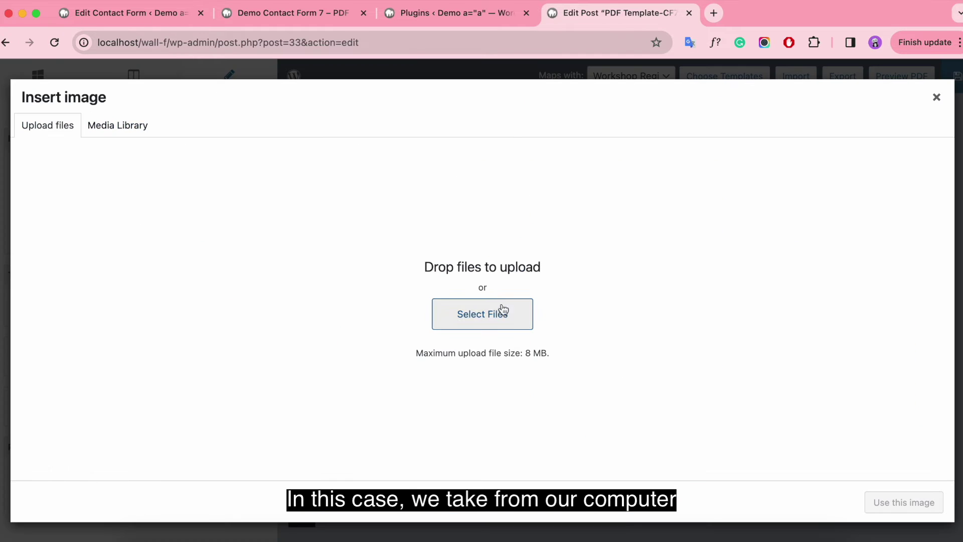
{"action": "left_click", "coordinate": [493, 307]}
{"action": "left_click", "coordinate": [105, 166]}
{"action": "double_click", "coordinate": [450, 147]}
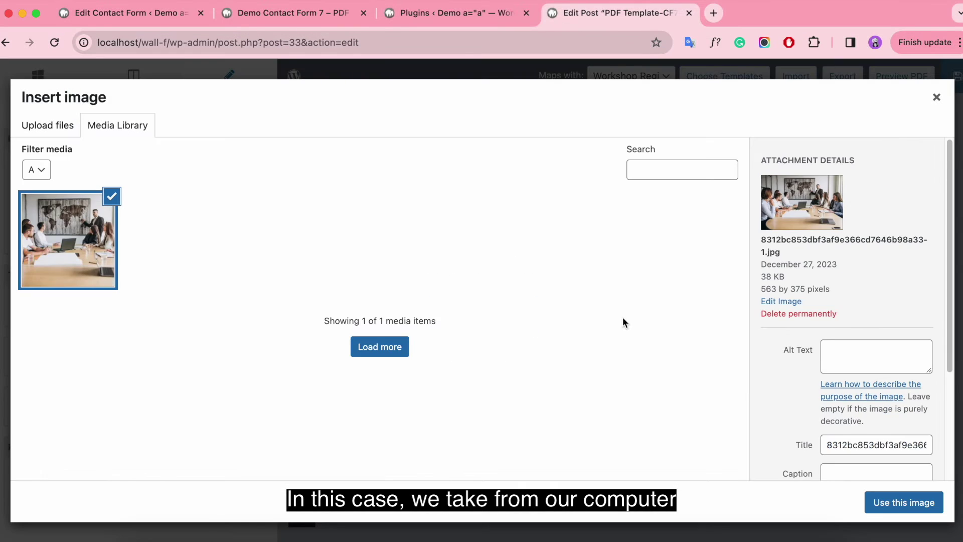
{"action": "left_click", "coordinate": [907, 502]}
Set the photo's height to 205 px.
{"action": "scroll", "coordinate": [698, 391], "scroll_direction": "down", "scroll_amount": 5}
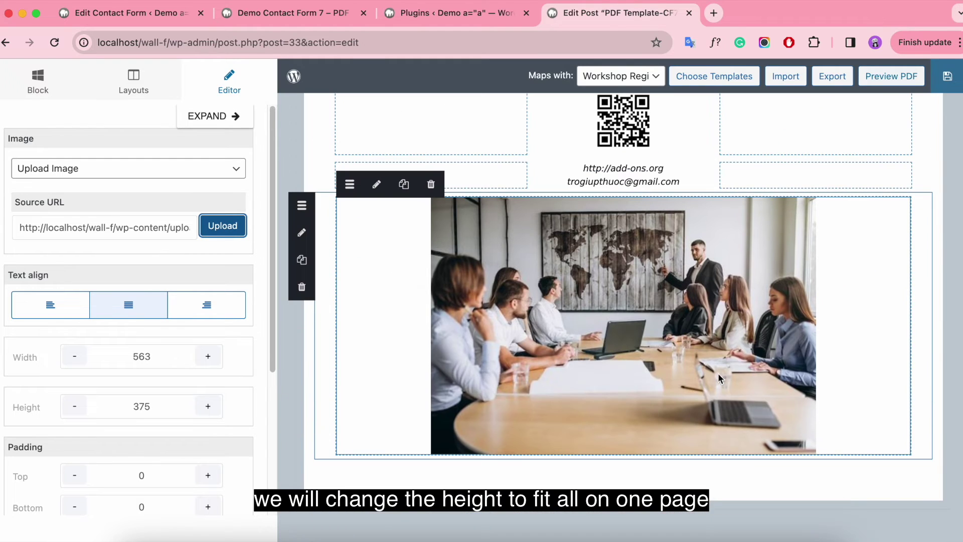
{"action": "left_click", "coordinate": [143, 407]}
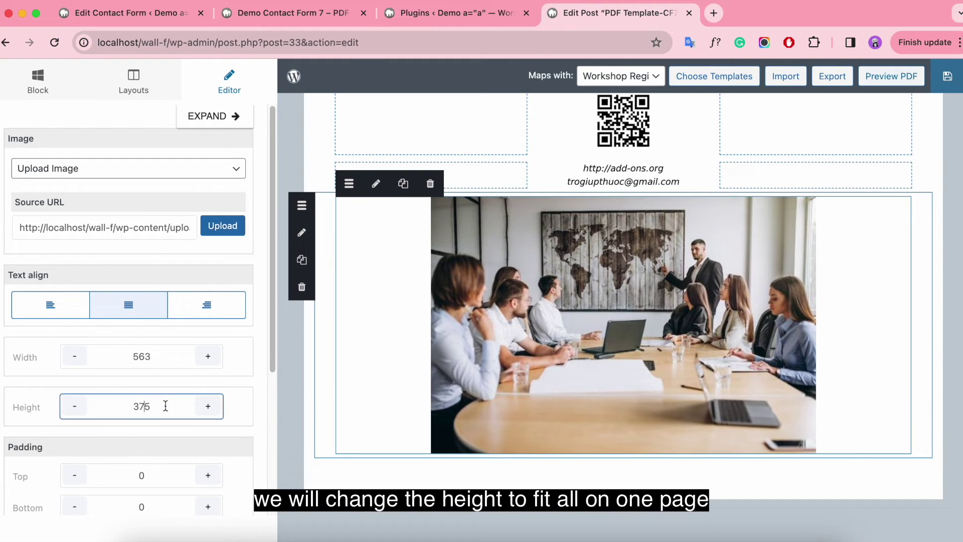
{"action": "key", "text": "BackSpace"}
{"action": "key", "text": "BackSpace"}
{"action": "left_click", "coordinate": [164, 357]}
{"action": "scroll", "coordinate": [867, 363], "scroll_direction": "up", "scroll_amount": 3}
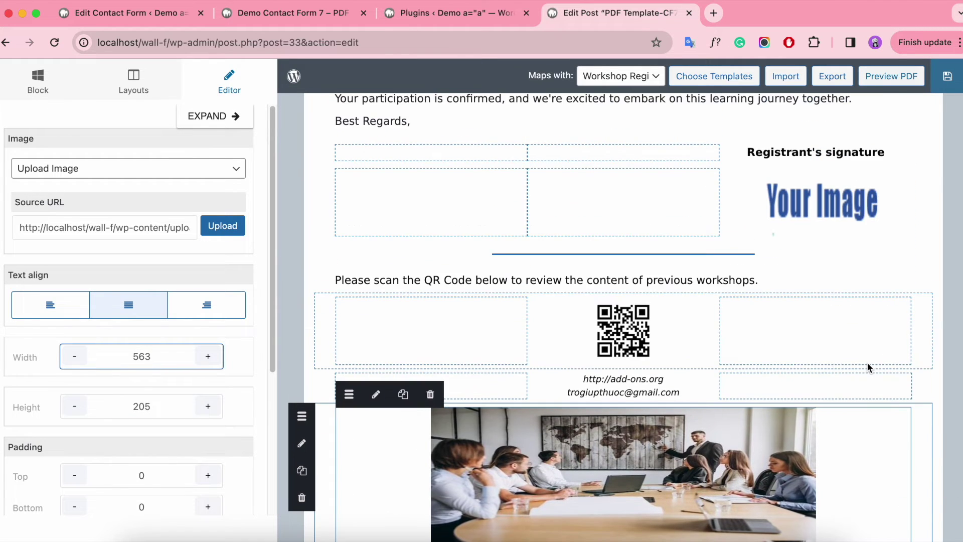
{"action": "scroll", "coordinate": [867, 362], "scroll_direction": "up", "scroll_amount": 6}
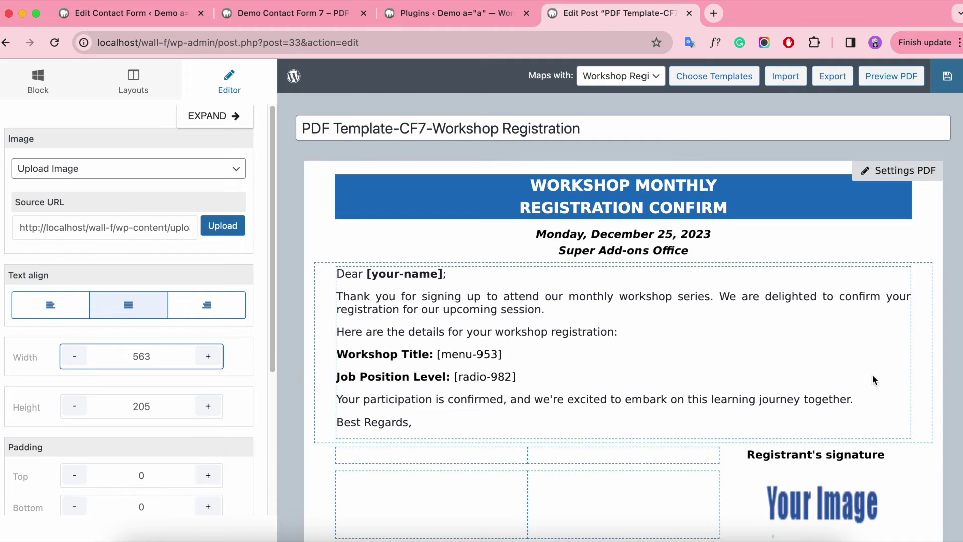
{"action": "scroll", "coordinate": [873, 379], "scroll_direction": "down", "scroll_amount": 9}
{"action": "scroll", "coordinate": [873, 380], "scroll_direction": "up", "scroll_amount": 9}
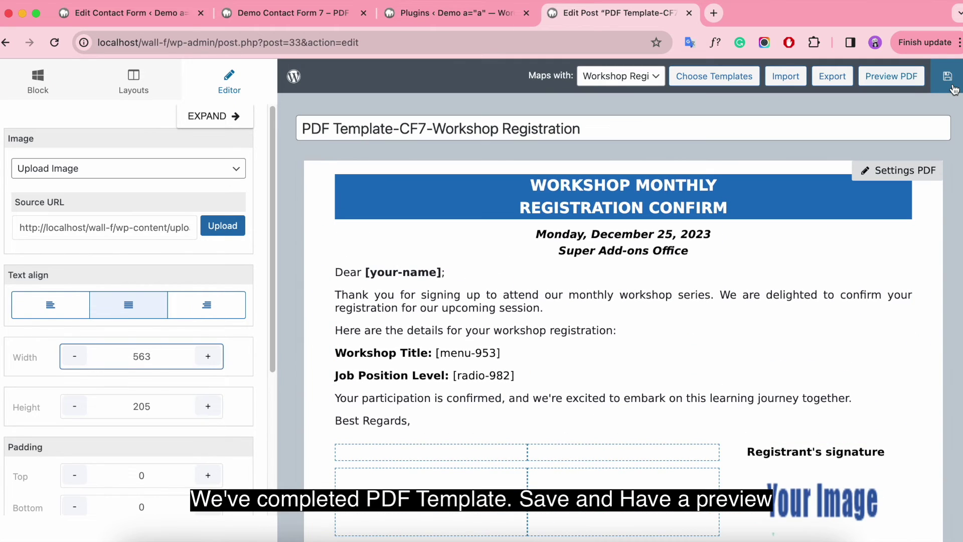
Save the template, scroll its one-page PDF preview, and return to the editor.
{"action": "left_click", "coordinate": [947, 77]}
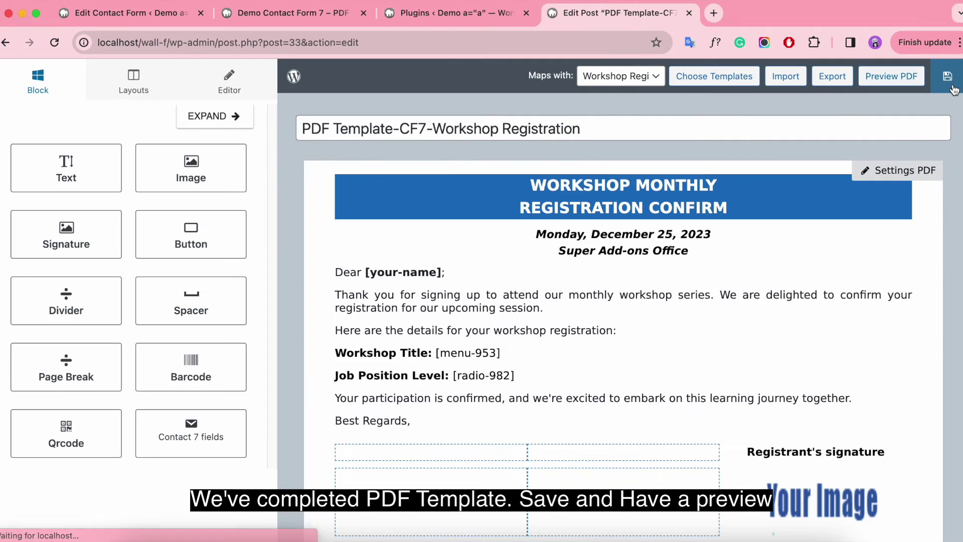
{"action": "left_click", "coordinate": [884, 76]}
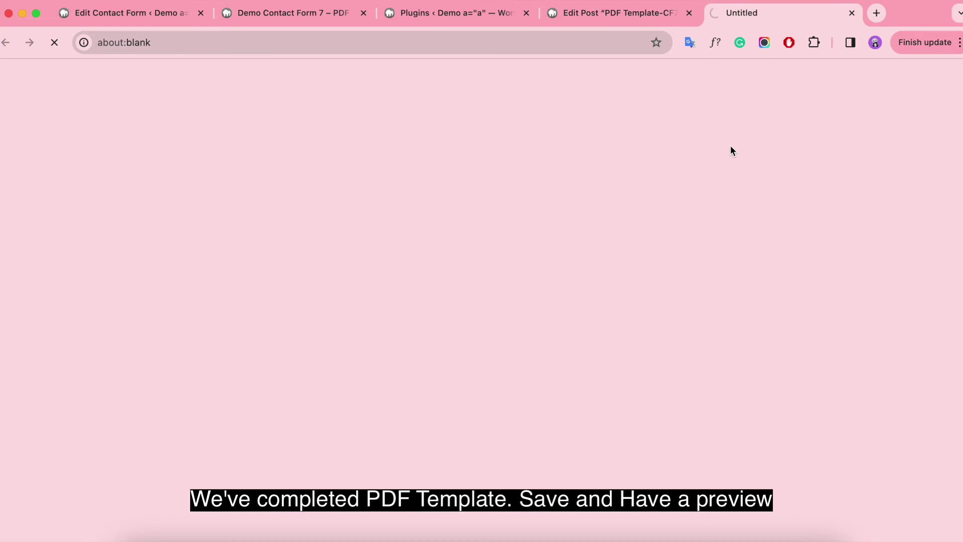
{"action": "scroll", "coordinate": [667, 291], "scroll_direction": "down", "scroll_amount": 6}
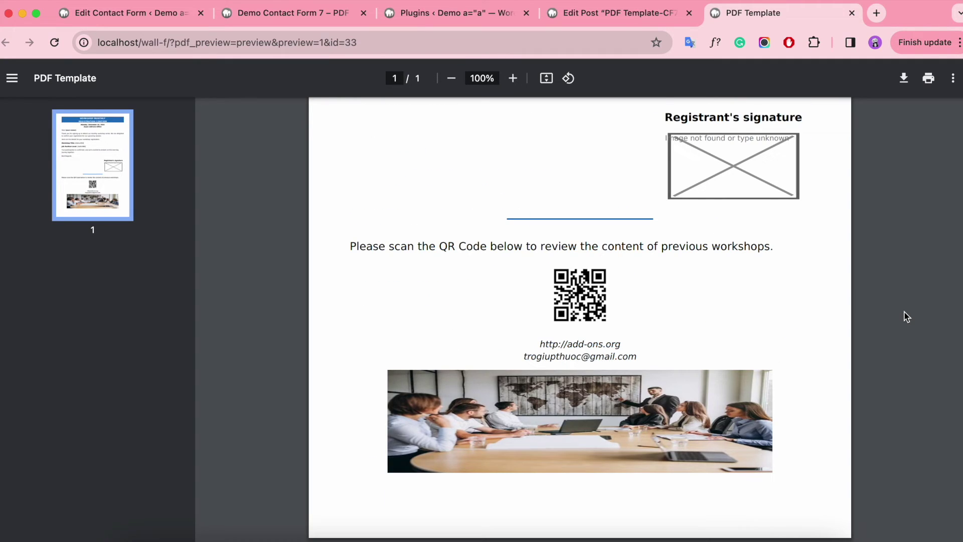
{"action": "scroll", "coordinate": [908, 316], "scroll_direction": "up", "scroll_amount": 6}
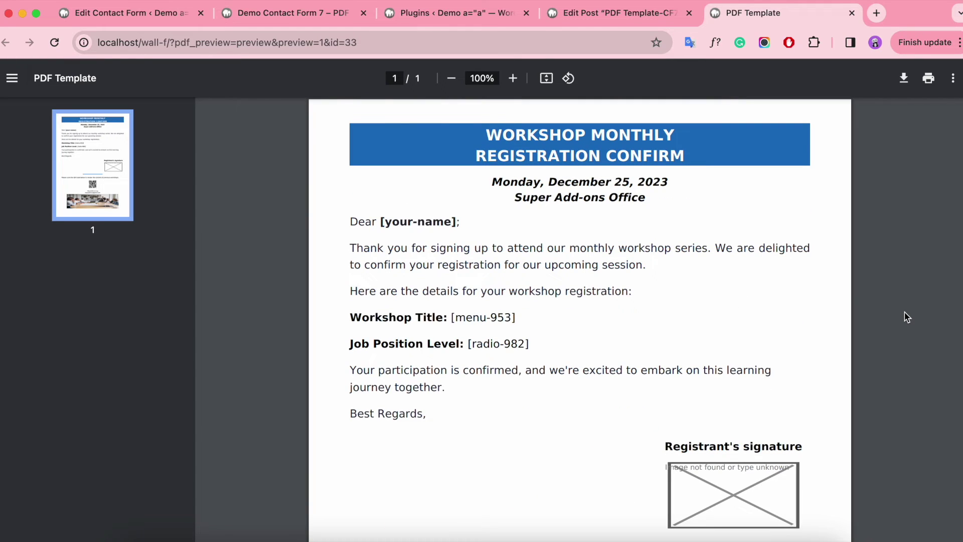
{"action": "left_click", "coordinate": [616, 16]}
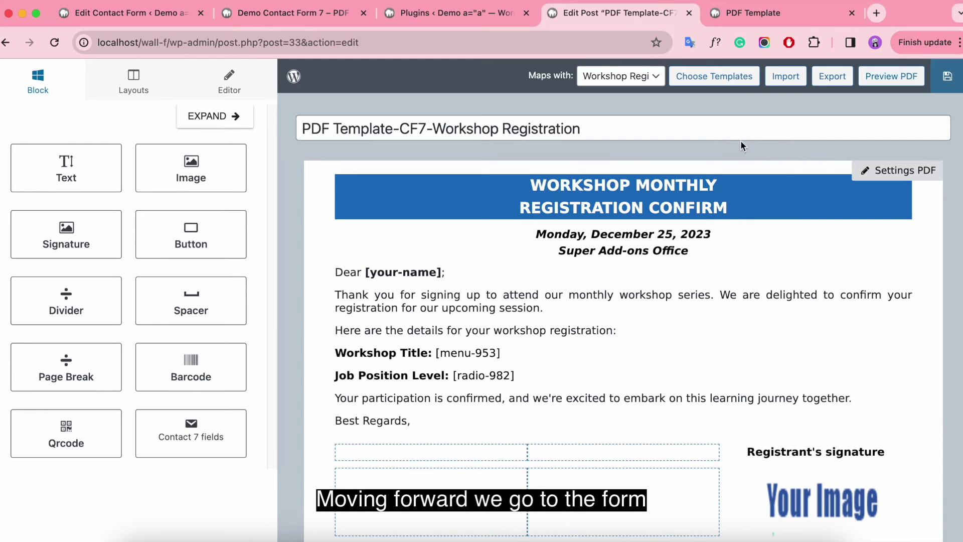
Back on the contact form, enable PDF generation in its PDF tab.
{"action": "key", "text": "super+1"}
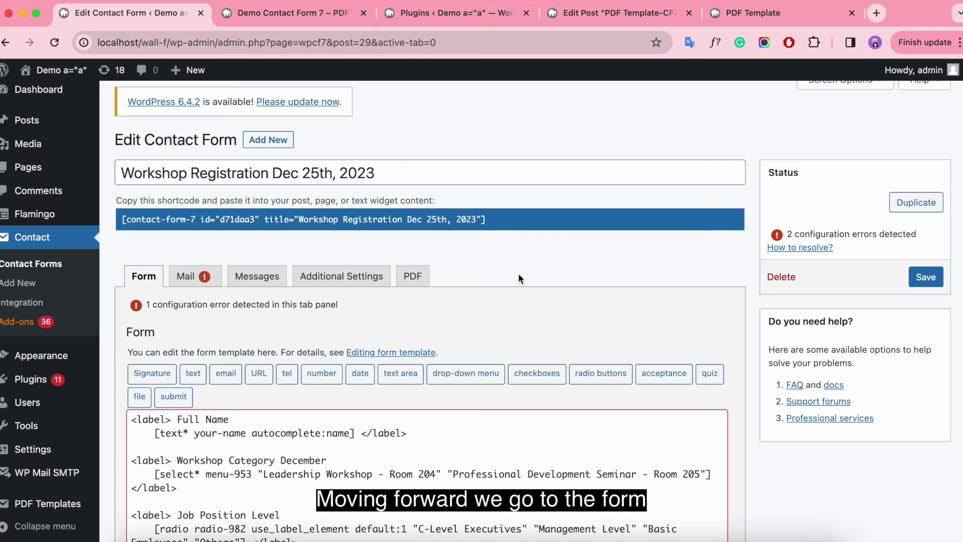
{"action": "scroll", "coordinate": [502, 294], "scroll_direction": "down", "scroll_amount": 2}
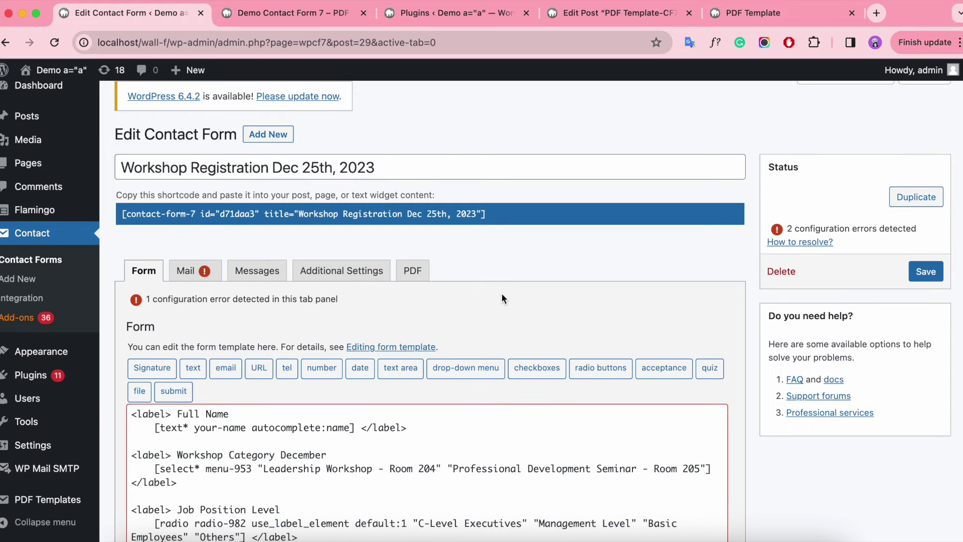
{"action": "scroll", "coordinate": [501, 293], "scroll_direction": "down", "scroll_amount": 2}
{"action": "scroll", "coordinate": [501, 293], "scroll_direction": "up", "scroll_amount": 5}
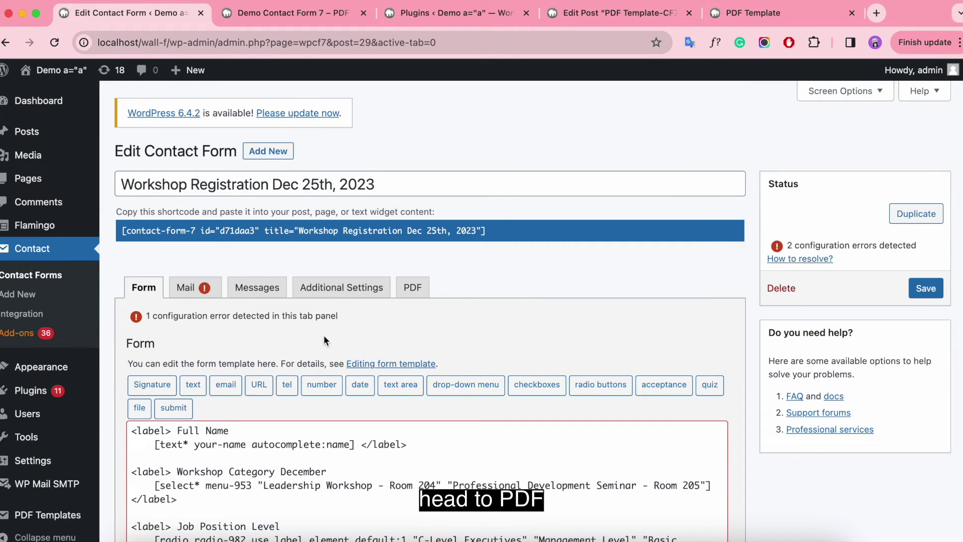
{"action": "left_click", "coordinate": [412, 287]}
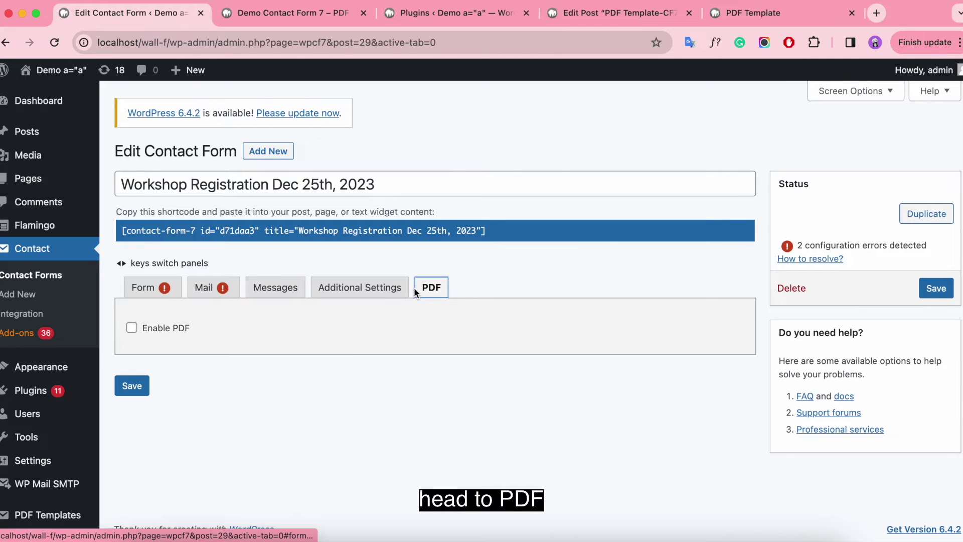
{"action": "left_click", "coordinate": [131, 329]}
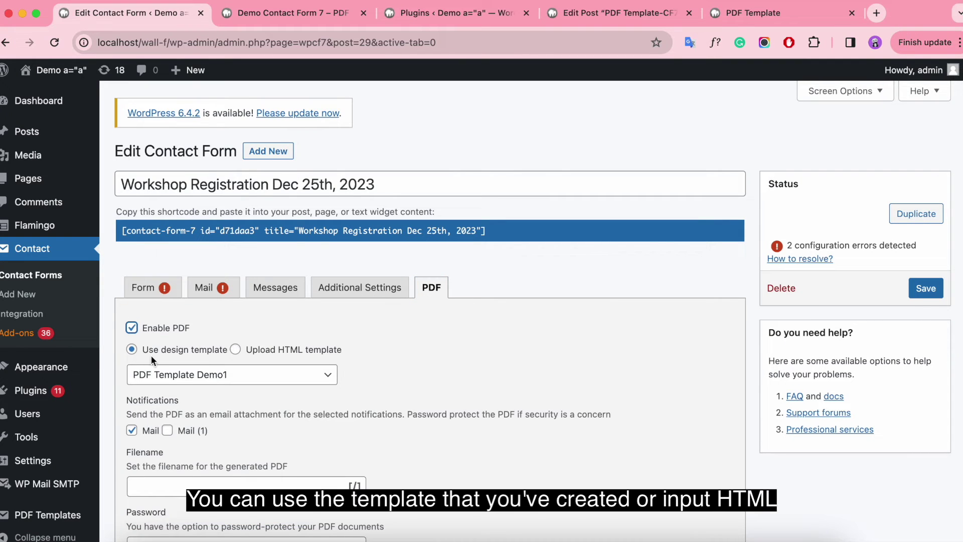
Choose the designed template PDF Template-CF7-Workshop Registration instead of an HTML template.
{"action": "left_click", "coordinate": [235, 350]}
{"action": "scroll", "coordinate": [407, 360], "scroll_direction": "down", "scroll_amount": 5}
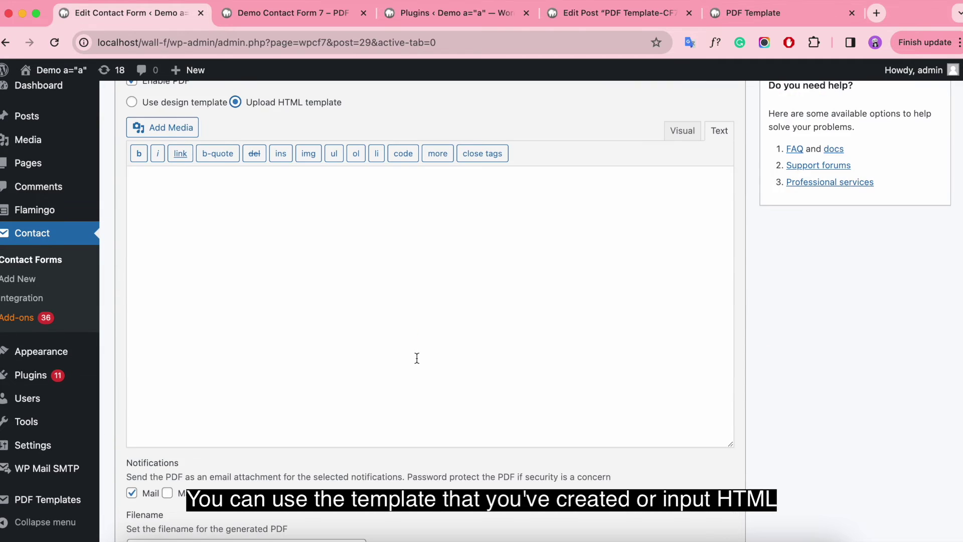
{"action": "scroll", "coordinate": [419, 357], "scroll_direction": "up", "scroll_amount": 2}
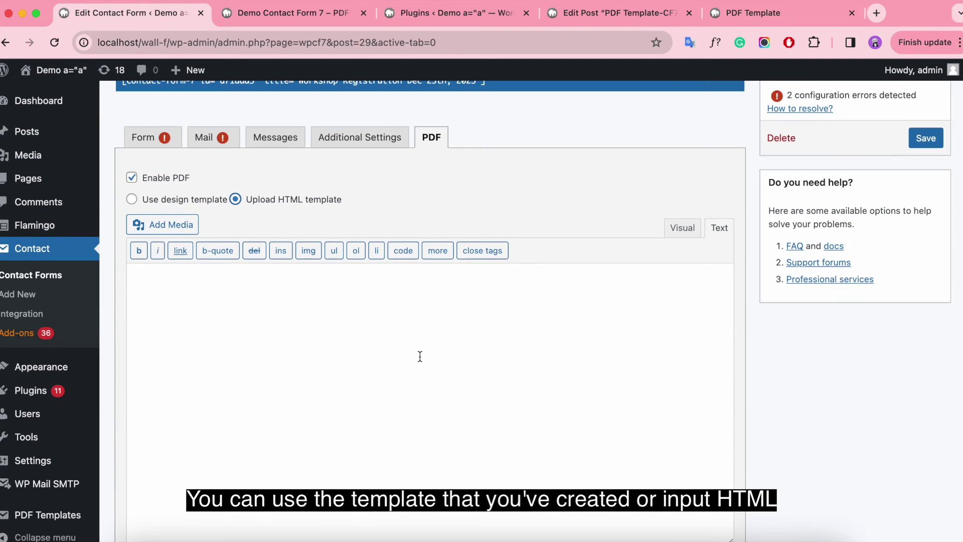
{"action": "scroll", "coordinate": [420, 356], "scroll_direction": "up", "scroll_amount": 3}
{"action": "left_click", "coordinate": [132, 349]}
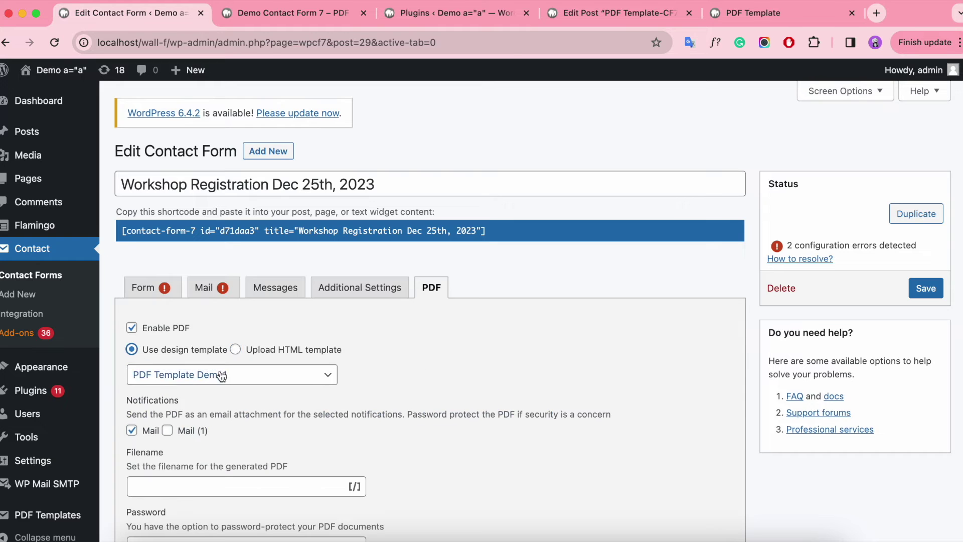
{"action": "left_click", "coordinate": [221, 376]}
{"action": "left_click", "coordinate": [281, 345]}
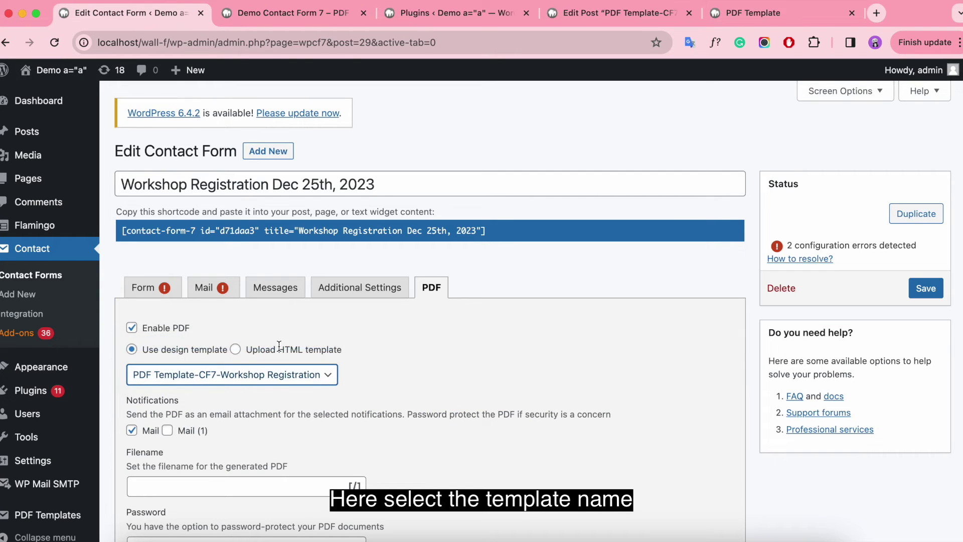
Toggle the Mail (1) attachment on and off, then view the Mail settings.
{"action": "scroll", "coordinate": [435, 366], "scroll_direction": "down", "scroll_amount": 2}
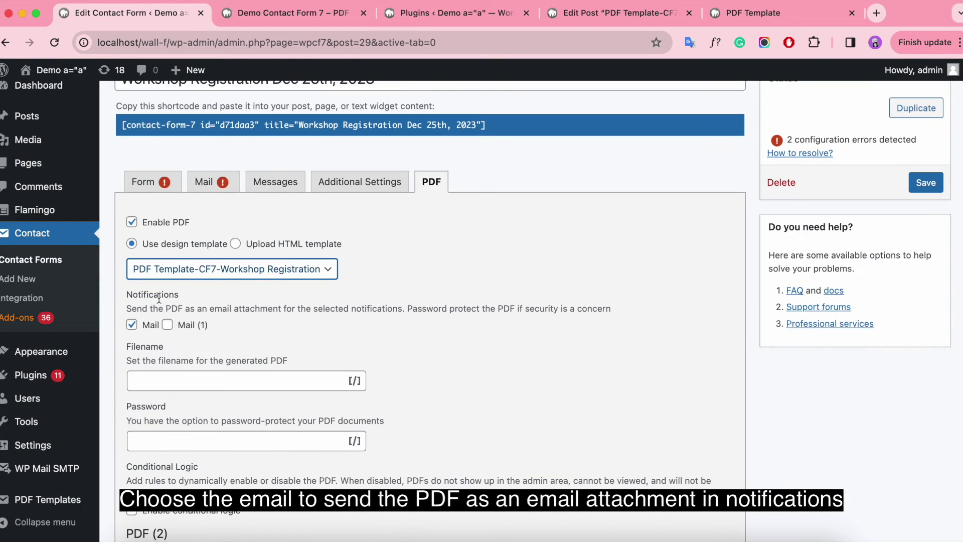
{"action": "left_click", "coordinate": [167, 325]}
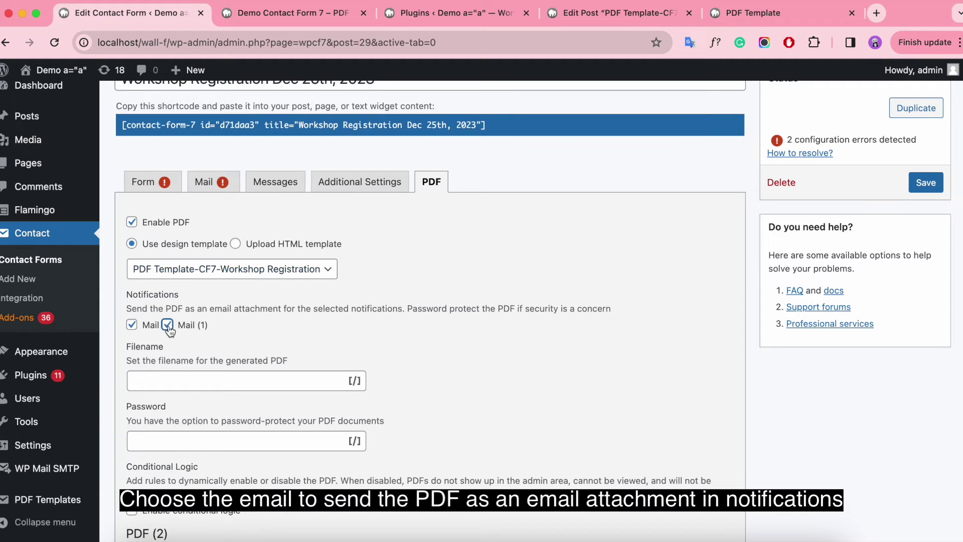
{"action": "left_click", "coordinate": [170, 327]}
{"action": "left_click", "coordinate": [216, 183]}
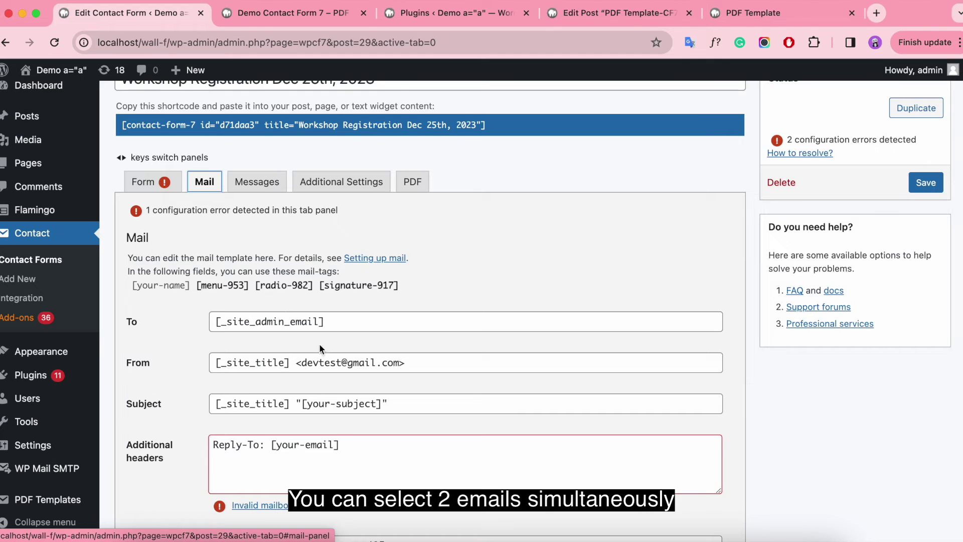
Leave Mail (2) disabled and return to the form's PDF settings.
{"action": "scroll", "coordinate": [322, 349], "scroll_direction": "down", "scroll_amount": 10}
{"action": "left_click", "coordinate": [131, 404]}
{"action": "scroll", "coordinate": [133, 404], "scroll_direction": "down", "scroll_amount": 5}
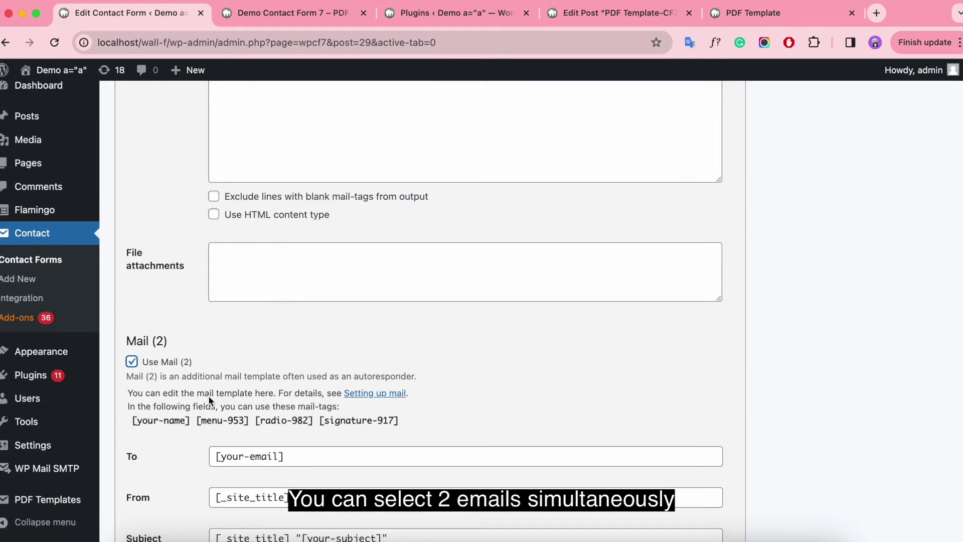
{"action": "scroll", "coordinate": [147, 242], "scroll_direction": "up", "scroll_amount": 2}
{"action": "left_click", "coordinate": [147, 242]}
{"action": "scroll", "coordinate": [436, 301], "scroll_direction": "up", "scroll_amount": 10}
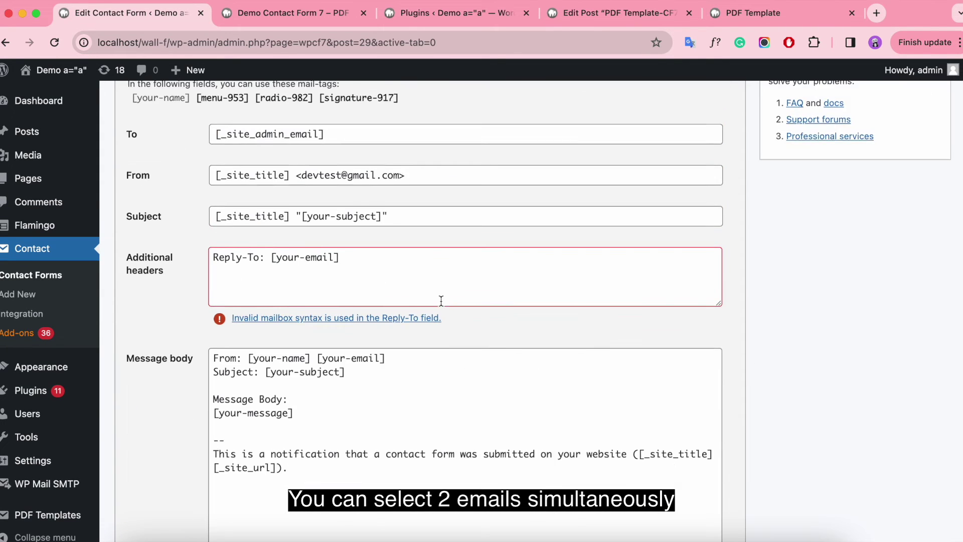
{"action": "scroll", "coordinate": [326, 262], "scroll_direction": "up", "scroll_amount": 1}
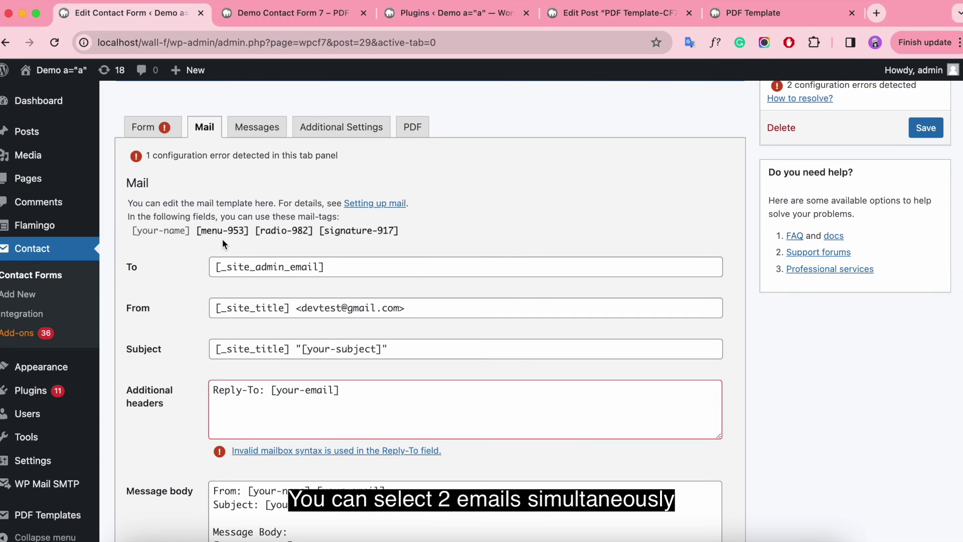
{"action": "left_click", "coordinate": [413, 128]}
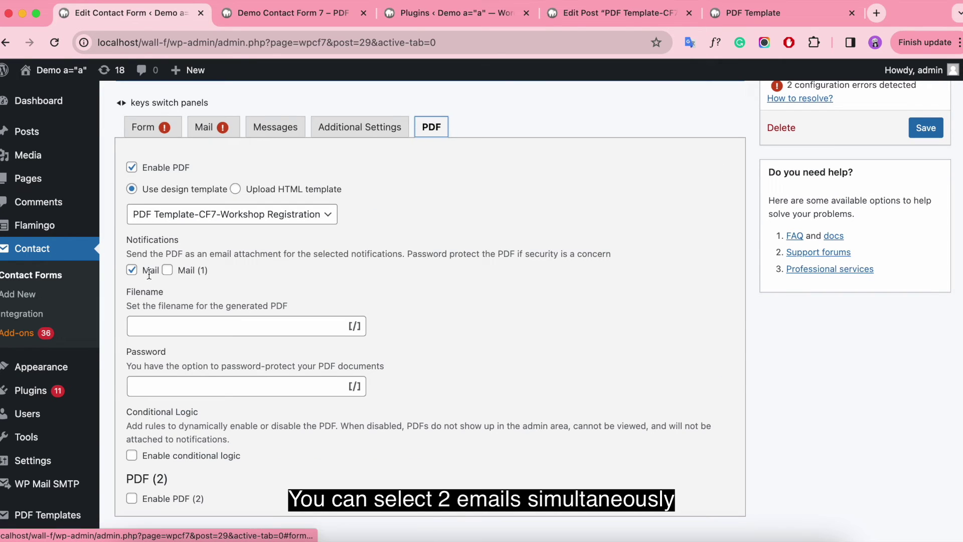
Set the PDF filename to "[your-name] Workshop Registration".
{"action": "scroll", "coordinate": [301, 301], "scroll_direction": "down", "scroll_amount": 1}
{"action": "left_click", "coordinate": [172, 305]}
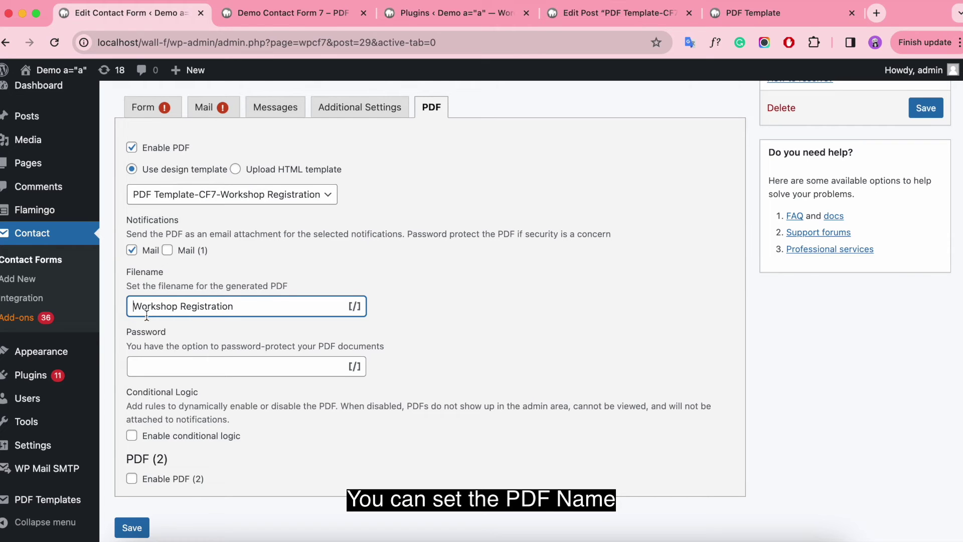
{"action": "left_click", "coordinate": [332, 305]}
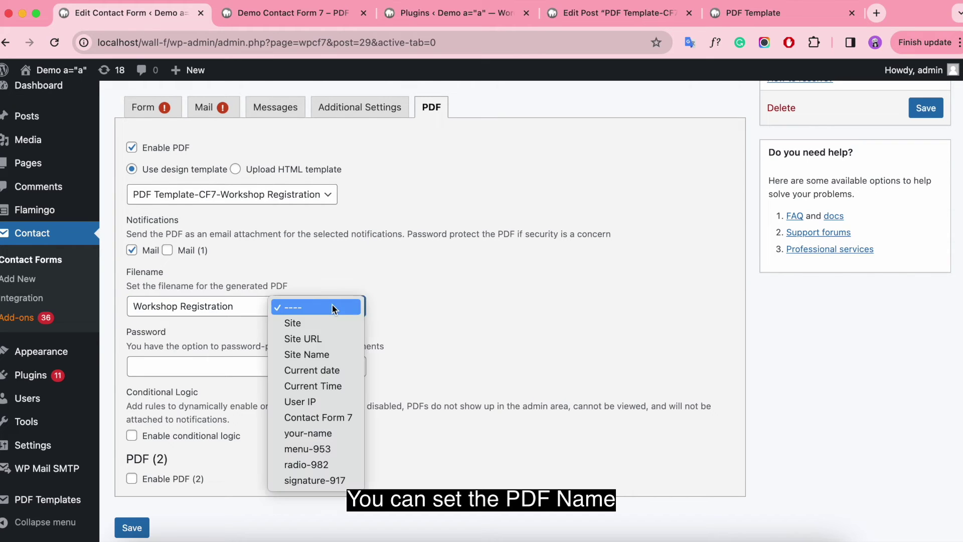
{"action": "left_click", "coordinate": [322, 431]}
{"action": "left_click_drag", "start_coordinate": [235, 309], "coordinate": [300, 306]}
{"action": "key", "text": "super+c"}
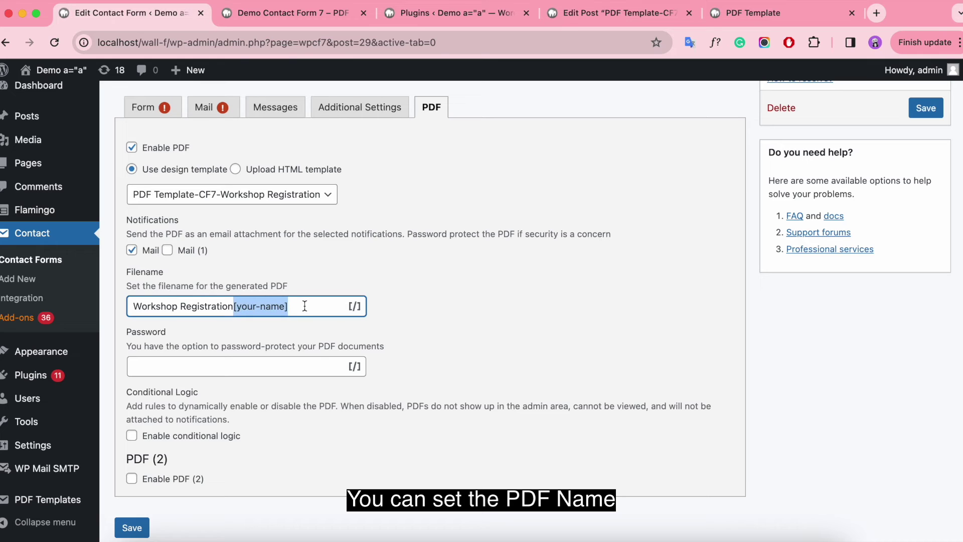
{"action": "key", "text": "BackSpace"}
{"action": "key", "text": "super+v"}
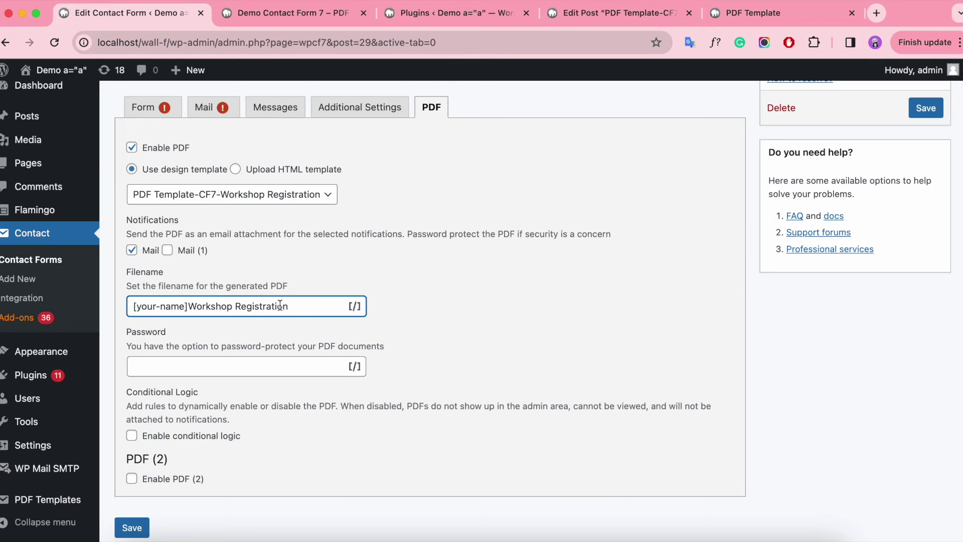
{"action": "left_click", "coordinate": [237, 364]}
{"action": "scroll", "coordinate": [282, 345], "scroll_direction": "down", "scroll_amount": 2}
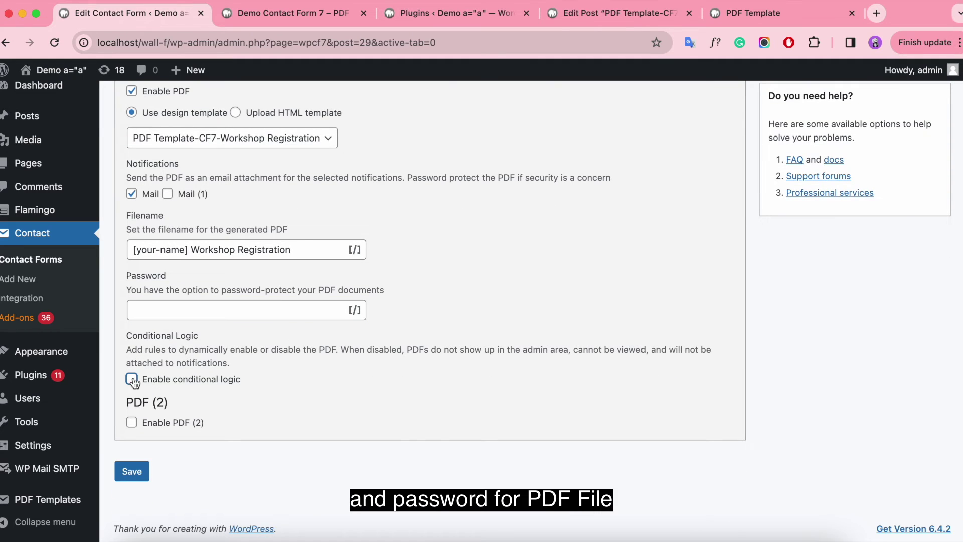
Try conditional logic with an All-match condition rule, then remove it and disable it.
{"action": "left_click", "coordinate": [131, 378]}
{"action": "scroll", "coordinate": [266, 381], "scroll_direction": "down", "scroll_amount": 2}
{"action": "left_click", "coordinate": [267, 329]}
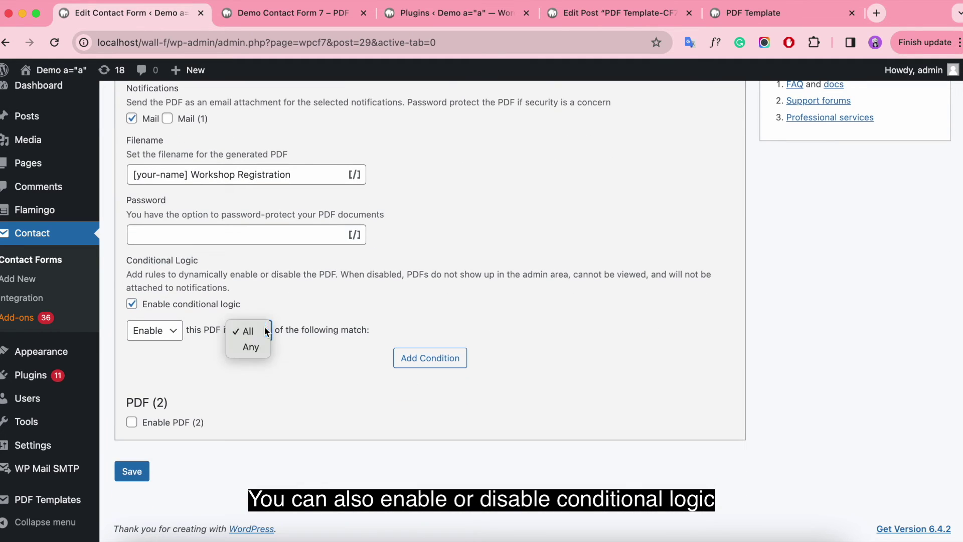
{"action": "left_click", "coordinate": [264, 326]}
{"action": "left_click", "coordinate": [161, 331]}
{"action": "left_click", "coordinate": [170, 328]}
{"action": "left_click", "coordinate": [421, 365]}
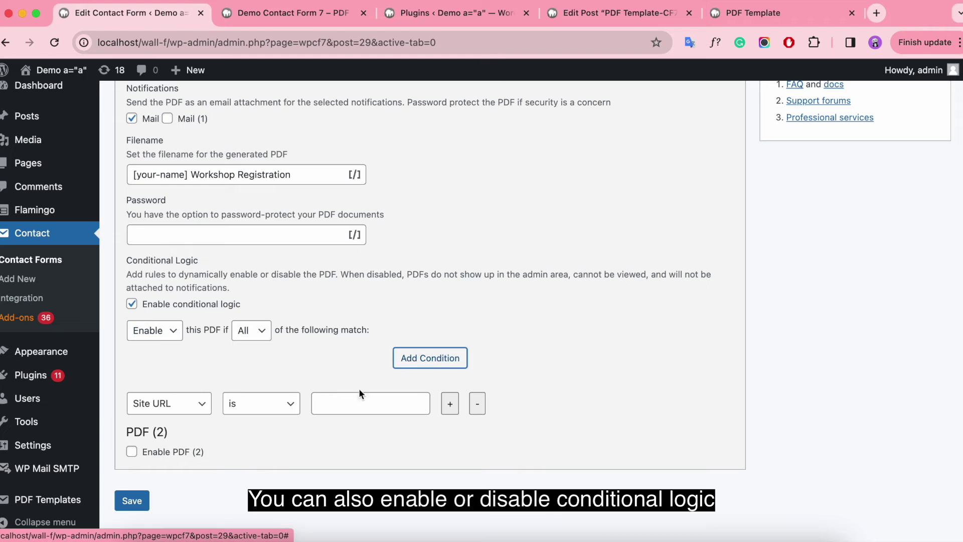
{"action": "left_click", "coordinate": [174, 405]}
{"action": "left_click", "coordinate": [277, 406]}
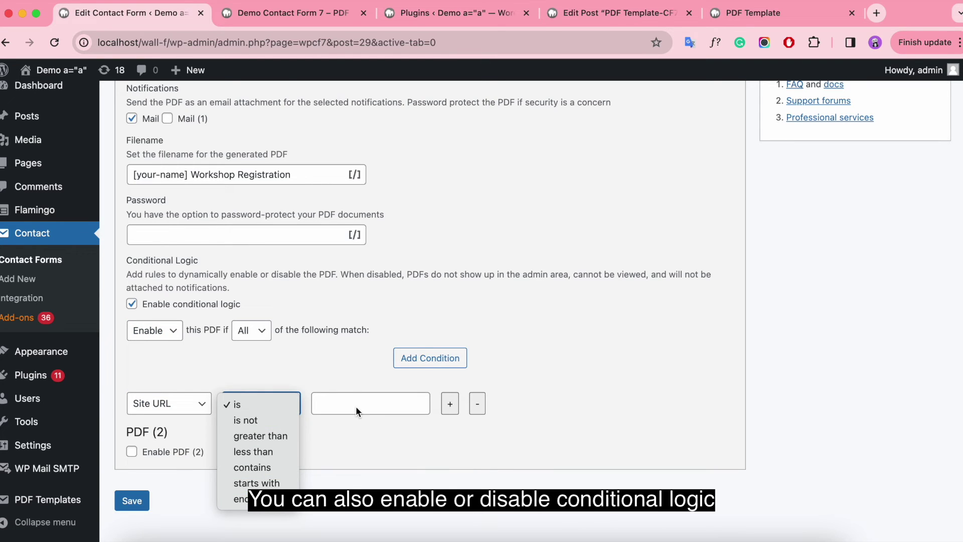
{"action": "left_click", "coordinate": [478, 405]}
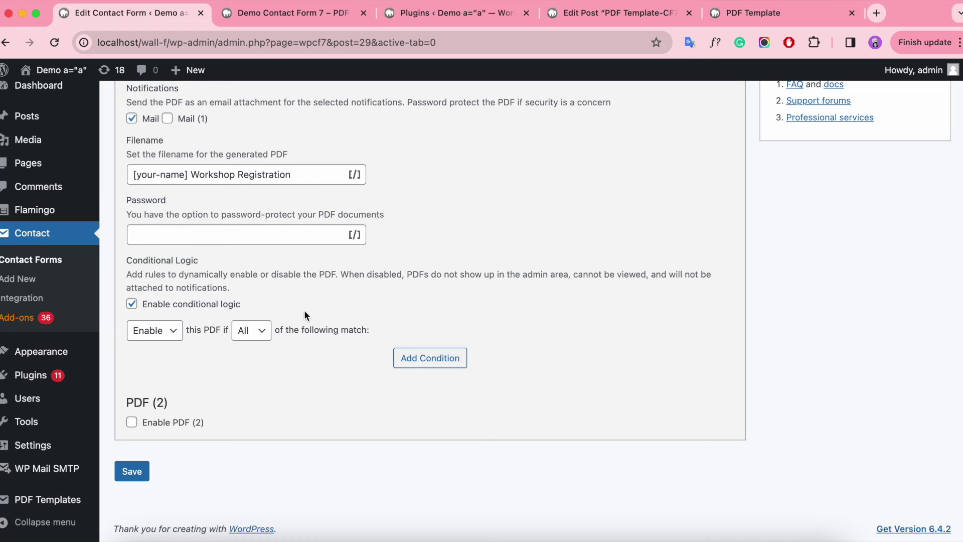
{"action": "left_click", "coordinate": [132, 304]}
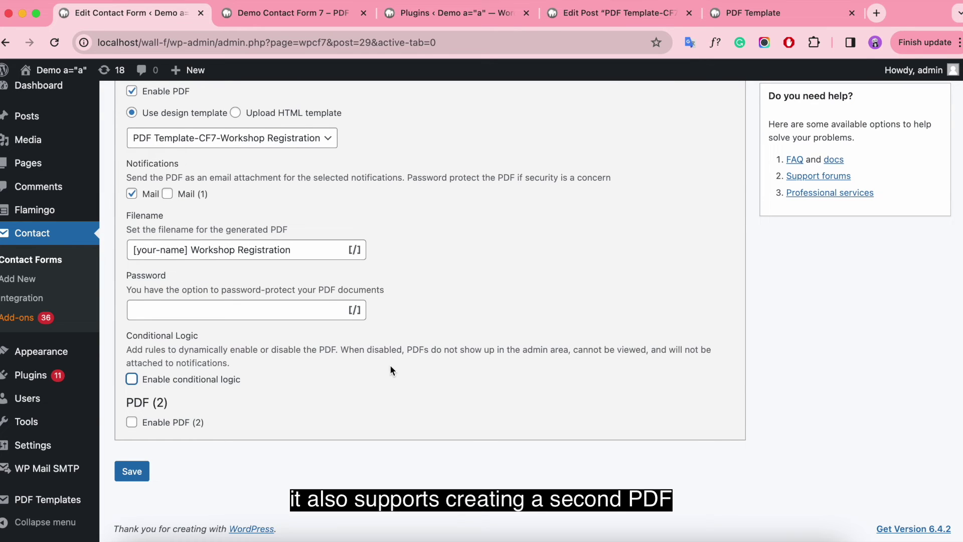
Enable PDF (2) using the PDF Template-CF7-Workshop Registration template.
{"action": "left_click", "coordinate": [133, 423]}
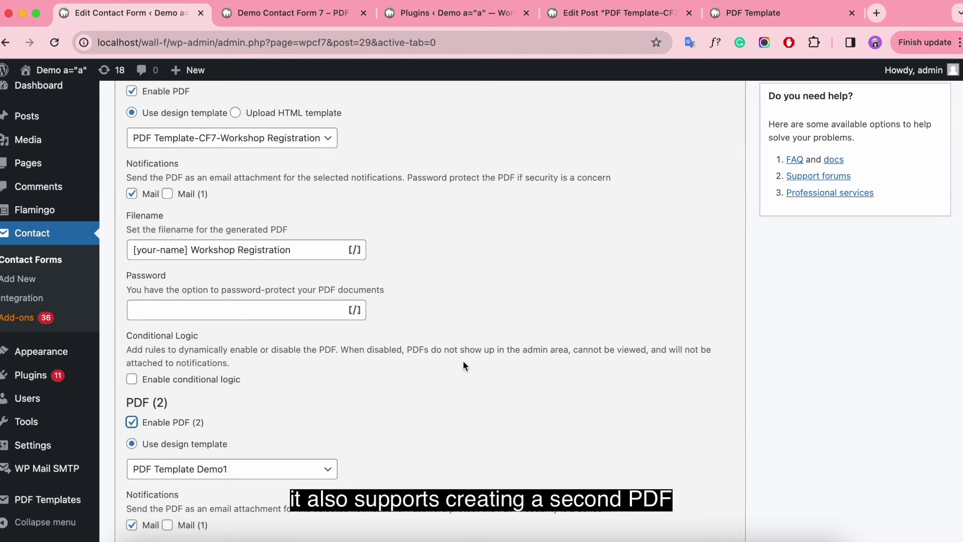
{"action": "scroll", "coordinate": [463, 361], "scroll_direction": "down", "scroll_amount": 5}
{"action": "left_click", "coordinate": [276, 235]}
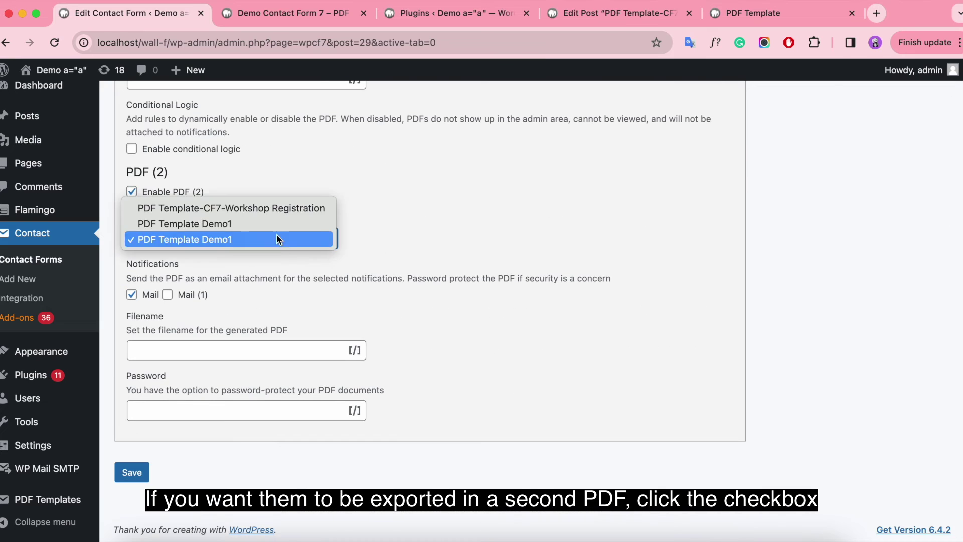
{"action": "left_click", "coordinate": [260, 209]}
{"action": "left_click", "coordinate": [206, 416]}
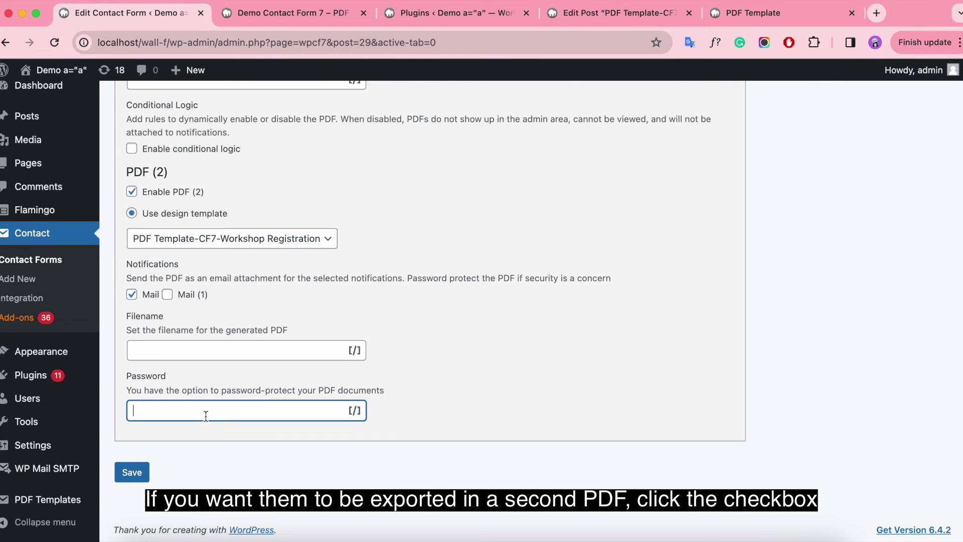
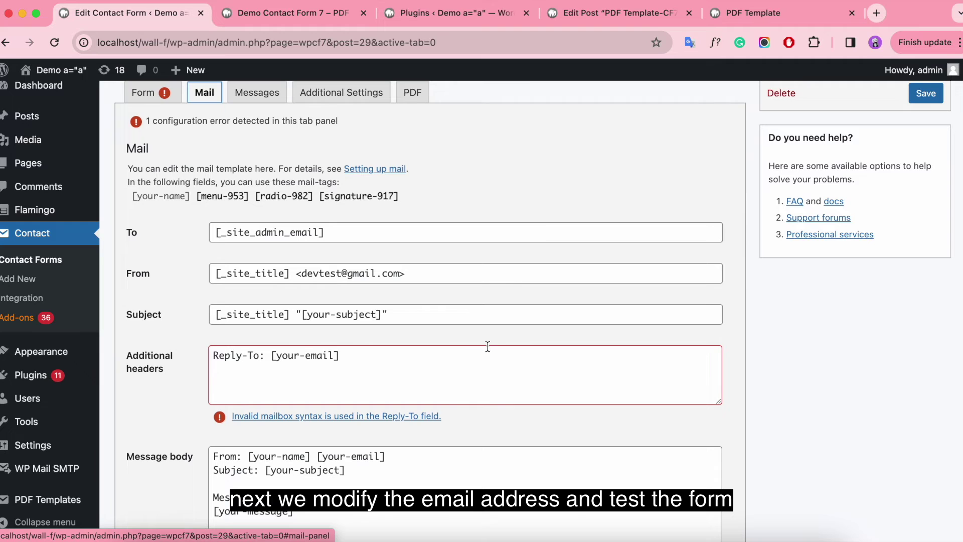
Replace the mail's To recipient with the Gmail address.
{"action": "scroll", "coordinate": [420, 350], "scroll_direction": "down", "scroll_amount": 2}
{"action": "left_click", "coordinate": [340, 188]}
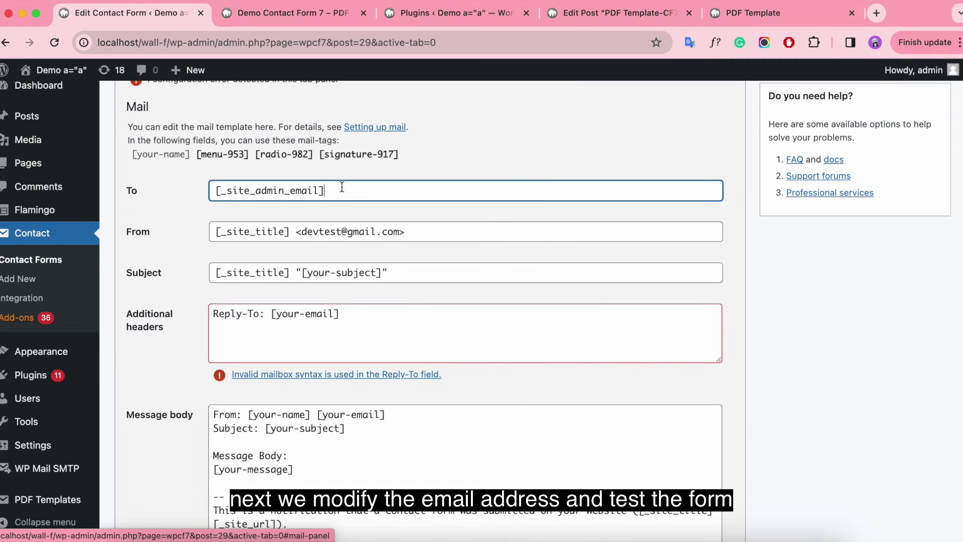
{"action": "left_click_drag", "start_coordinate": [344, 190], "coordinate": [200, 192]}
{"action": "key", "text": "BackSpace"}
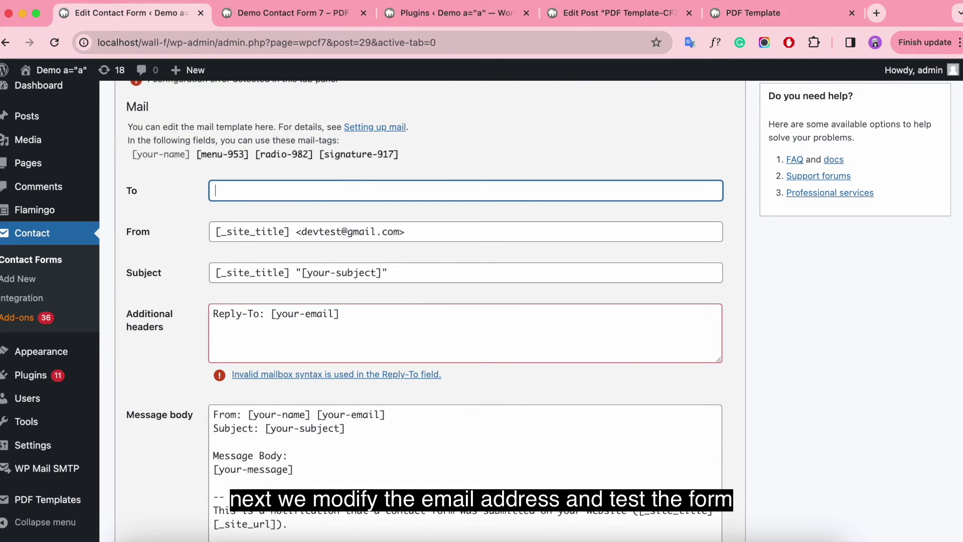
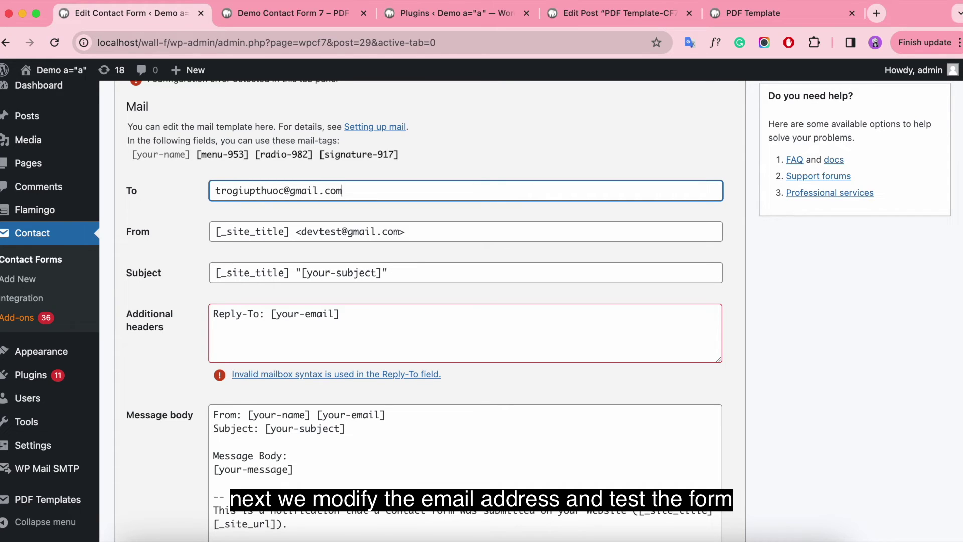
{"action": "left_click", "coordinate": [419, 231]}
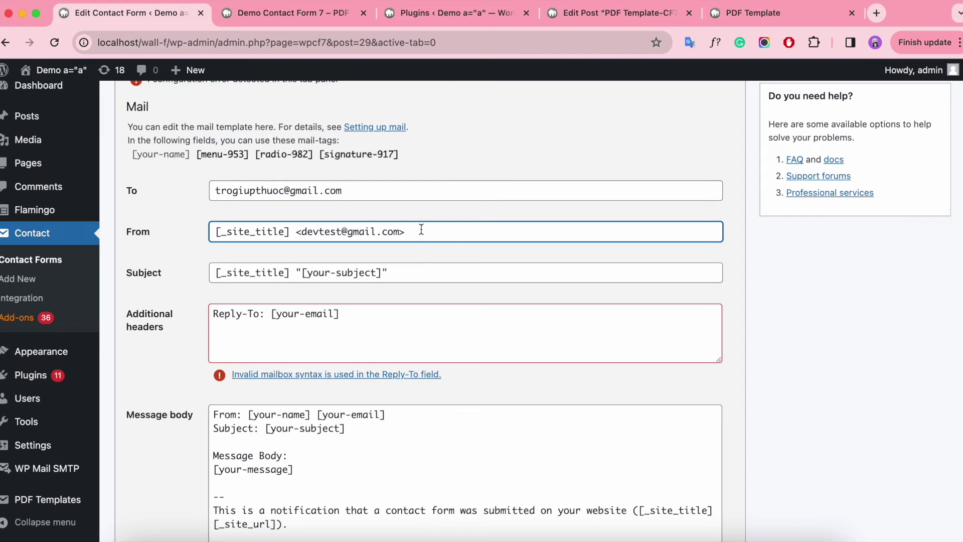
Change the mail subject to 'Workshop Registration December'.
{"action": "left_click", "coordinate": [406, 272]}
{"action": "left_click_drag", "start_coordinate": [407, 271], "coordinate": [211, 272]}
{"action": "key", "text": "BackSpace"}
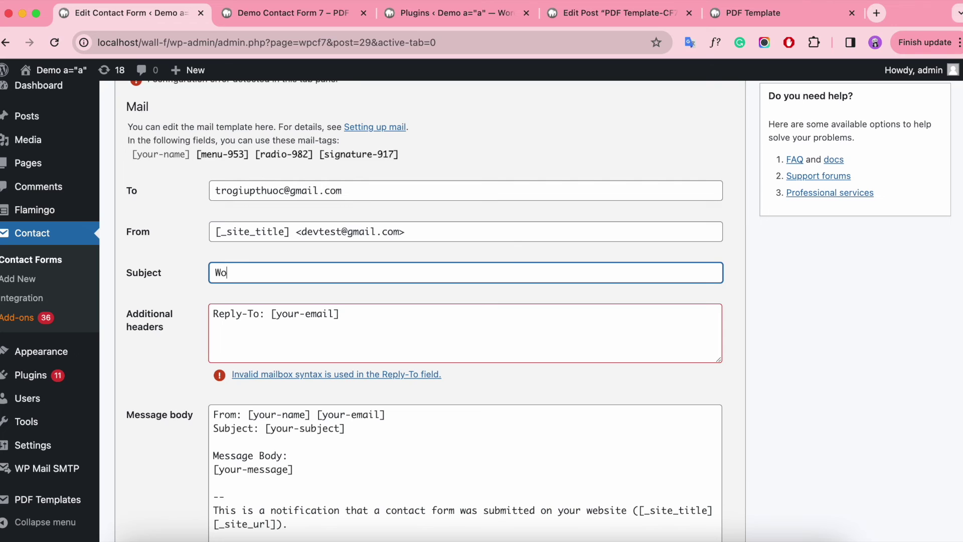
{"action": "type", "text": "Workshop Registratio"}
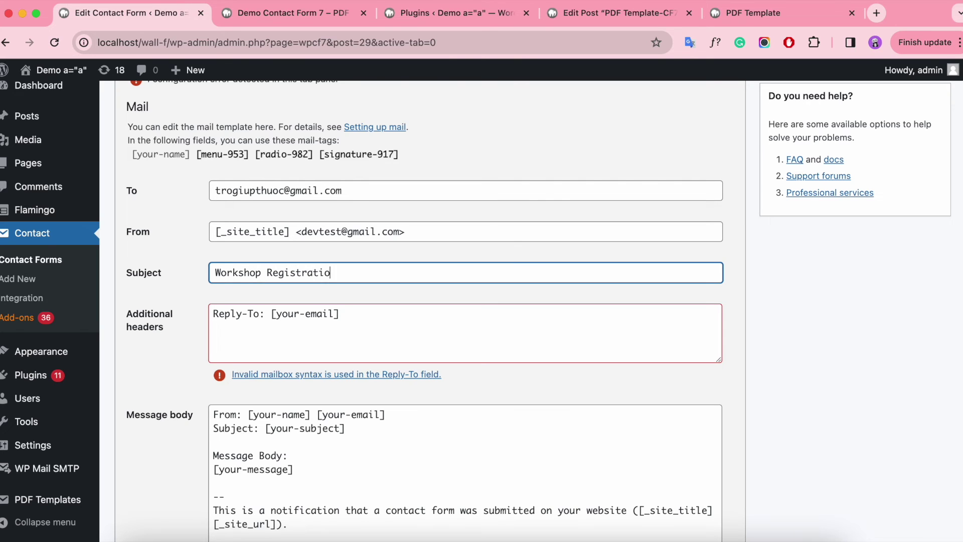
{"action": "type", "text": "n Decemb"}
Replace the [your-email] tag in the Reply-To header with the Gmail address.
{"action": "left_click", "coordinate": [371, 316]}
{"action": "scroll", "coordinate": [391, 312], "scroll_direction": "down", "scroll_amount": 1}
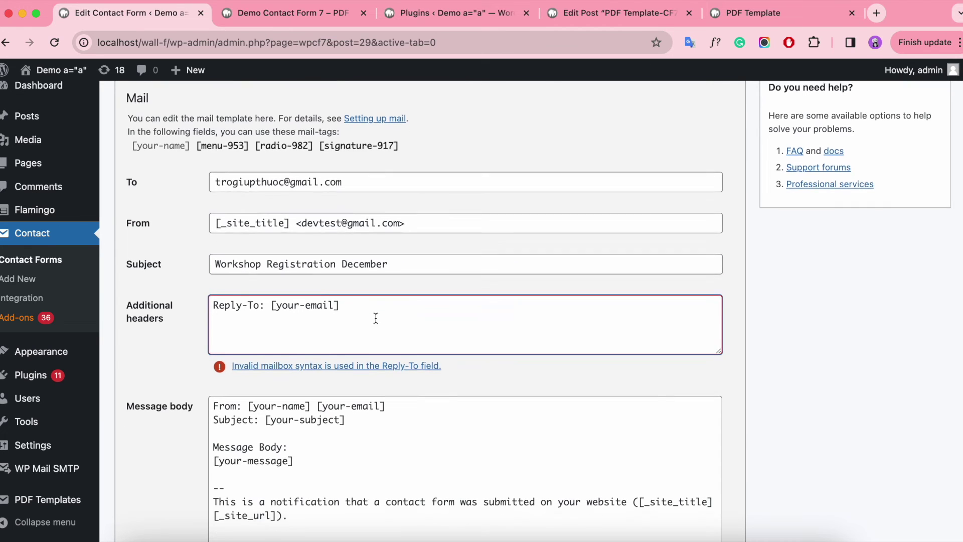
{"action": "scroll", "coordinate": [411, 303], "scroll_direction": "down", "scroll_amount": 1}
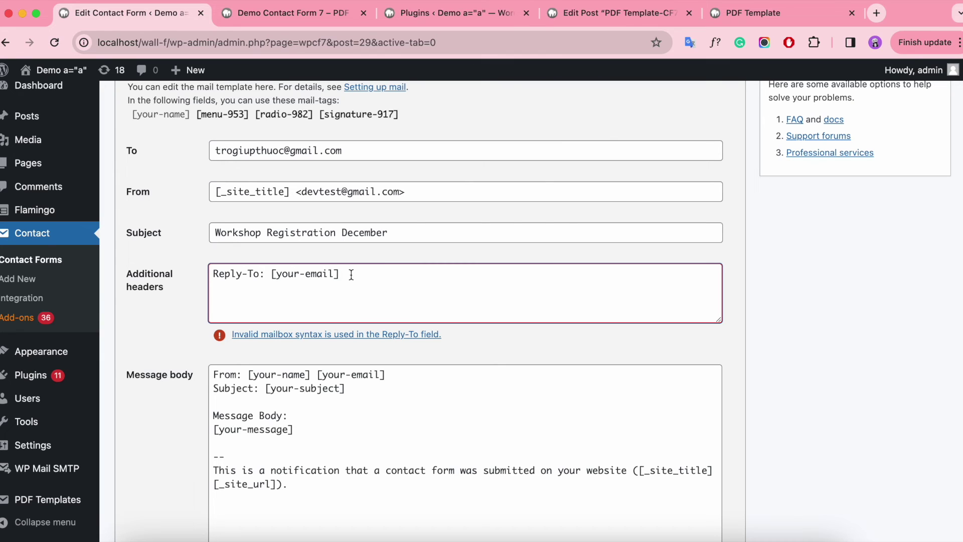
{"action": "left_click_drag", "start_coordinate": [333, 274], "coordinate": [279, 274]}
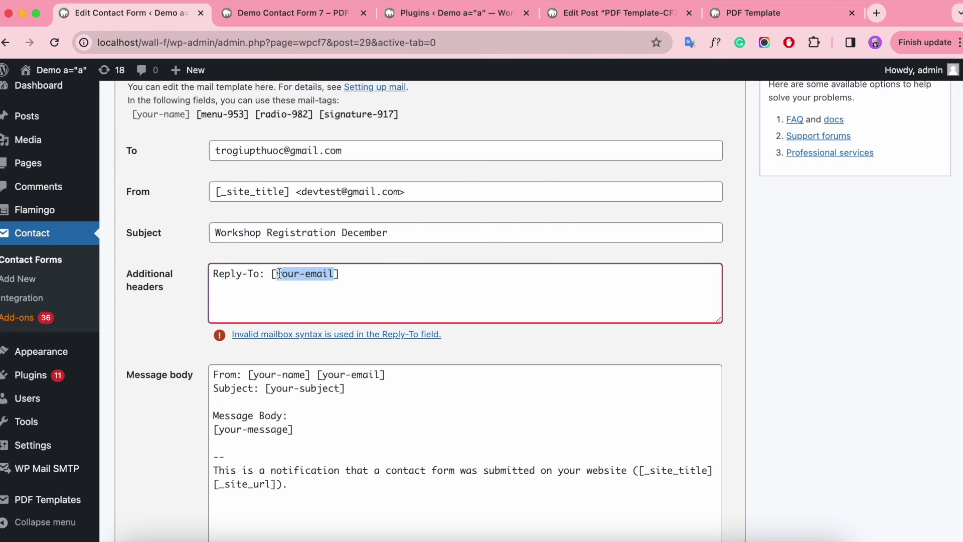
{"action": "key", "text": "BackSpace"}
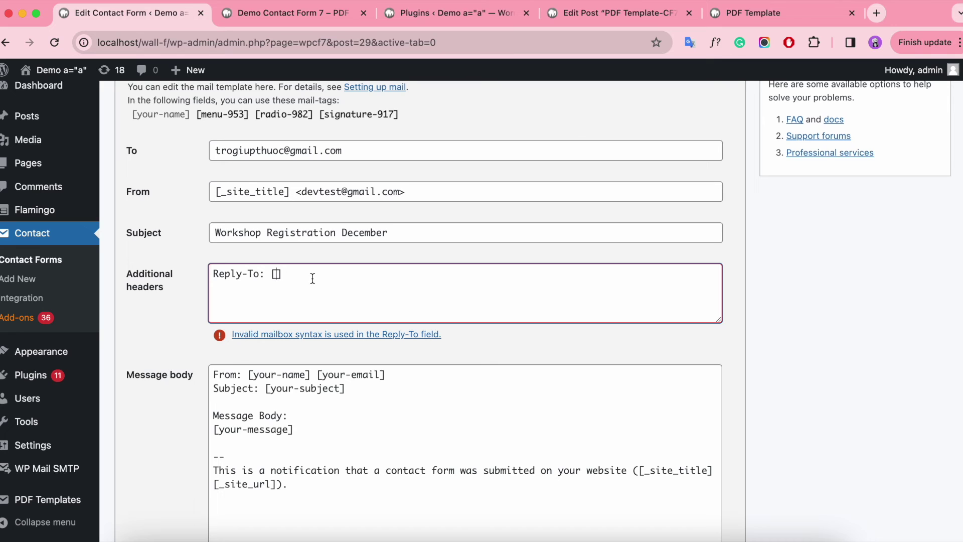
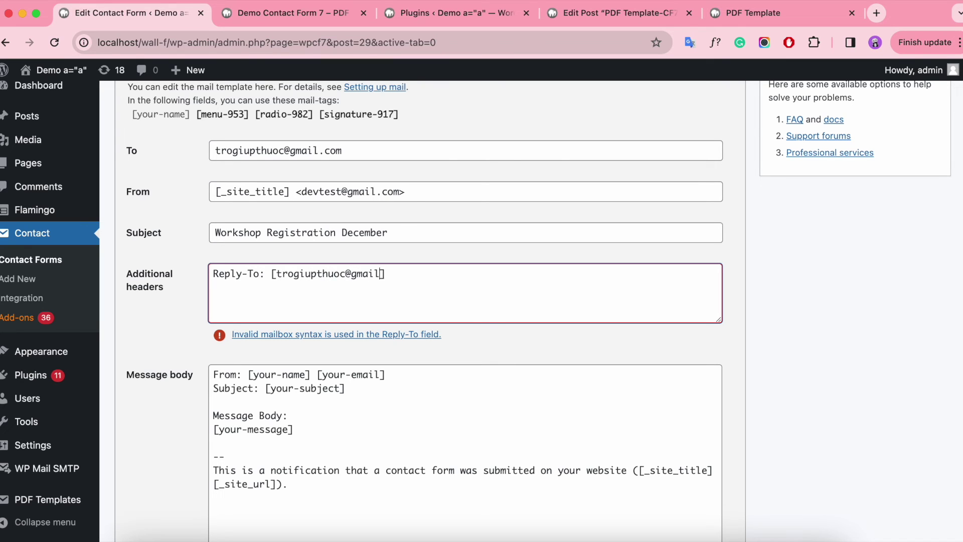
{"action": "scroll", "coordinate": [315, 277], "scroll_direction": "down", "scroll_amount": 3}
Remove the [your-email] tag and the Subject line from the message body.
{"action": "left_click", "coordinate": [377, 335]}
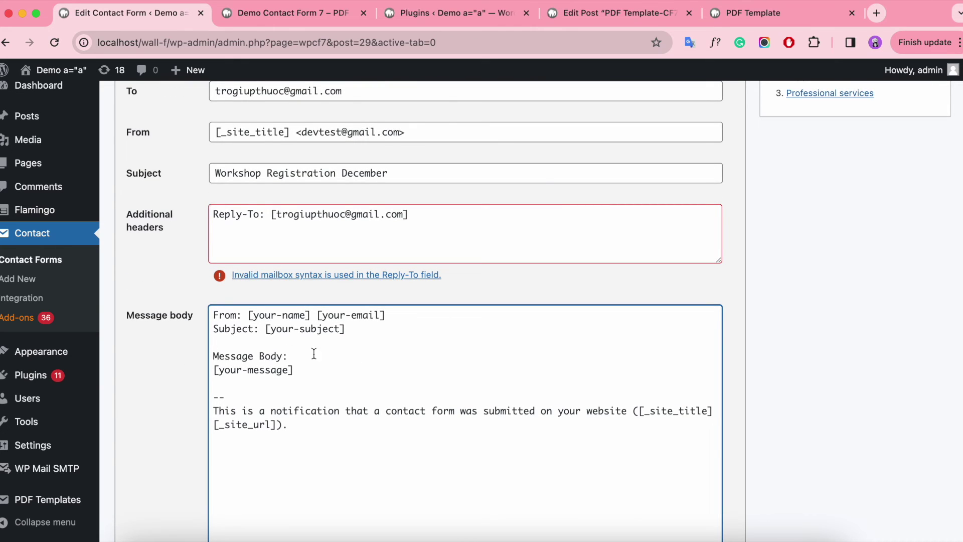
{"action": "left_click", "coordinate": [377, 326]}
{"action": "left_click_drag", "start_coordinate": [317, 317], "coordinate": [408, 314]}
{"action": "key", "text": "BackSpace"}
{"action": "scroll", "coordinate": [326, 281], "scroll_direction": "down", "scroll_amount": 2}
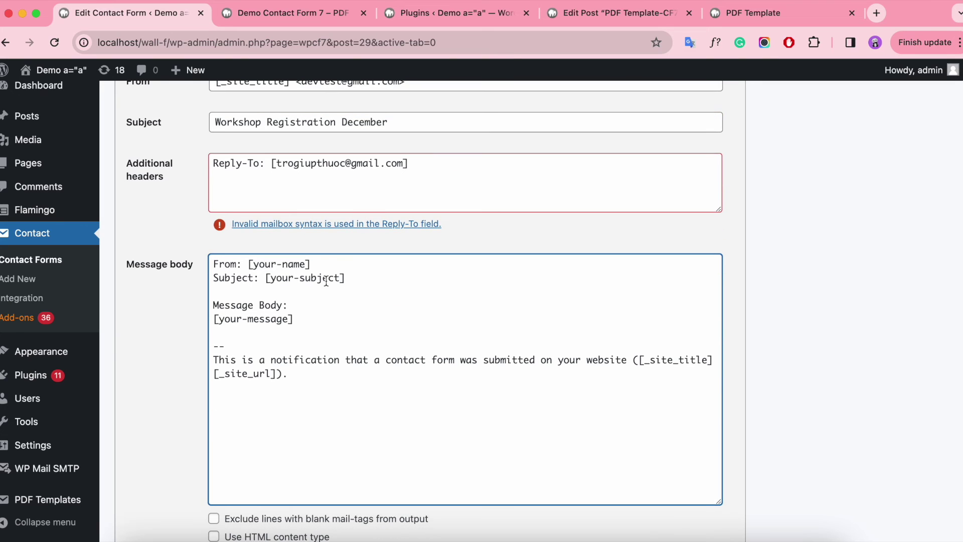
{"action": "left_click_drag", "start_coordinate": [356, 280], "coordinate": [211, 279]}
{"action": "key", "text": "BackSpace"}
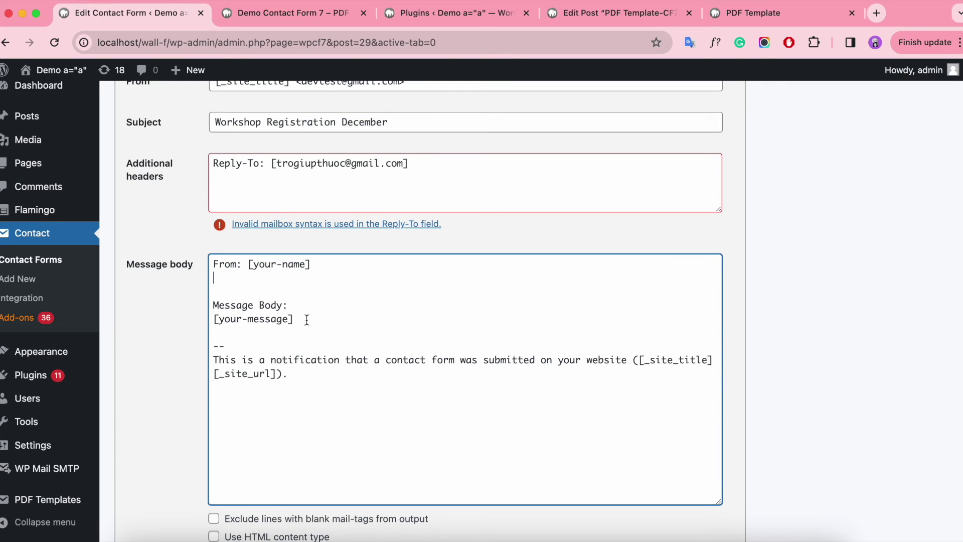
Replace the [your-message] tag with the line 'Workshop Registration Confirm'.
{"action": "left_click_drag", "start_coordinate": [303, 319], "coordinate": [211, 325]}
{"action": "key", "text": "BackSpace"}
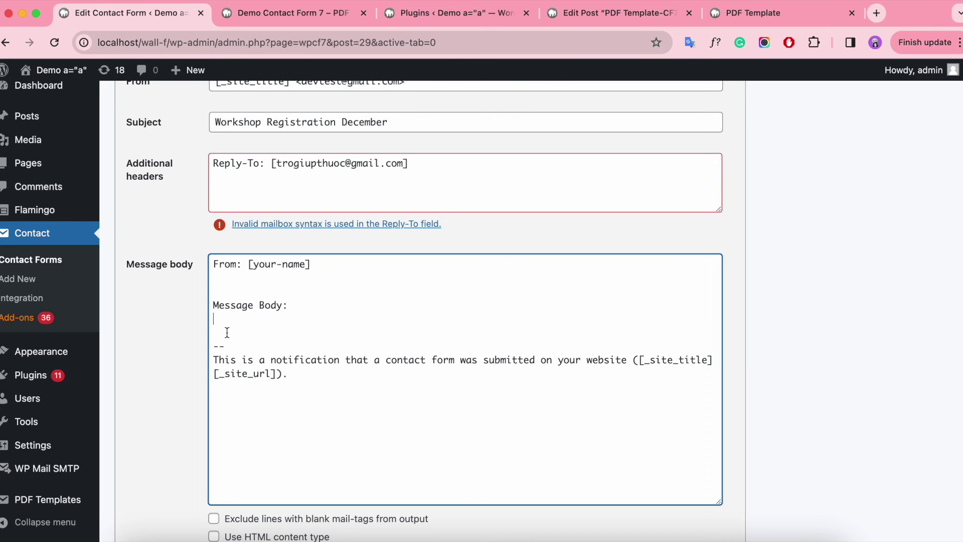
{"action": "type", "text": "Workshop Registration Conf"}
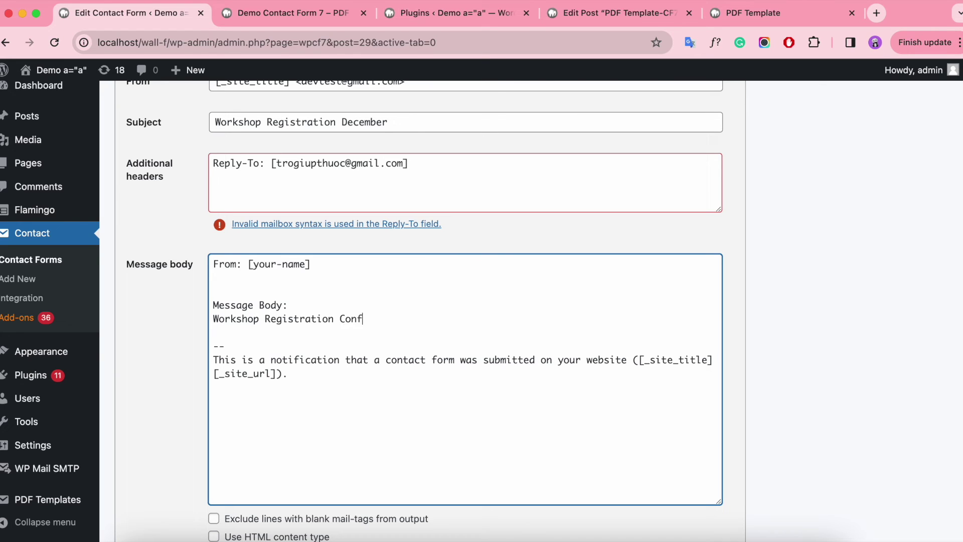
{"action": "type", "text": "or"}
{"action": "scroll", "coordinate": [293, 346], "scroll_direction": "down", "scroll_amount": 1}
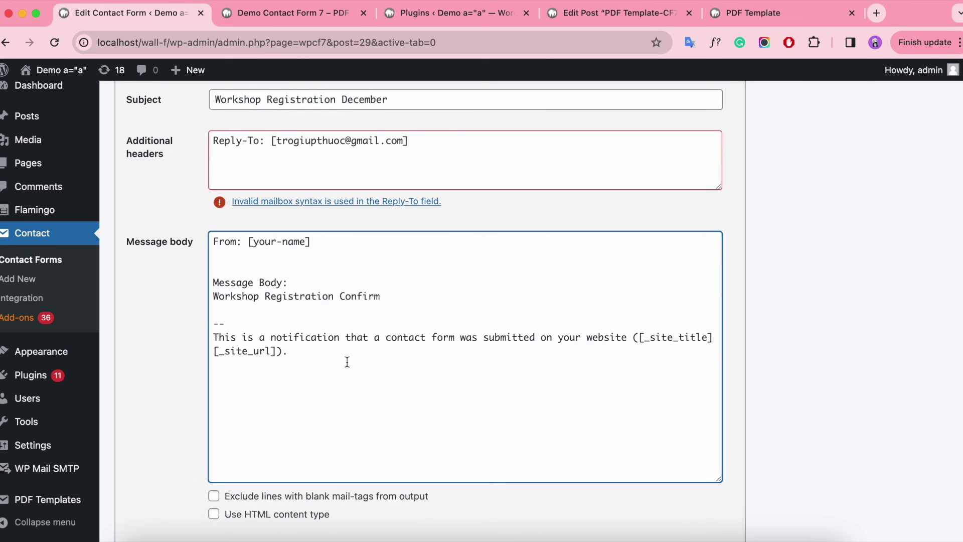
{"action": "scroll", "coordinate": [350, 365], "scroll_direction": "down", "scroll_amount": 8}
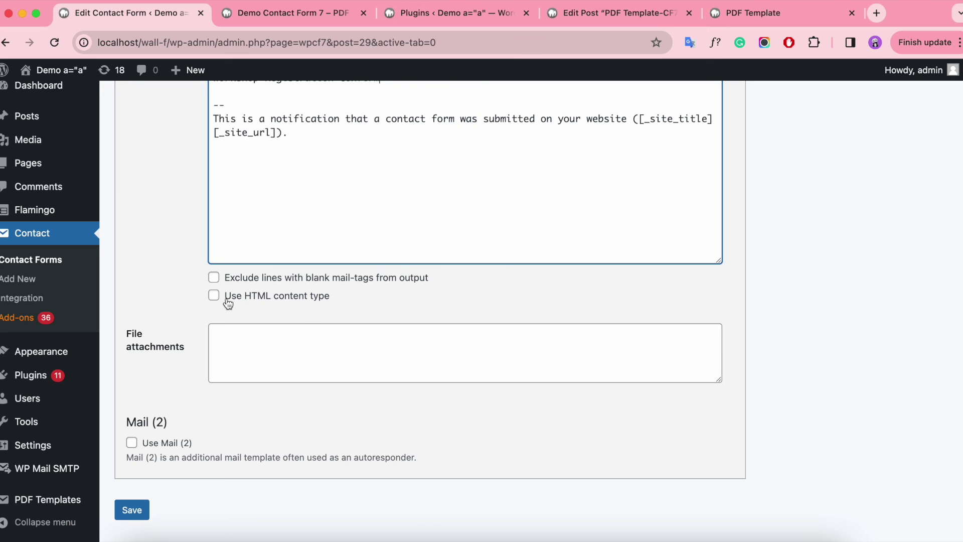
Enable 'Use HTML content type' for the form's mail.
{"action": "left_click", "coordinate": [228, 301]}
{"action": "scroll", "coordinate": [494, 347], "scroll_direction": "down", "scroll_amount": 2}
{"action": "scroll", "coordinate": [446, 346], "scroll_direction": "up", "scroll_amount": 8}
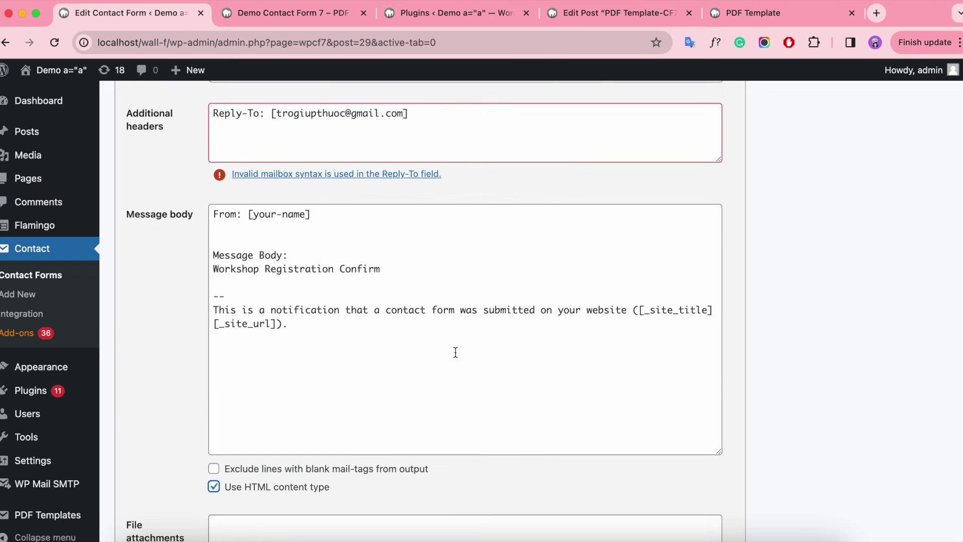
{"action": "scroll", "coordinate": [455, 351], "scroll_direction": "up", "scroll_amount": 8}
{"action": "scroll", "coordinate": [452, 361], "scroll_direction": "down", "scroll_amount": 8}
{"action": "scroll", "coordinate": [450, 370], "scroll_direction": "up", "scroll_amount": 4}
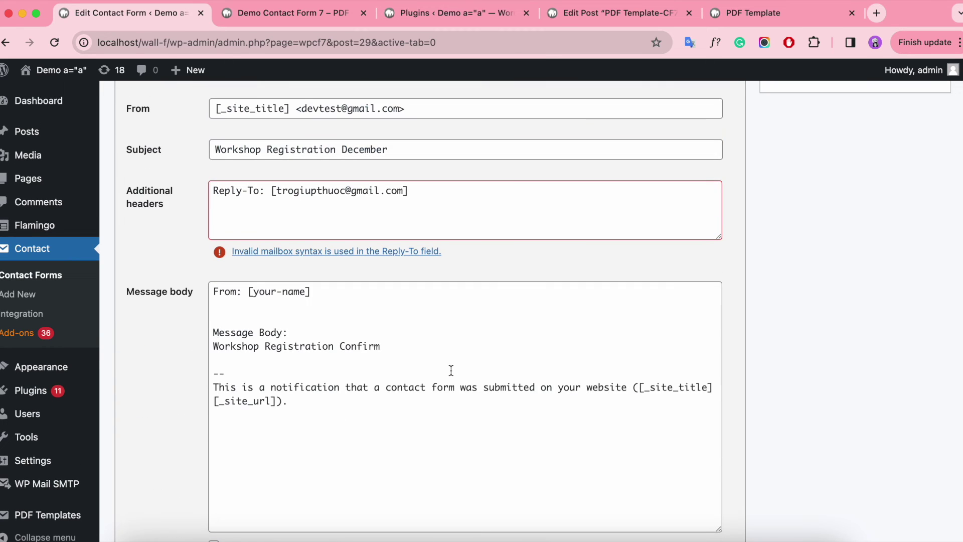
{"action": "scroll", "coordinate": [451, 374], "scroll_direction": "down", "scroll_amount": 10}
Save the Workshop Registration Dec 25th, 2023 form, then save again from the Form tab.
{"action": "left_click", "coordinate": [131, 469]}
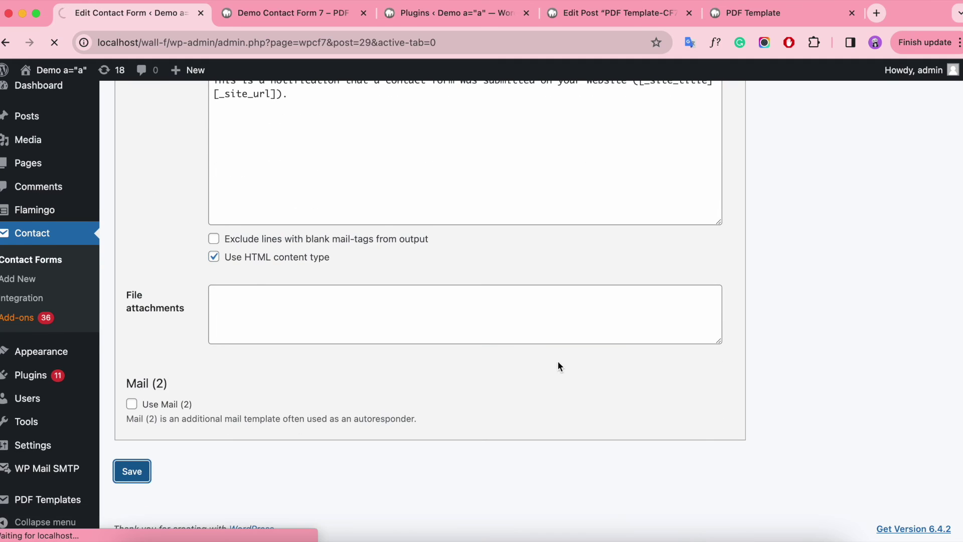
{"action": "scroll", "coordinate": [559, 365], "scroll_direction": "up", "scroll_amount": 4}
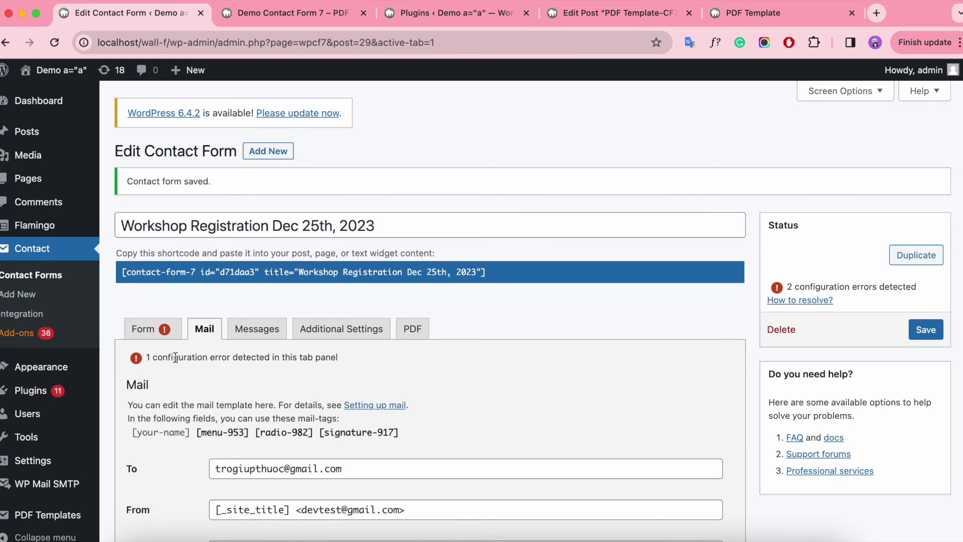
{"action": "left_click", "coordinate": [143, 329]}
{"action": "scroll", "coordinate": [483, 372], "scroll_direction": "down", "scroll_amount": 3}
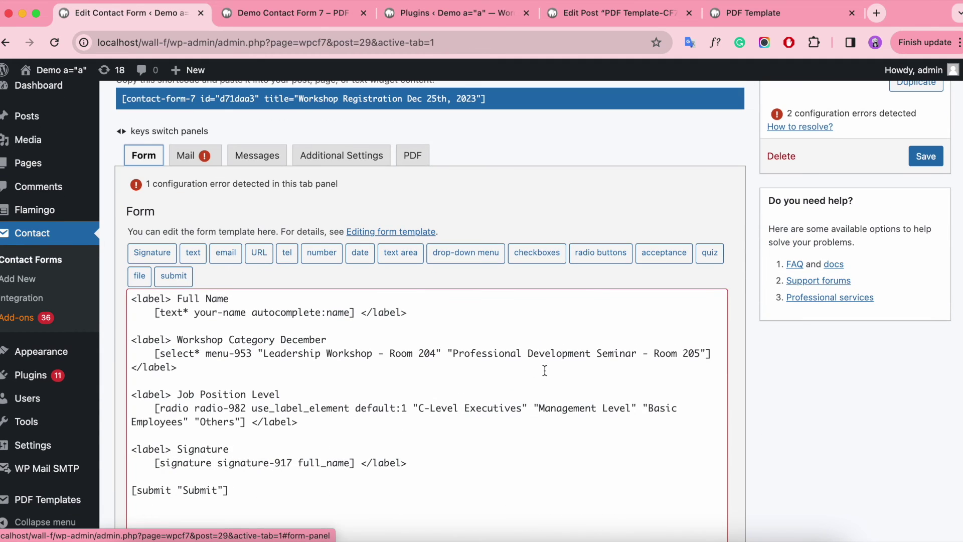
{"action": "scroll", "coordinate": [547, 376], "scroll_direction": "down", "scroll_amount": 4}
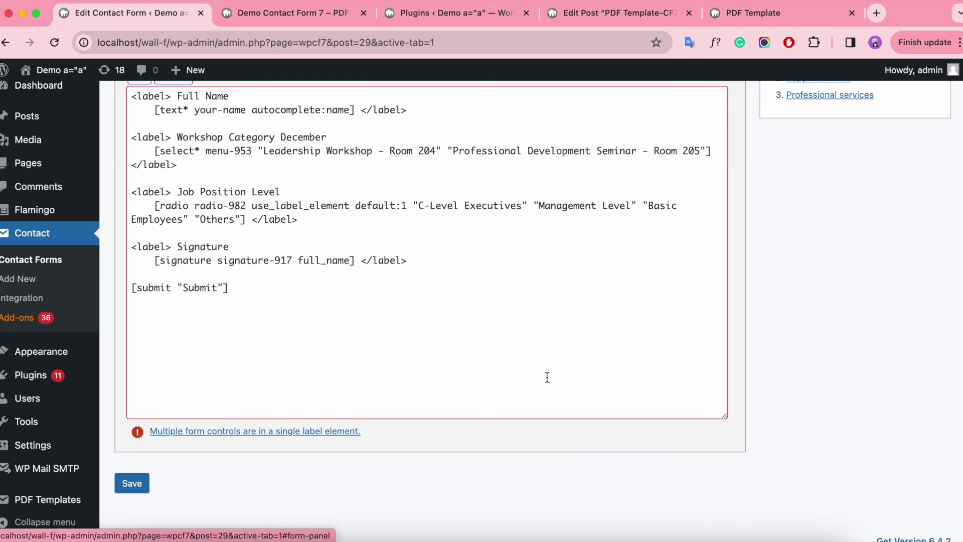
{"action": "scroll", "coordinate": [547, 377], "scroll_direction": "up", "scroll_amount": 7}
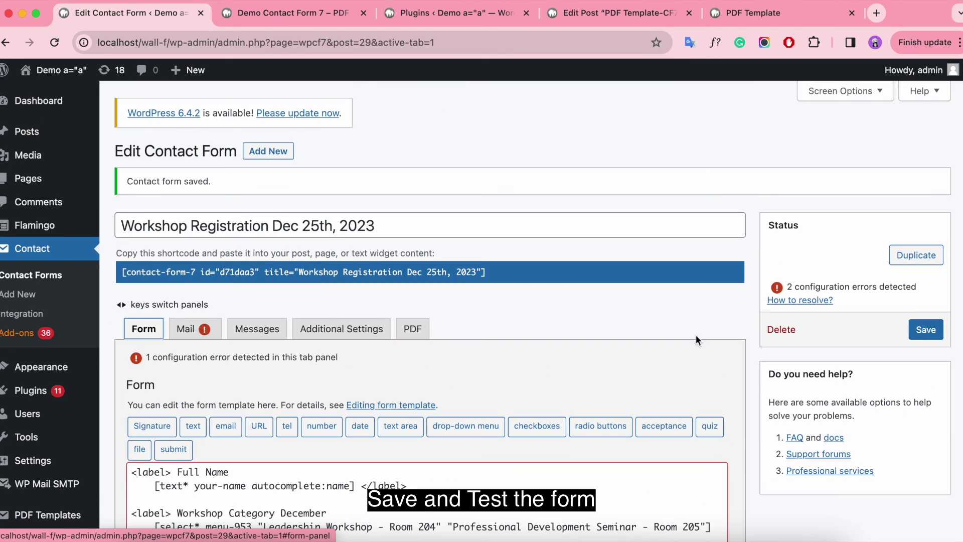
{"action": "left_click", "coordinate": [936, 330]}
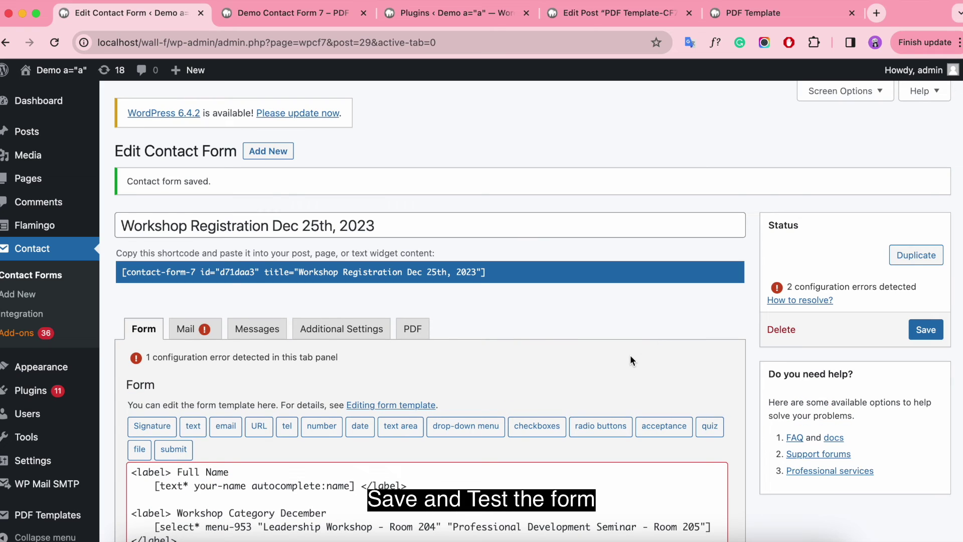
On the front-end form, enter the registrant's full name and choose Professional Development Seminar - Room 205.
{"action": "left_click", "coordinate": [297, 15]}
{"action": "left_click", "coordinate": [214, 257]}
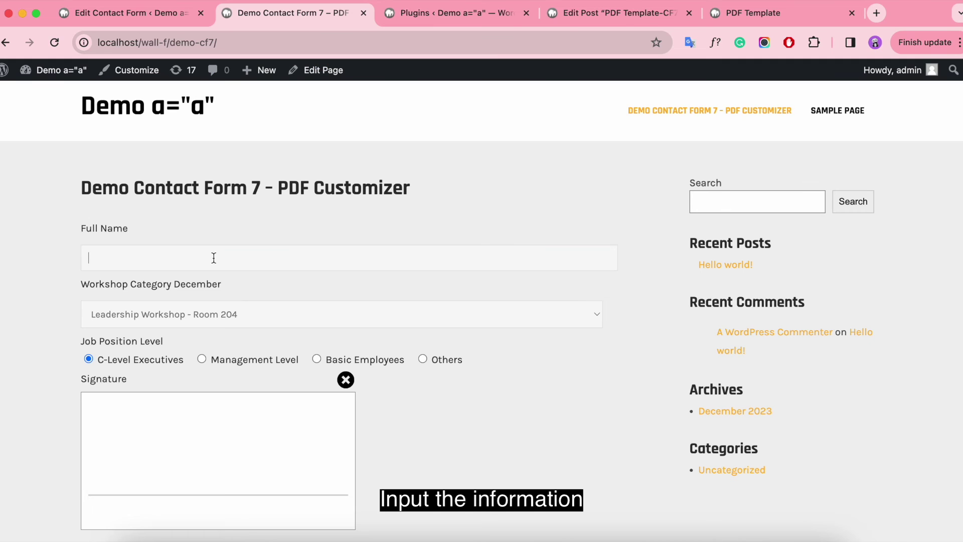
{"action": "left_click", "coordinate": [271, 314]}
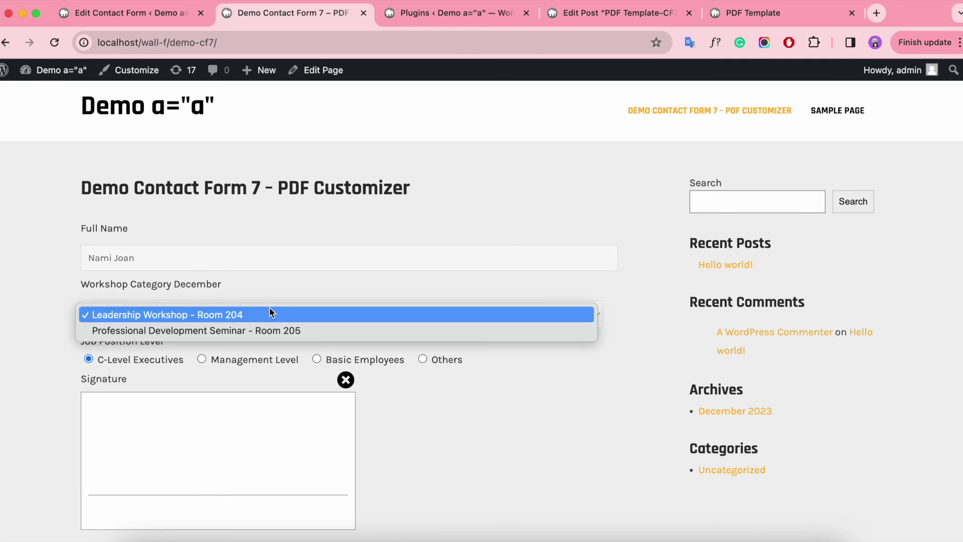
{"action": "left_click", "coordinate": [292, 329]}
Redraw the signature, enter the registrant's name, and submit the Management Level registration.
{"action": "scroll", "coordinate": [288, 332], "scroll_direction": "down", "scroll_amount": 1}
{"action": "scroll", "coordinate": [242, 343], "scroll_direction": "down", "scroll_amount": 5}
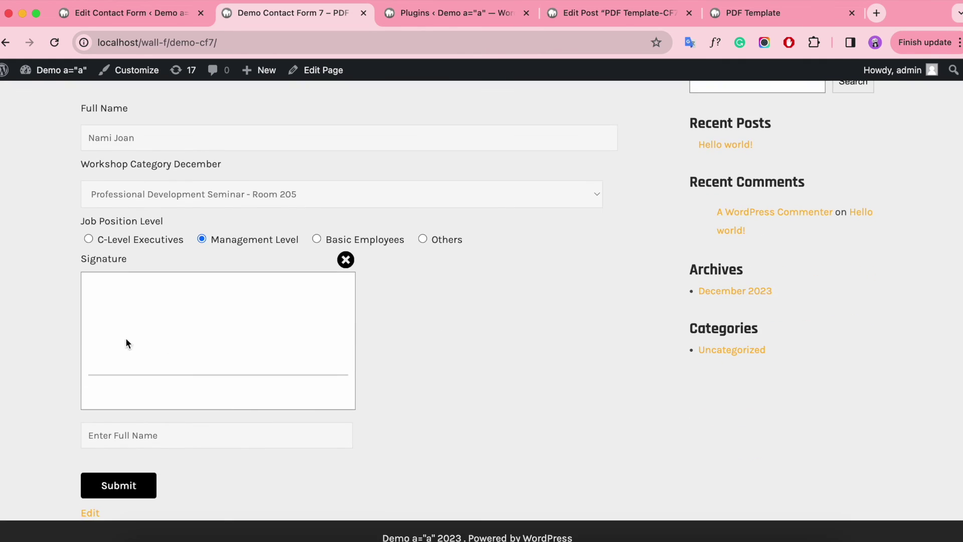
{"action": "mouse_move", "coordinate": [128, 315]}
{"action": "left_mouse_down"}
{"action": "mouse_move", "coordinate": [188, 306]}
{"action": "mouse_move", "coordinate": [234, 342]}
{"action": "mouse_move", "coordinate": [296, 275]}
{"action": "left_mouse_up"}
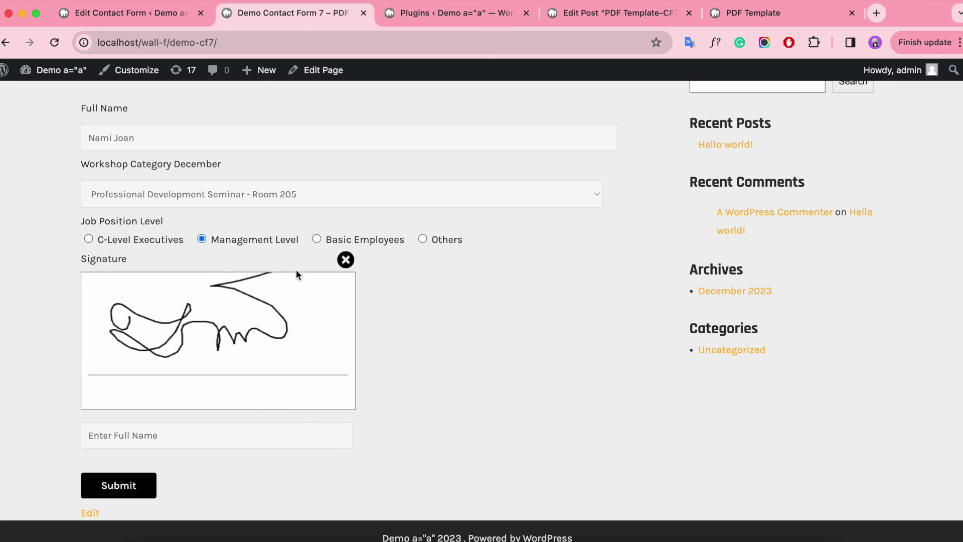
{"action": "left_click", "coordinate": [346, 260]}
{"action": "left_click_drag", "start_coordinate": [108, 346], "coordinate": [223, 341]}
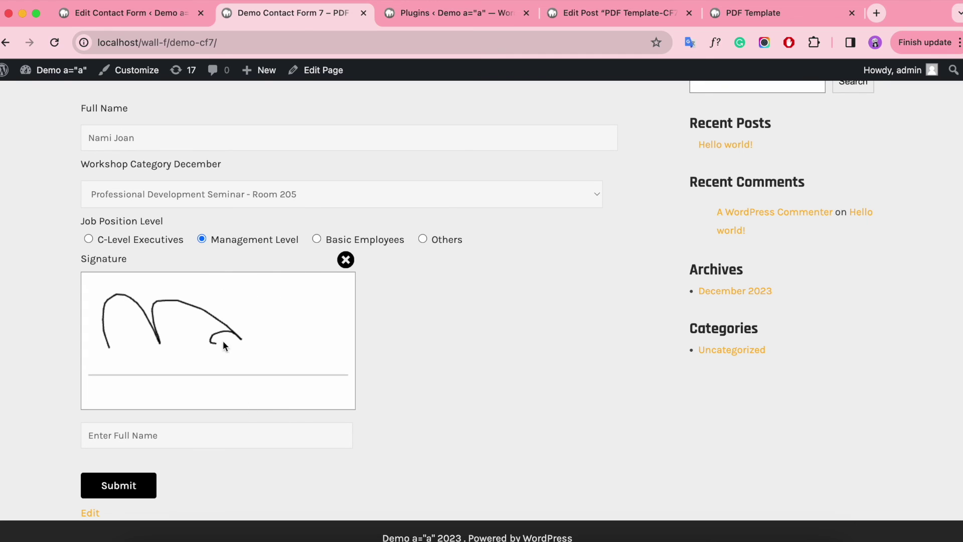
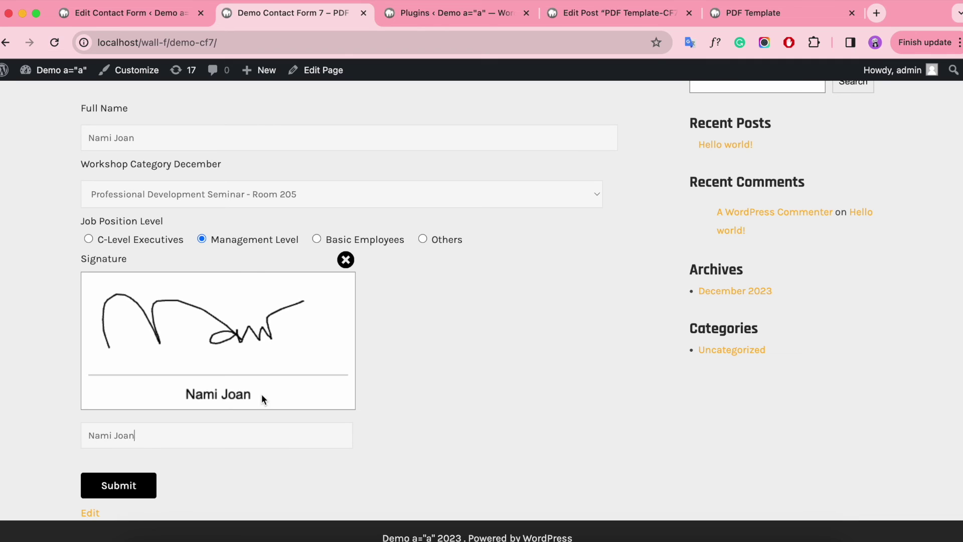
{"action": "left_click", "coordinate": [122, 491]}
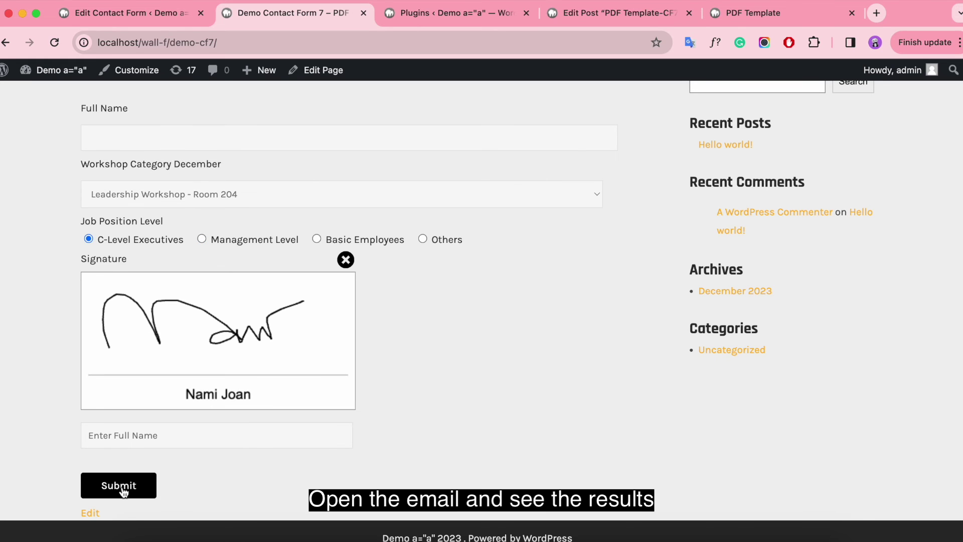
Open Gmail in a new tab and open the Workshop Registration December email.
{"action": "scroll", "coordinate": [437, 351], "scroll_direction": "down", "scroll_amount": 2}
{"action": "key", "text": "super+t"}
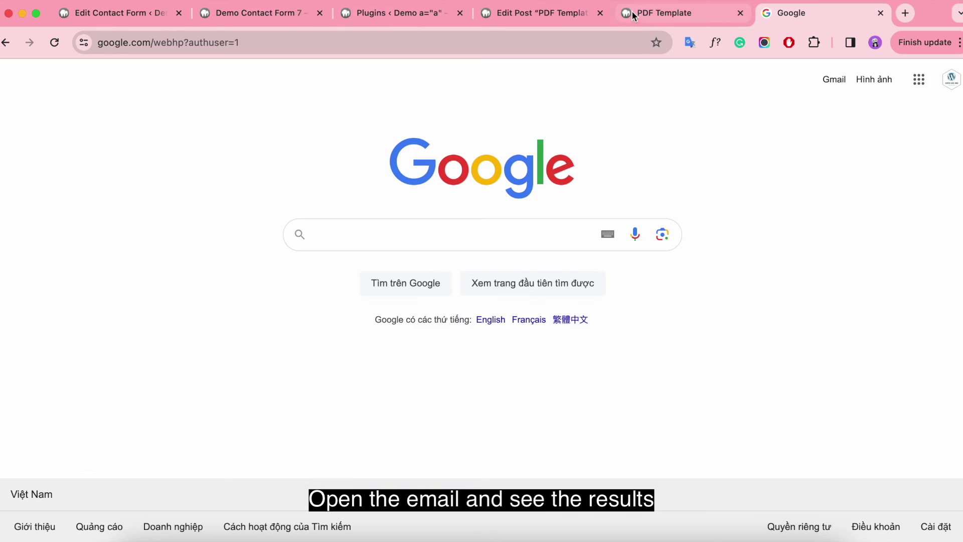
{"action": "left_click", "coordinate": [834, 79]}
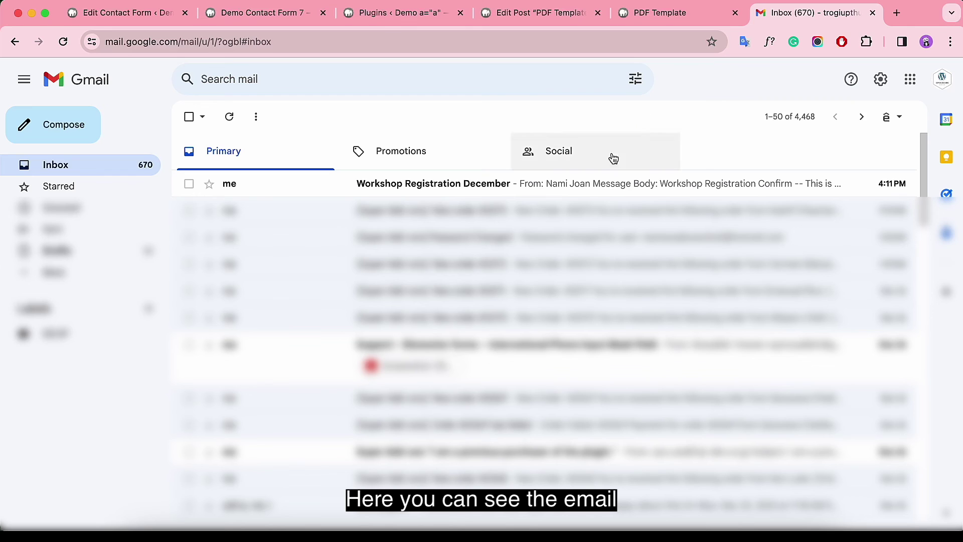
{"action": "left_click", "coordinate": [544, 187]}
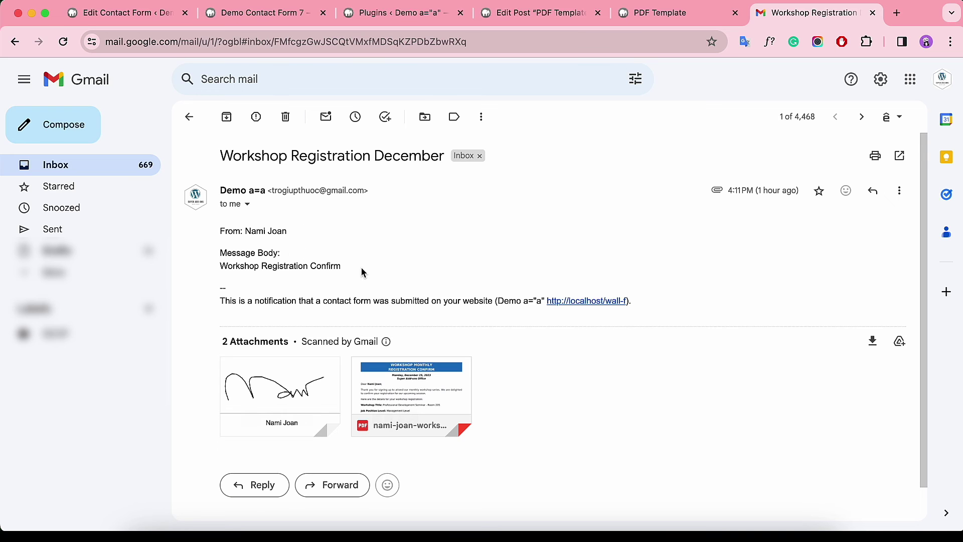
Preview the attached registration PDF and signature.png image, then close both previews.
{"action": "left_click", "coordinate": [439, 385]}
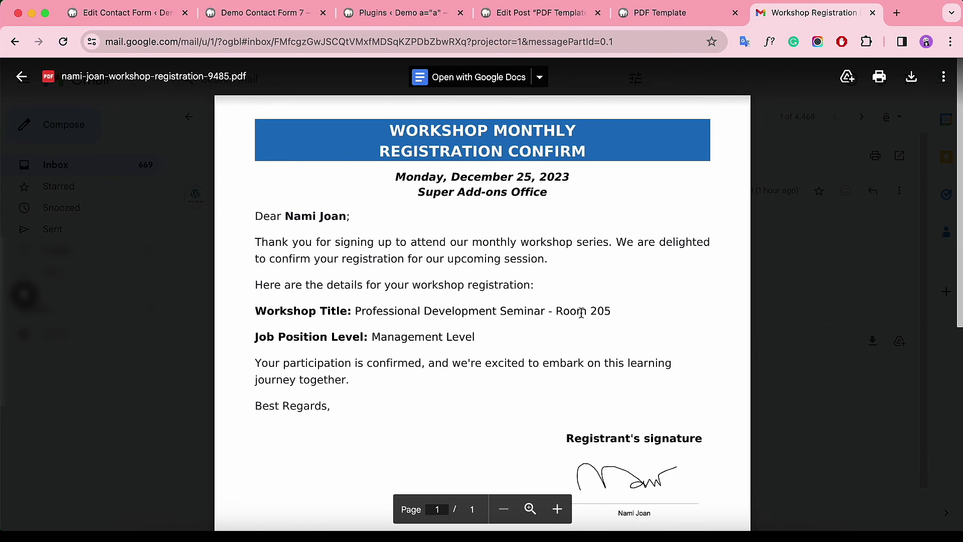
{"action": "left_click_drag", "start_coordinate": [605, 311], "coordinate": [367, 310]}
{"action": "left_click_drag", "start_coordinate": [476, 337], "coordinate": [372, 337]}
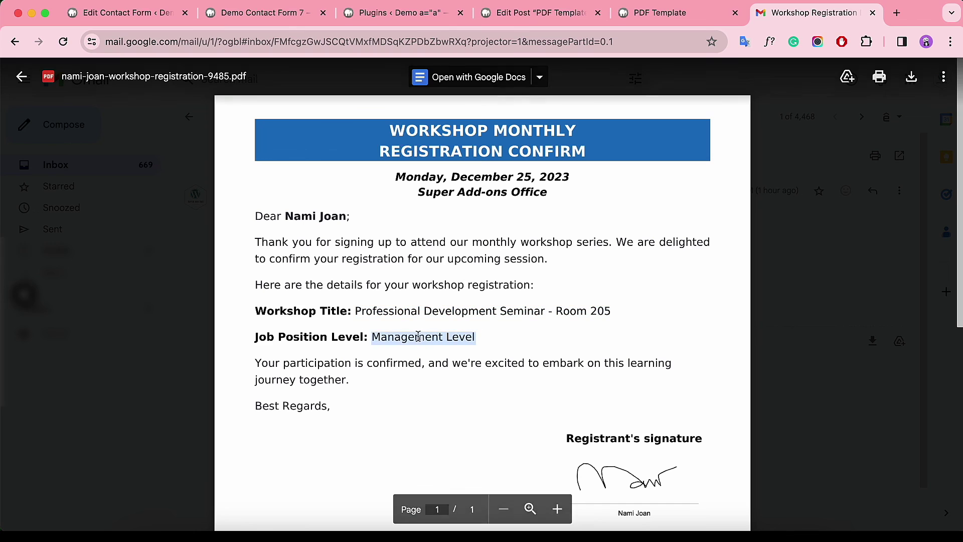
{"action": "left_click", "coordinate": [488, 338]}
{"action": "scroll", "coordinate": [648, 334], "scroll_direction": "down", "scroll_amount": 4}
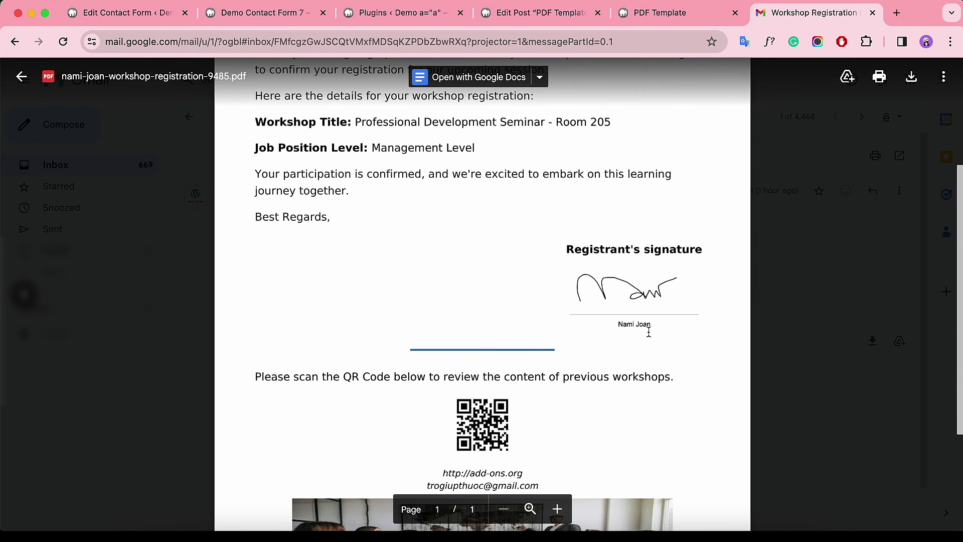
{"action": "scroll", "coordinate": [645, 321], "scroll_direction": "down", "scroll_amount": 4}
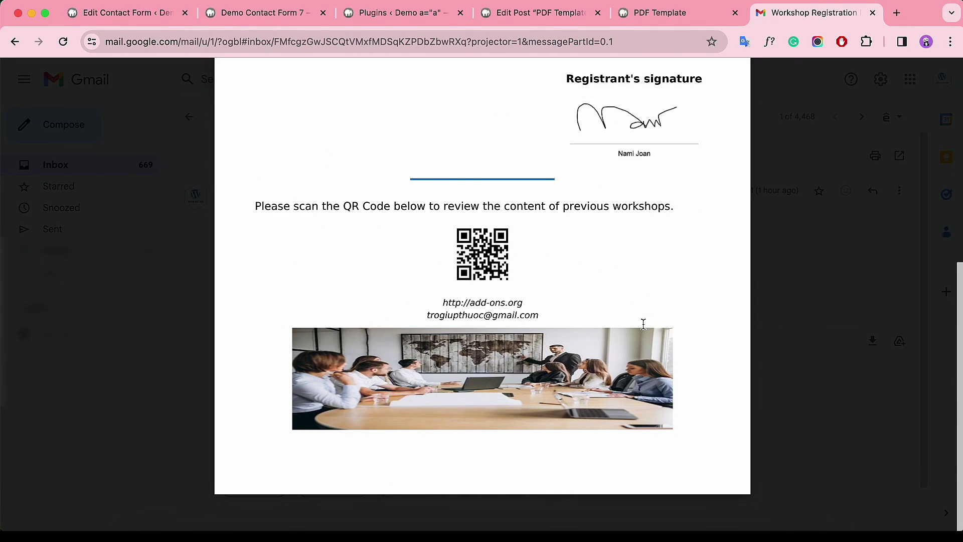
{"action": "scroll", "coordinate": [643, 324], "scroll_direction": "up", "scroll_amount": 2}
{"action": "scroll", "coordinate": [643, 325], "scroll_direction": "up", "scroll_amount": 5}
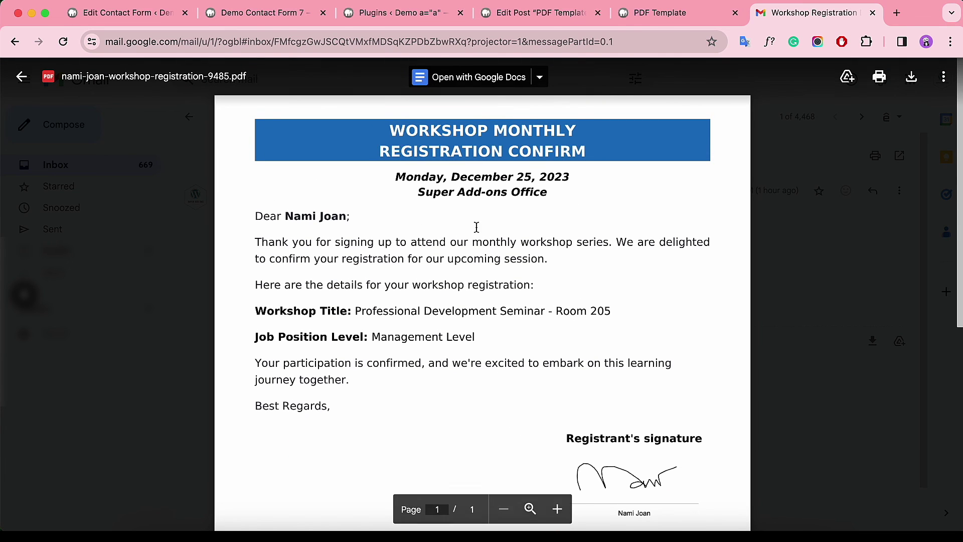
{"action": "left_click", "coordinate": [27, 80]}
{"action": "left_click", "coordinate": [323, 379]}
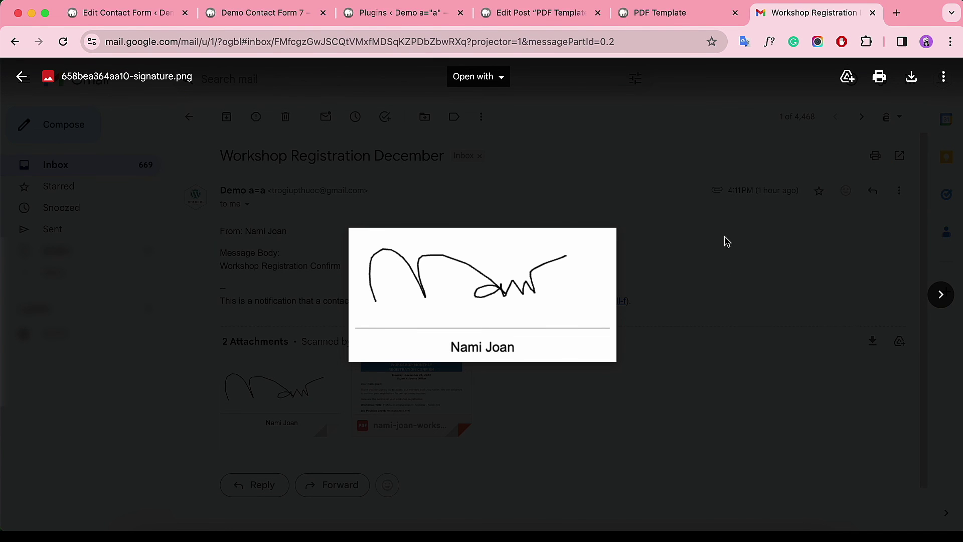
{"action": "left_click", "coordinate": [22, 78]}
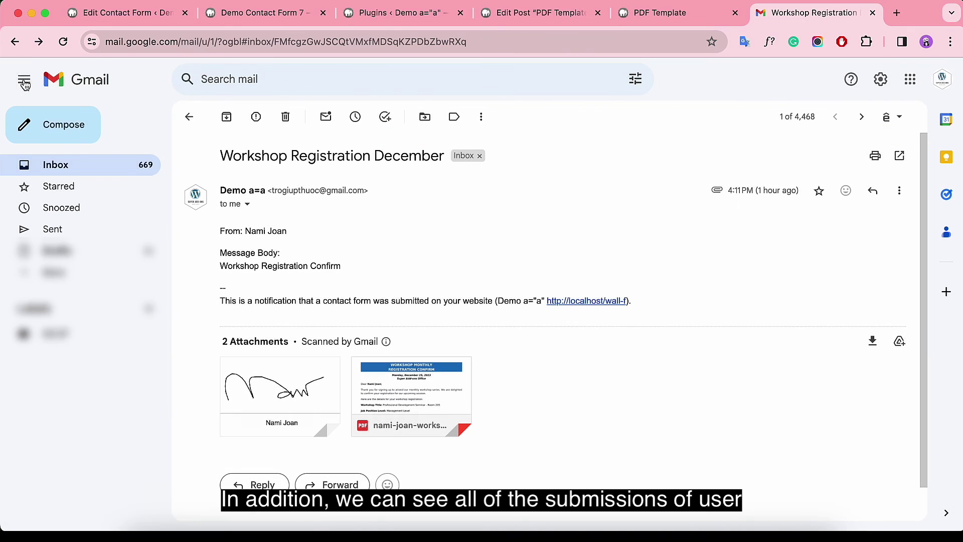
In Flamingo Inbound Messages, filter to the Workshop Registration Dec 25th, 2023 channel.
{"action": "left_click", "coordinate": [378, 14]}
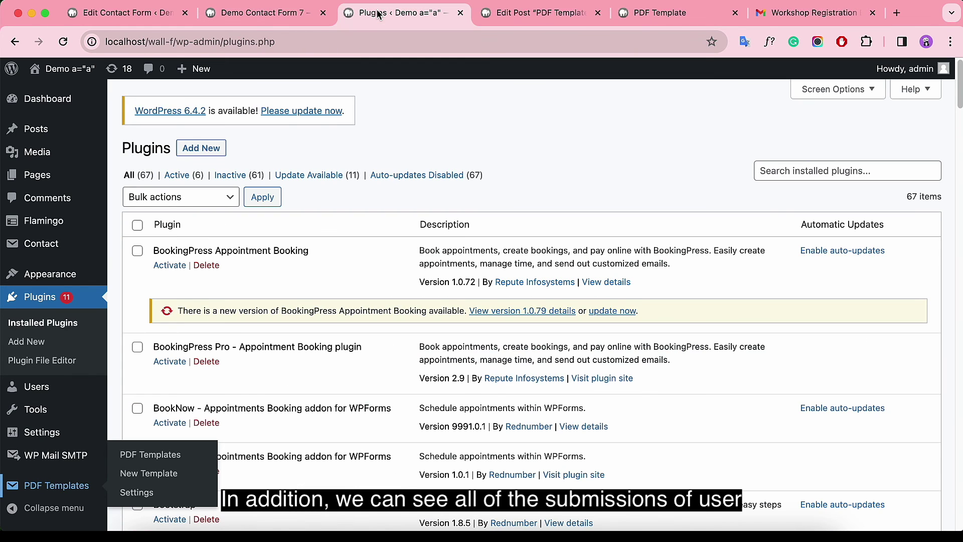
{"action": "mouse_move", "coordinate": [43, 224]}
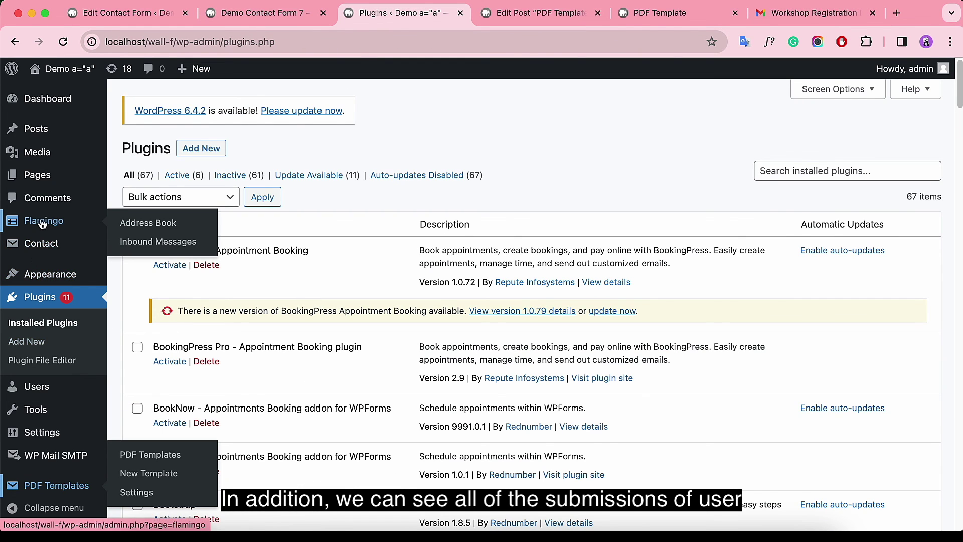
{"action": "right_click", "coordinate": [157, 242]}
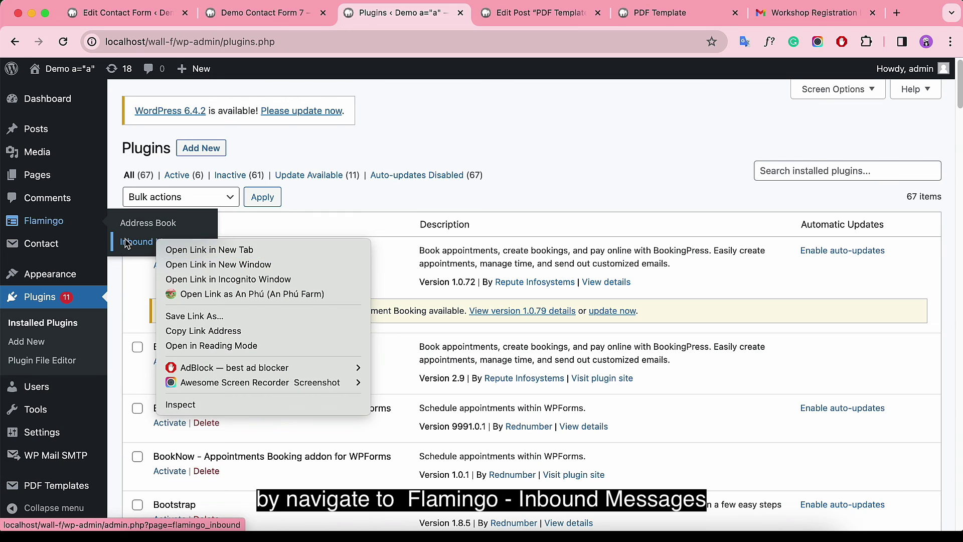
{"action": "left_click", "coordinate": [126, 243]}
{"action": "left_click", "coordinate": [143, 244]}
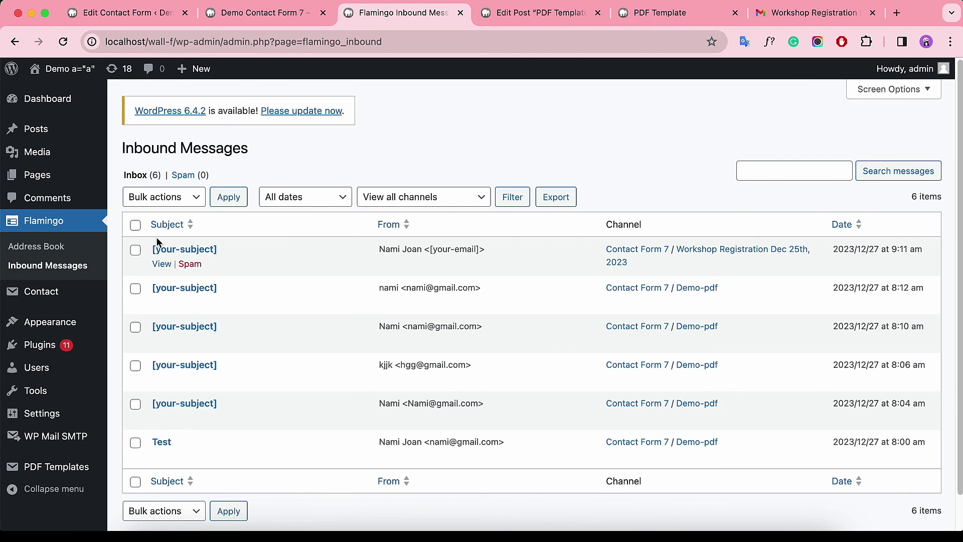
{"action": "left_click", "coordinate": [721, 253]}
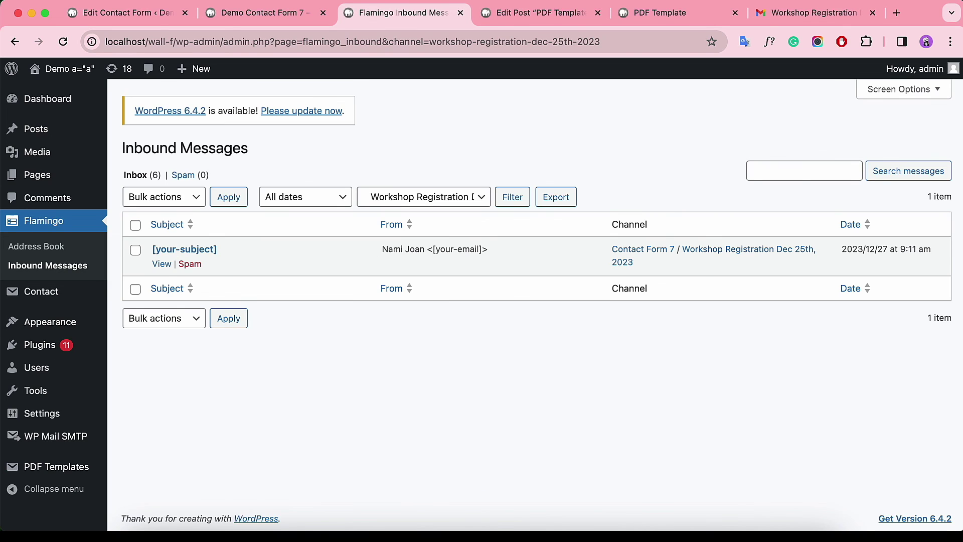
View the registration submission and select its pdf_links URL.
{"action": "left_click", "coordinate": [161, 264]}
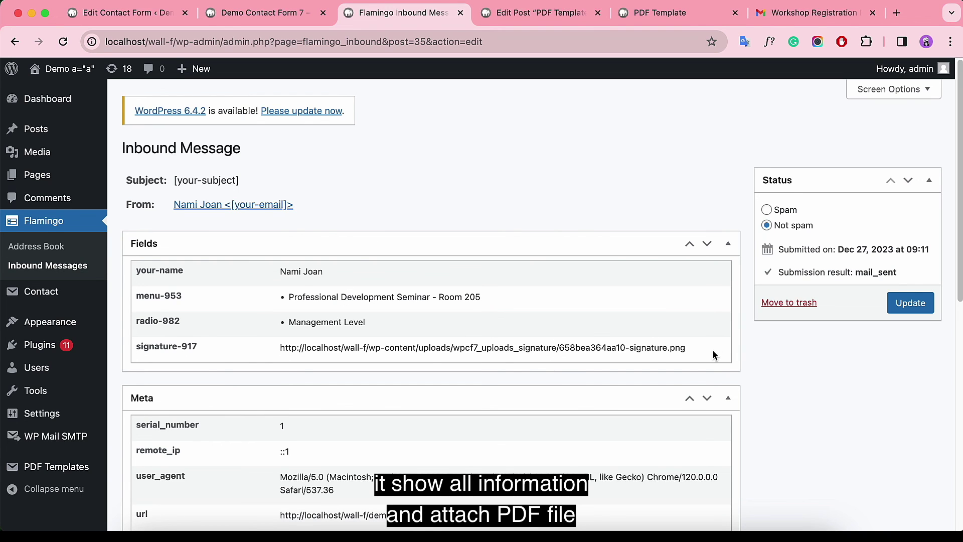
{"action": "scroll", "coordinate": [713, 354], "scroll_direction": "down", "scroll_amount": 10}
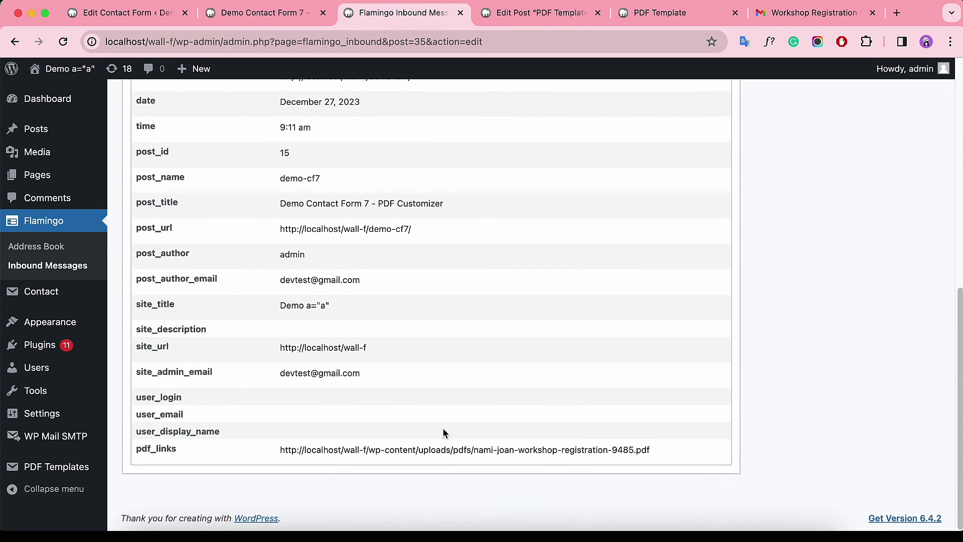
{"action": "left_click_drag", "start_coordinate": [279, 450], "coordinate": [688, 449]}
{"action": "key", "text": "super+c"}
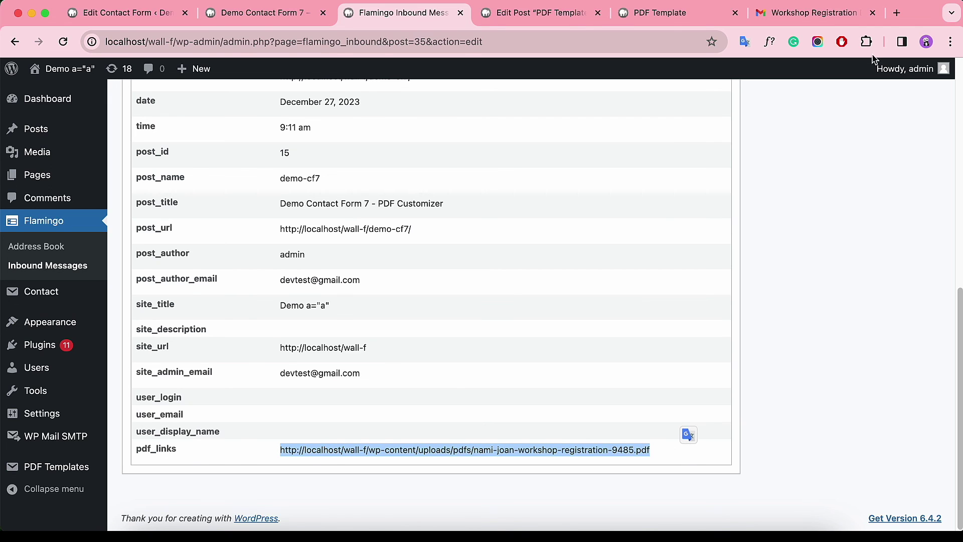
Load the copied PDF link in a new tab and scroll through the confirmation PDF.
{"action": "left_click", "coordinate": [896, 13]}
{"action": "key", "text": "super+v"}
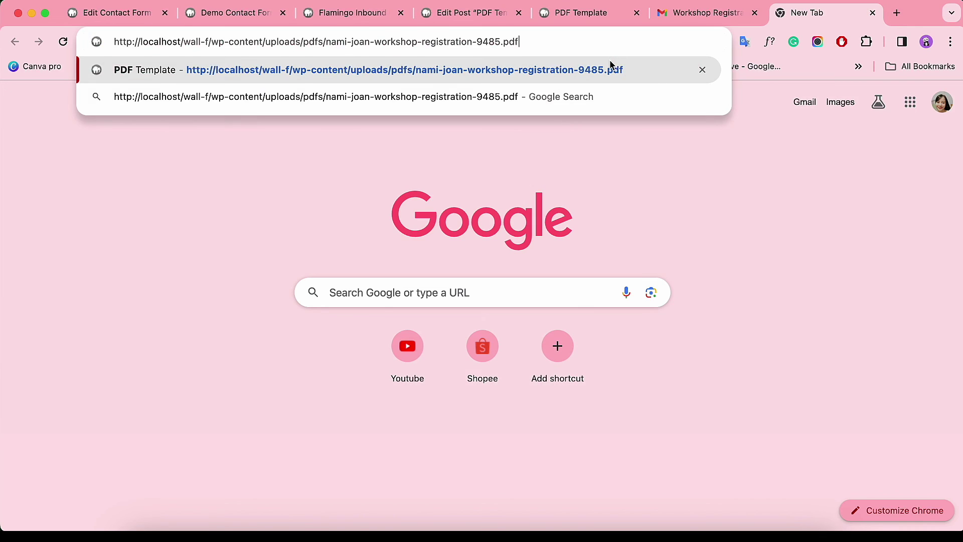
{"action": "key", "text": "Return"}
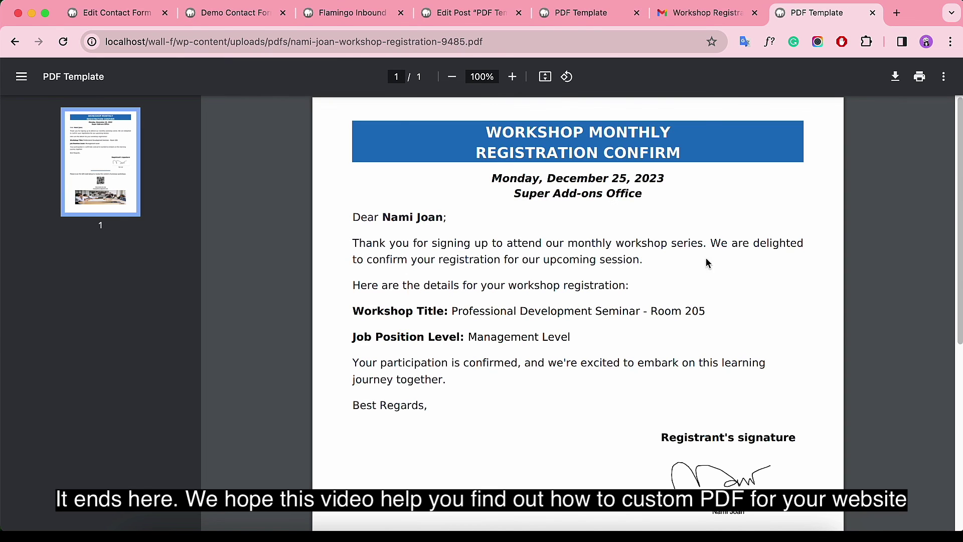
{"action": "scroll", "coordinate": [787, 266], "scroll_direction": "down", "scroll_amount": 2}
{"action": "scroll", "coordinate": [787, 266], "scroll_direction": "down", "scroll_amount": 5}
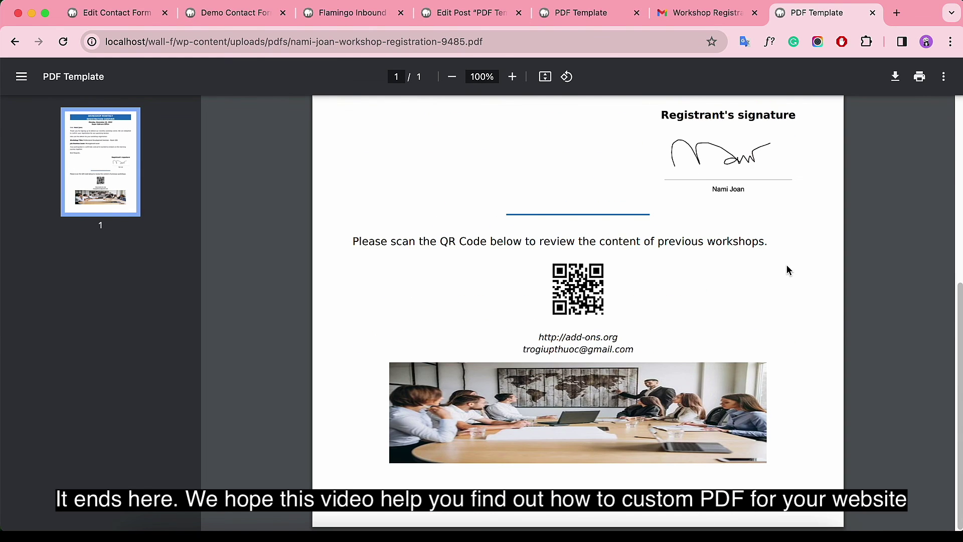
{"action": "scroll", "coordinate": [787, 266], "scroll_direction": "up", "scroll_amount": 6}
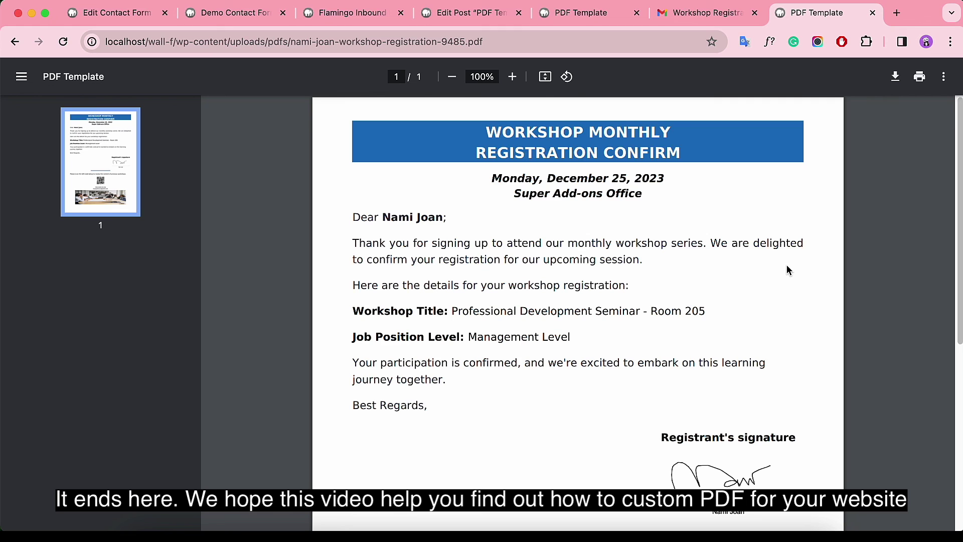